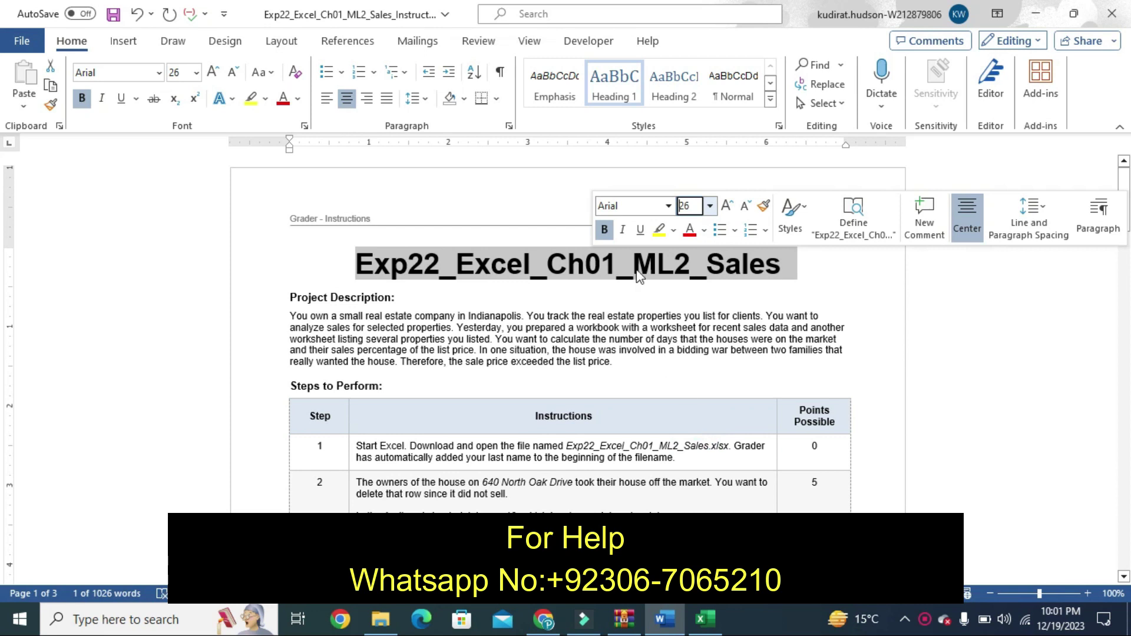
# Try a yellow highlight on the title, then undo it so the title is unhighlighted at 14 pt.
pyautogui.click(663, 235)
pyautogui.click(669, 293)
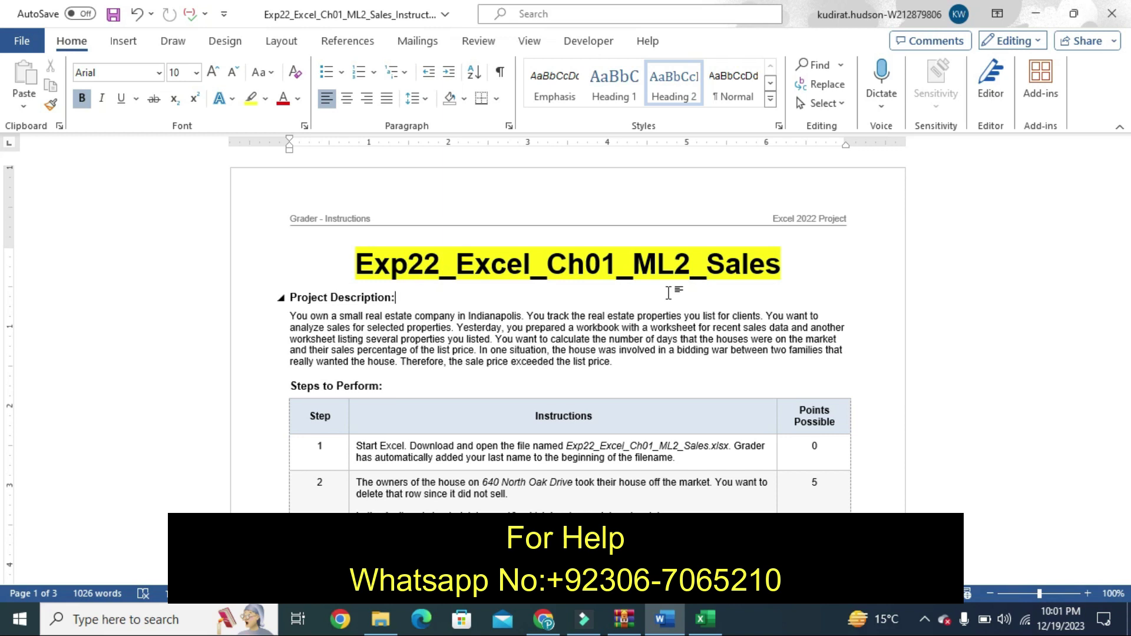
pyautogui.hotkey('ctrl', 'z')
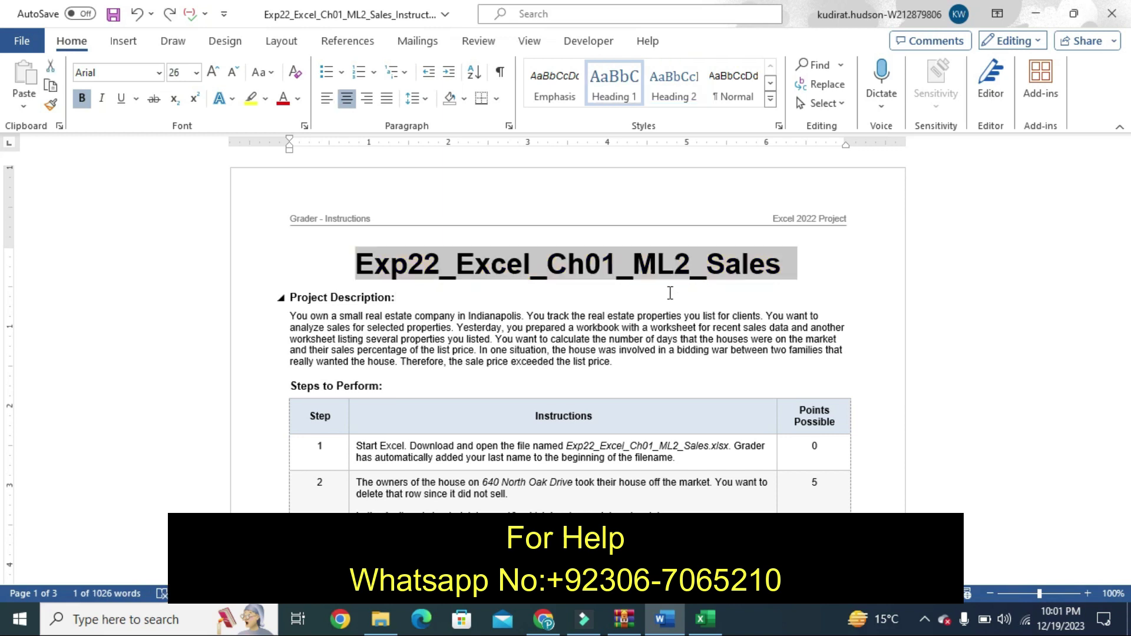
pyautogui.hotkey('ctrl', 'z')
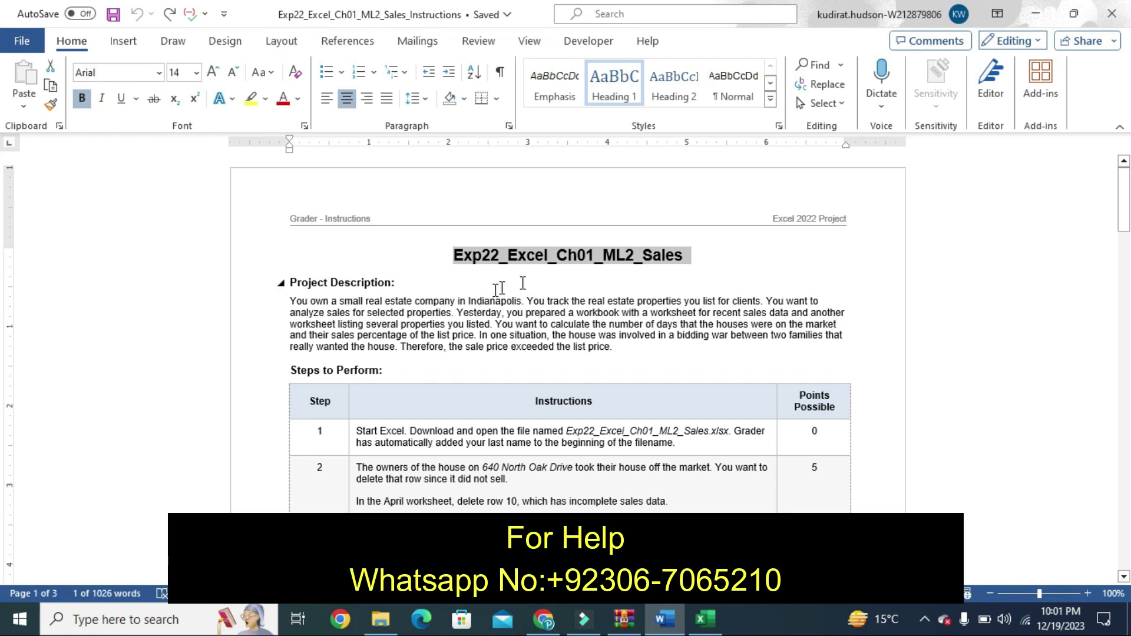
# Highlight the step 1 instruction text yellow.
pyautogui.moveTo(357, 431); pyautogui.dragTo(682, 442)
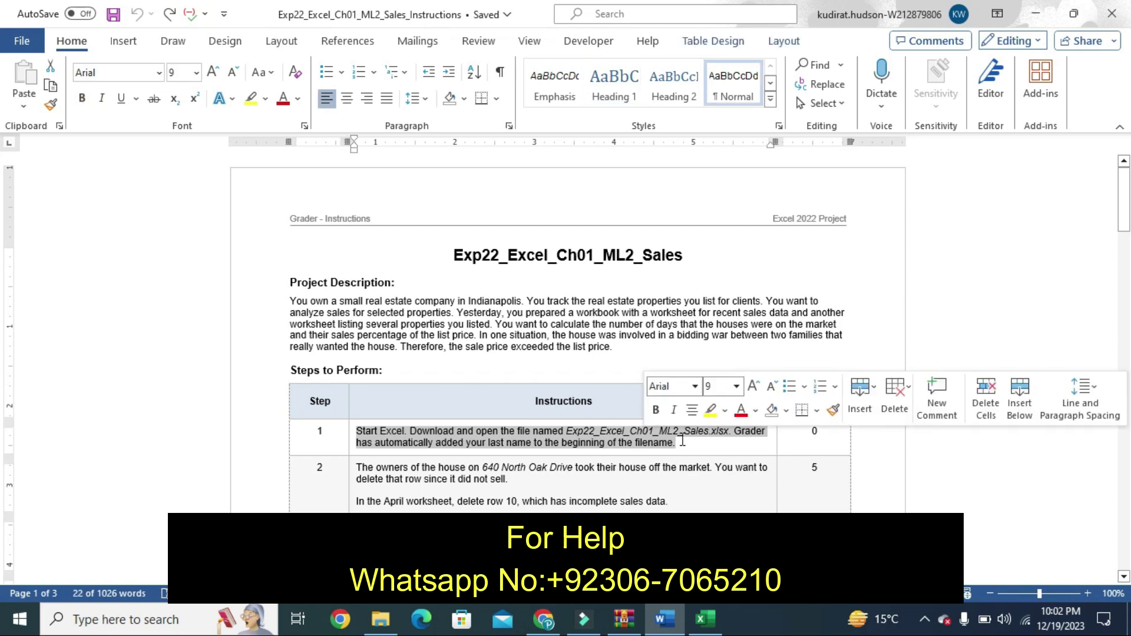
pyautogui.click(711, 410)
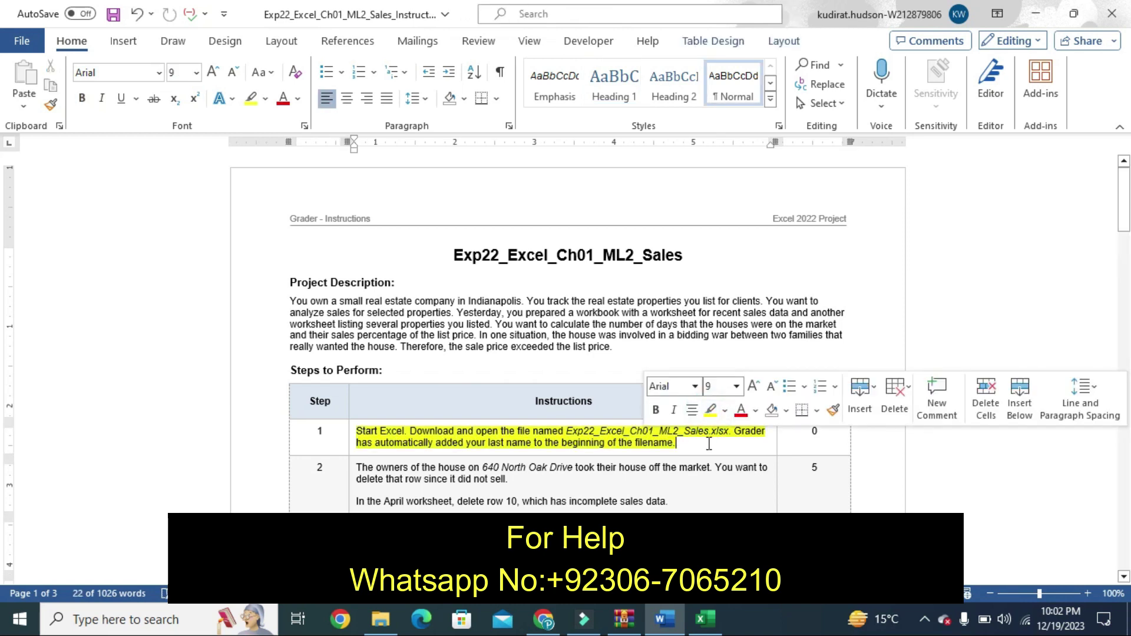
pyautogui.click(709, 444)
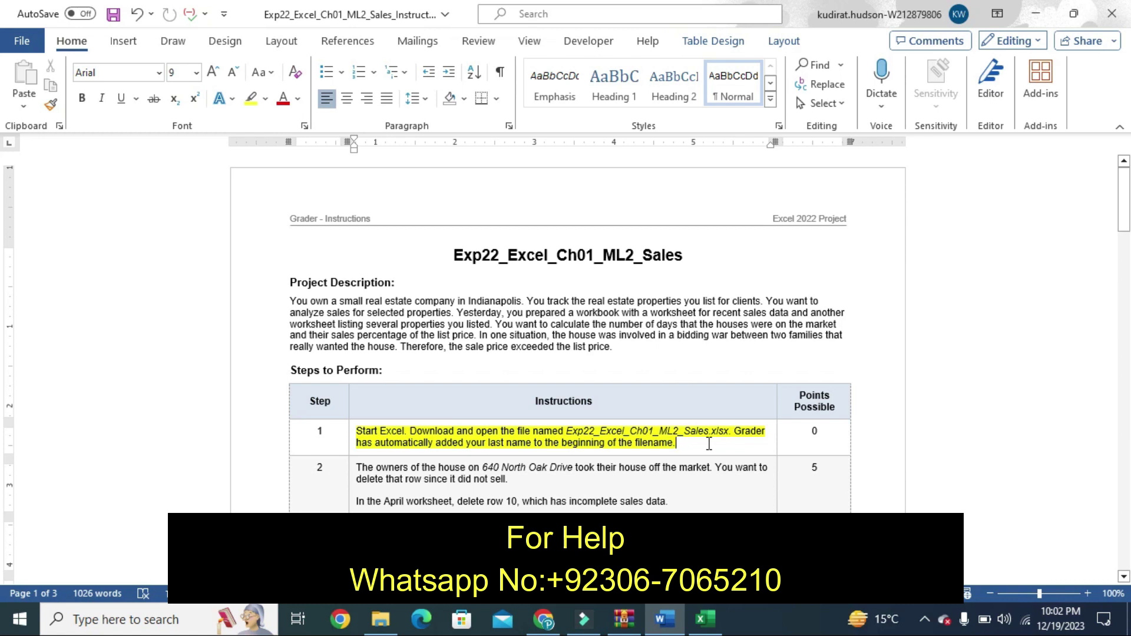
# Glance at the Excel sales workbook, selecting cell I10, then return to Word.
pyautogui.click(705, 619)
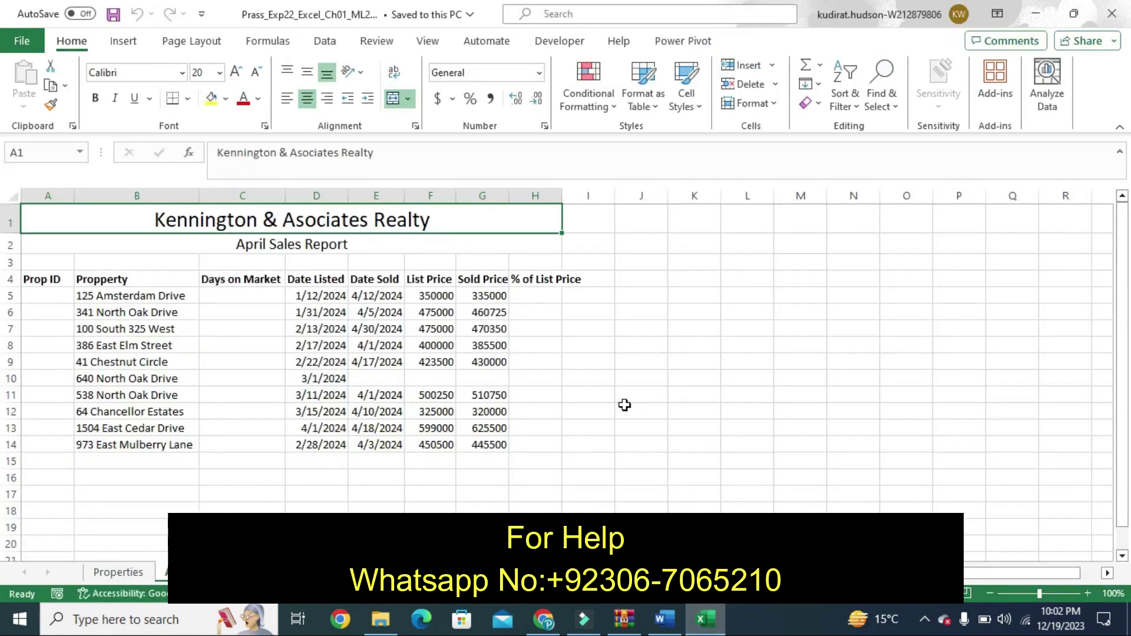
pyautogui.click(613, 381)
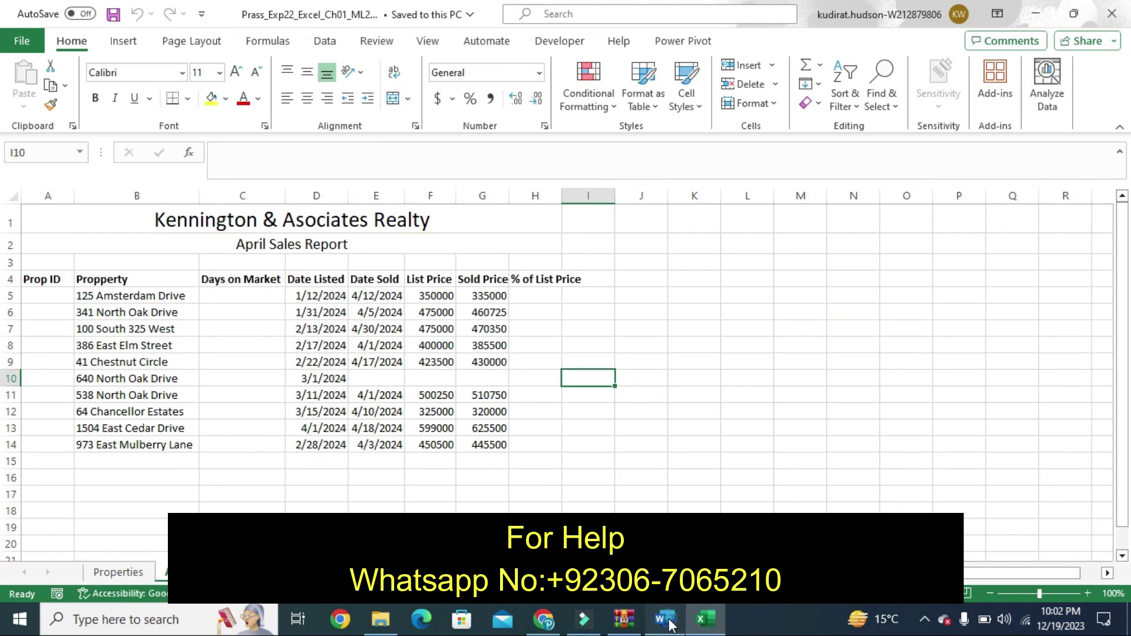
pyautogui.click(666, 620)
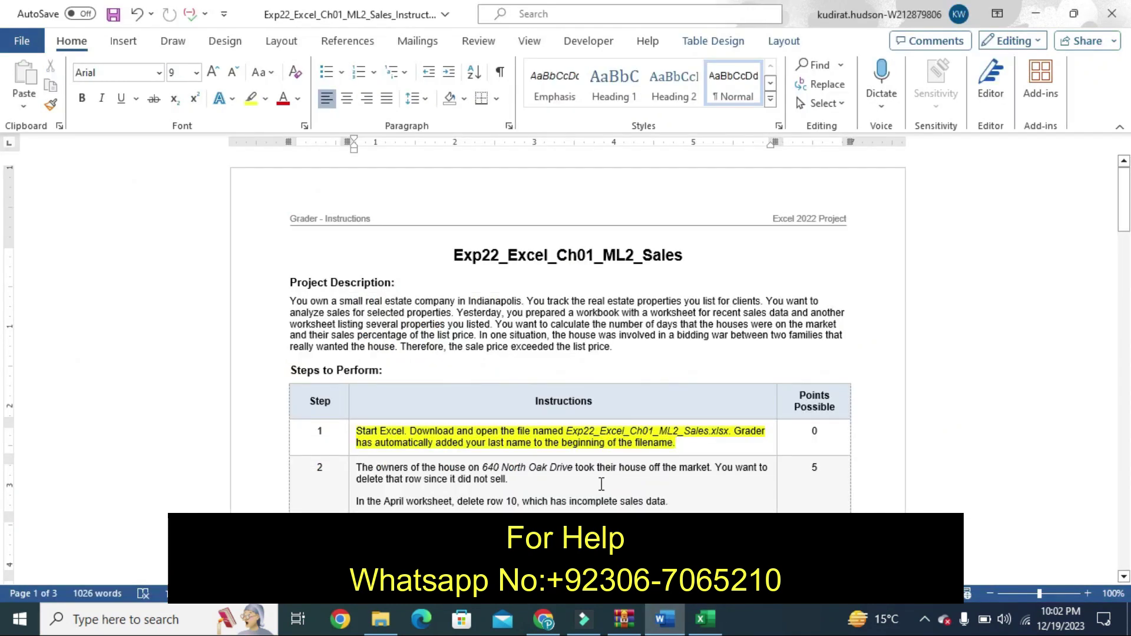
# Remove step 1's highlight and highlight step 2's first paragraph yellow.
pyautogui.hotkey('ctrl', 'z')
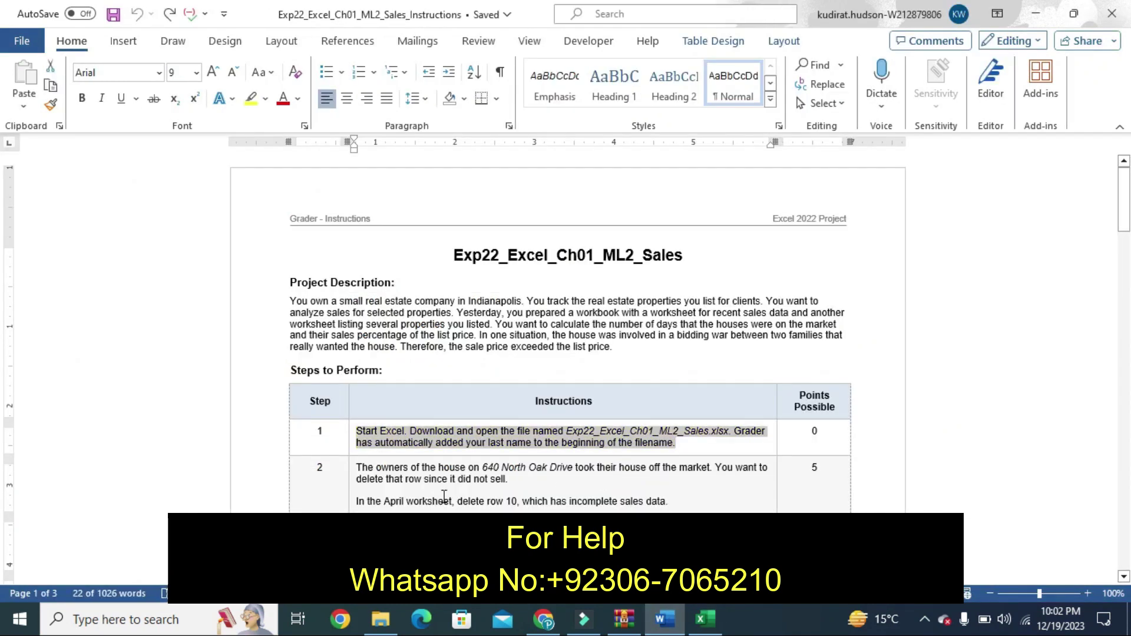
pyautogui.click(348, 508)
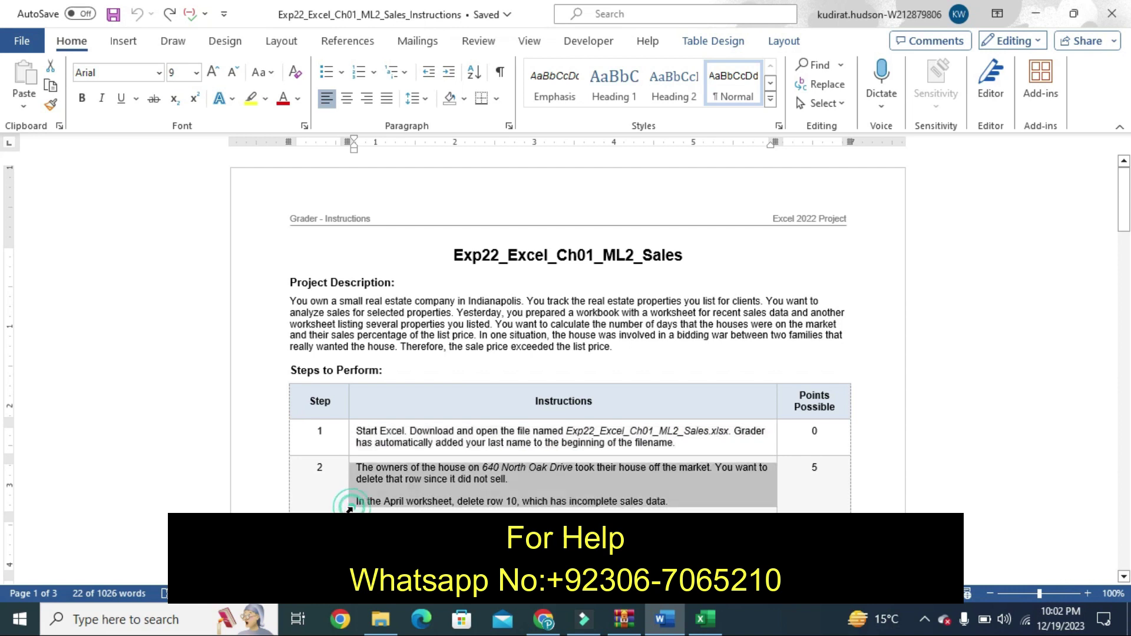
pyautogui.click(420, 482)
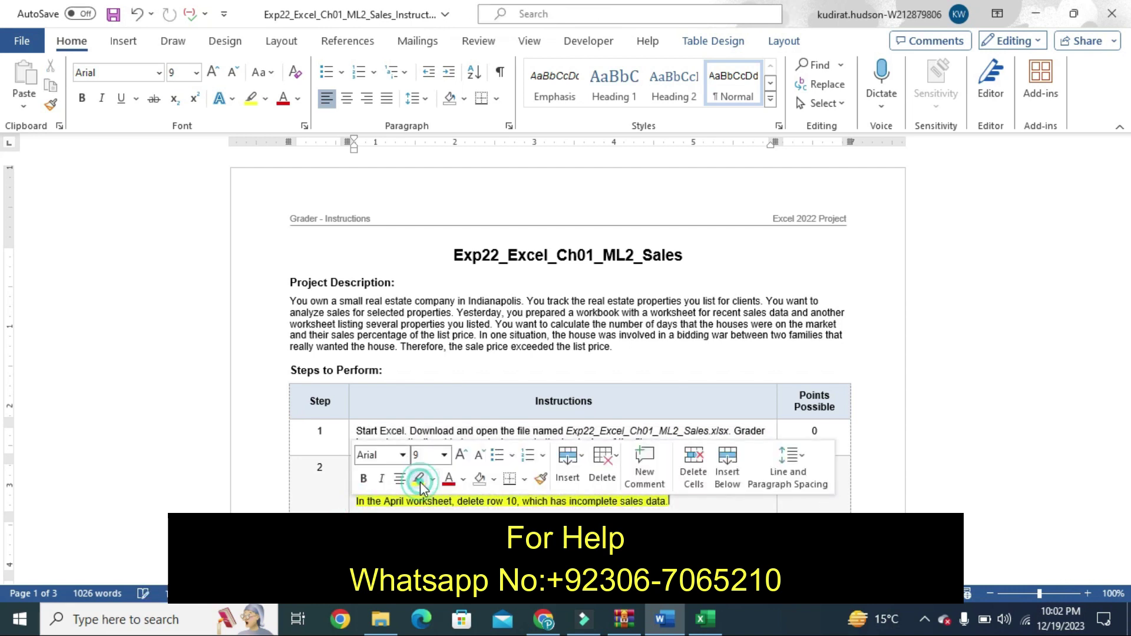
pyautogui.click(319, 479)
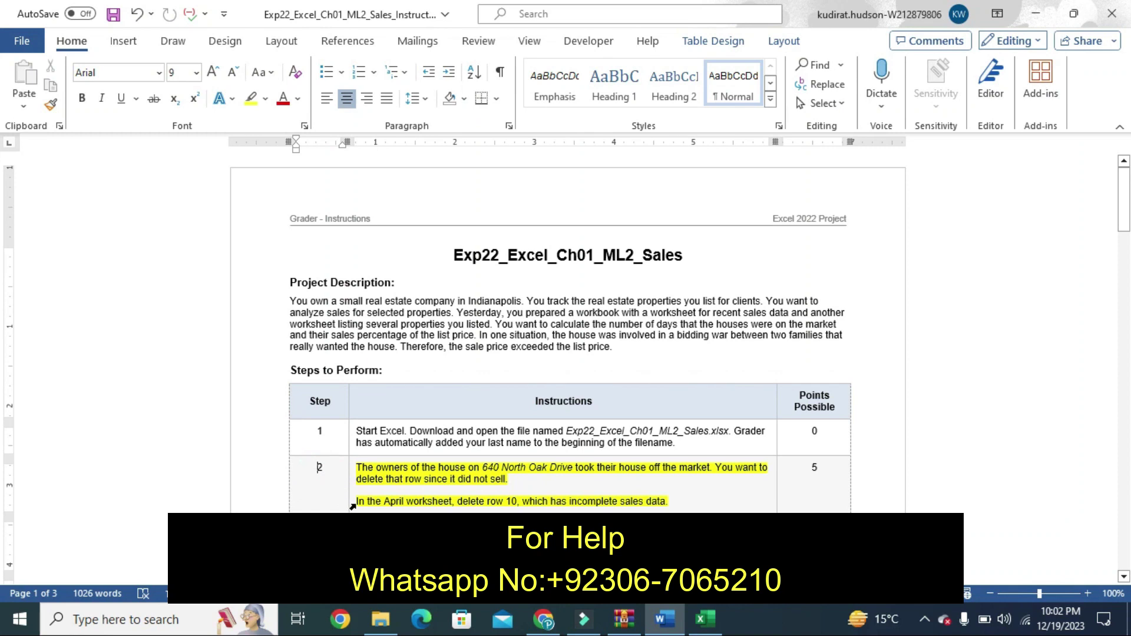
# Highlight step 2's 'delete row 10' line bright green and bring Excel to the front.
pyautogui.moveTo(356, 501); pyautogui.dragTo(619, 498)
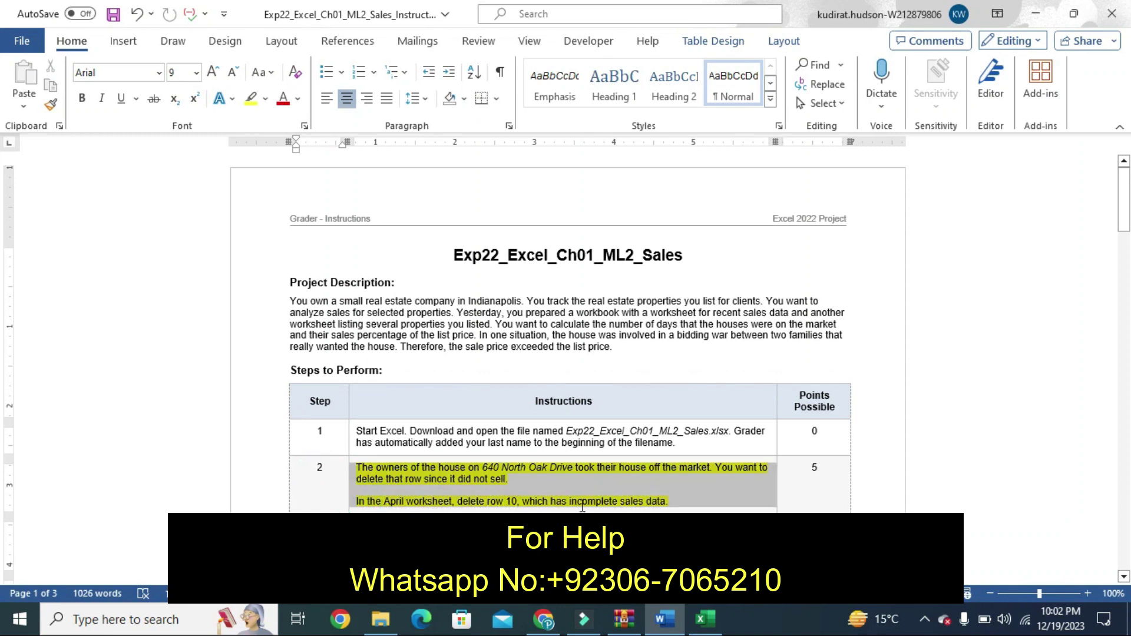
pyautogui.click(620, 499)
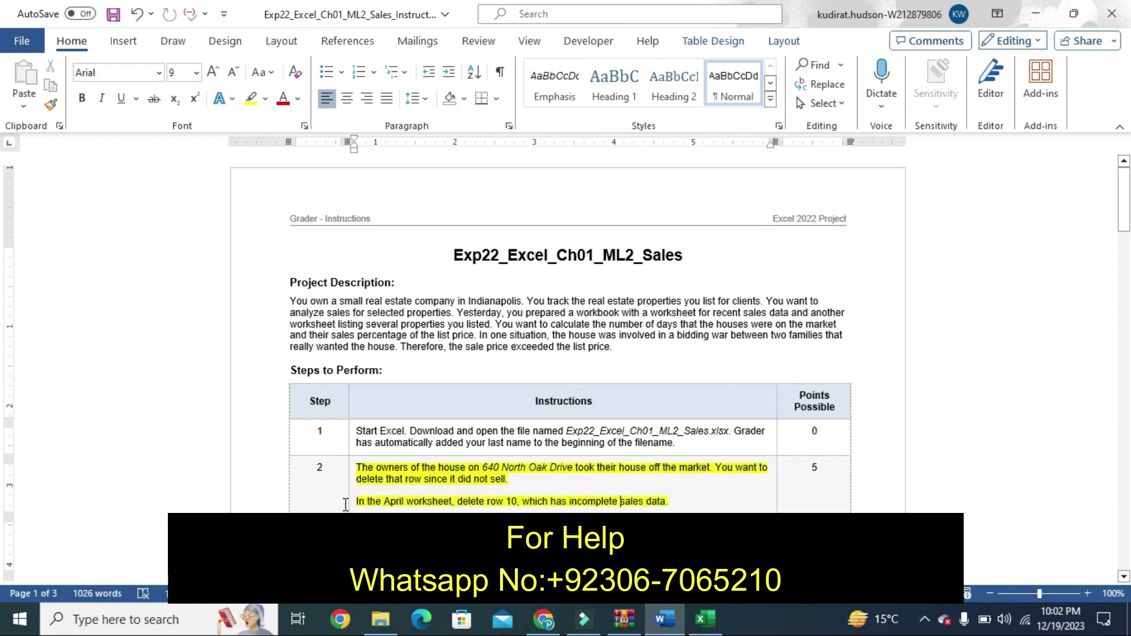
pyautogui.moveTo(359, 502); pyautogui.dragTo(670, 498)
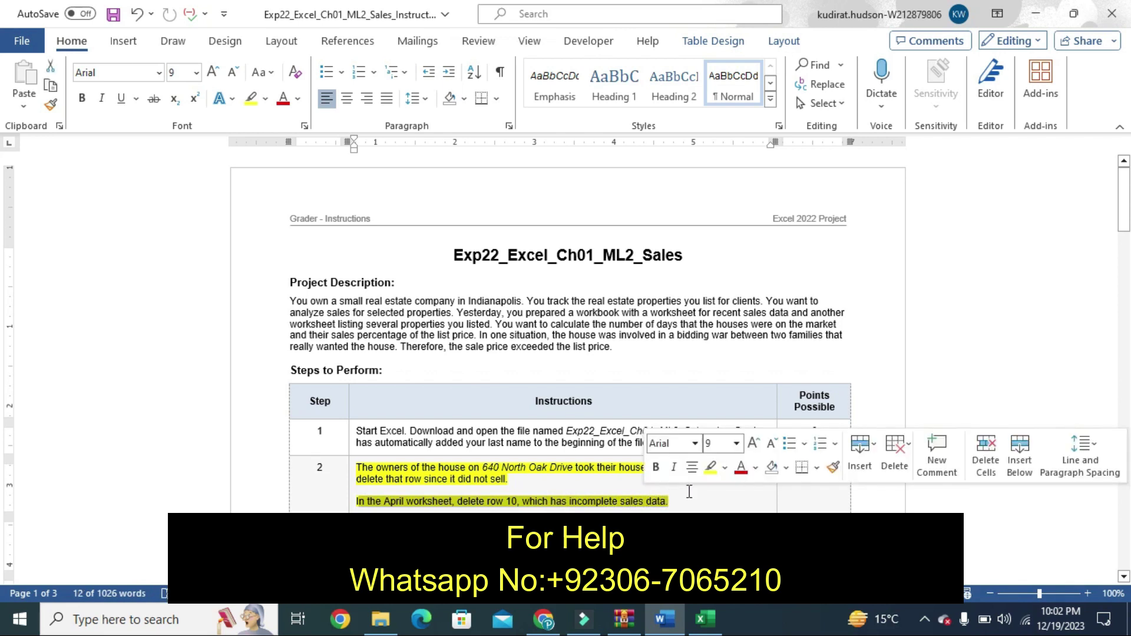
pyautogui.click(728, 469)
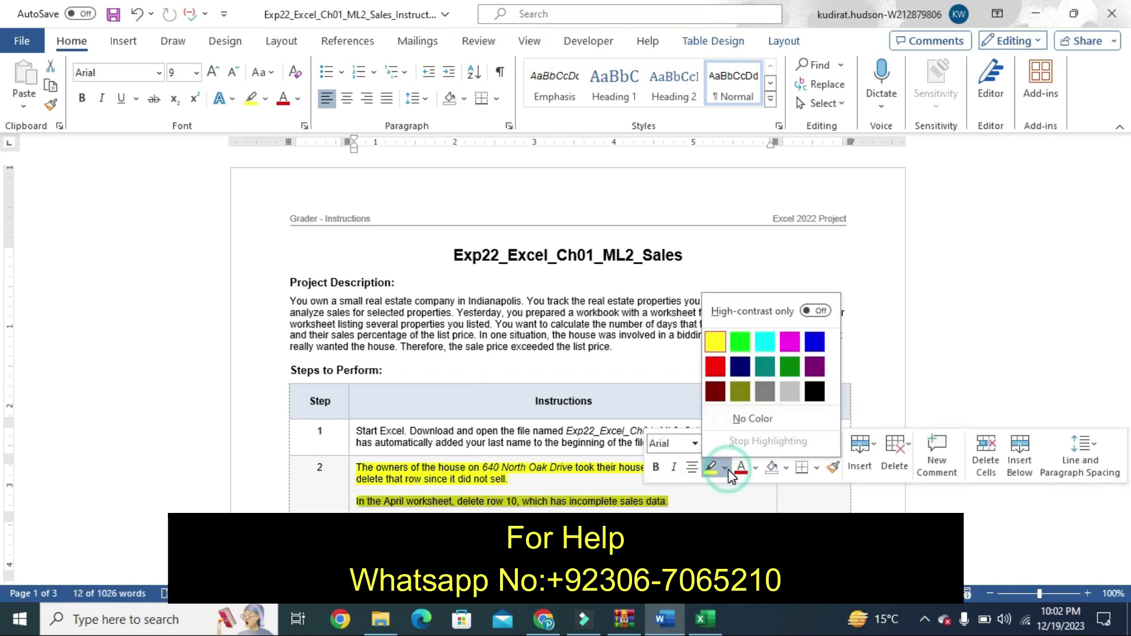
pyautogui.click(740, 342)
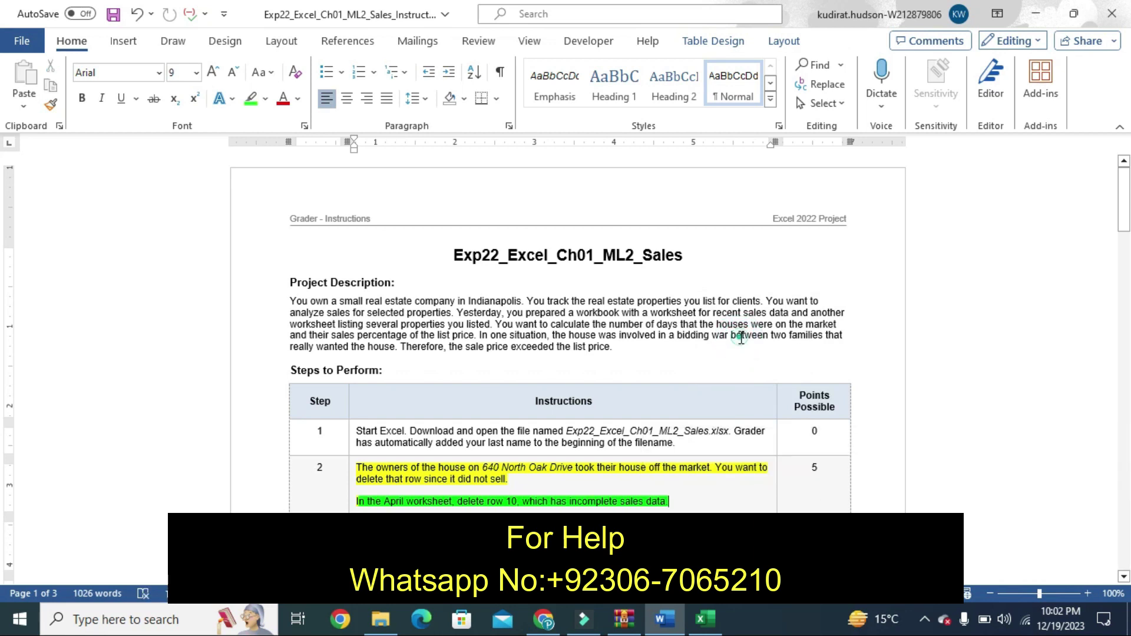
pyautogui.click(742, 340)
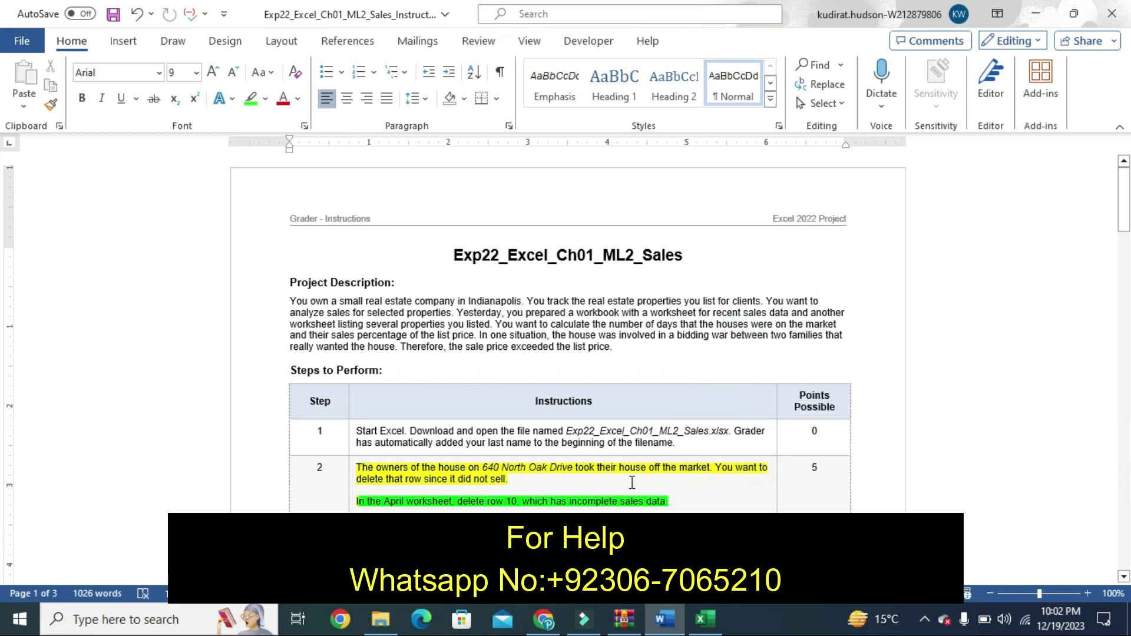
pyautogui.click(712, 627)
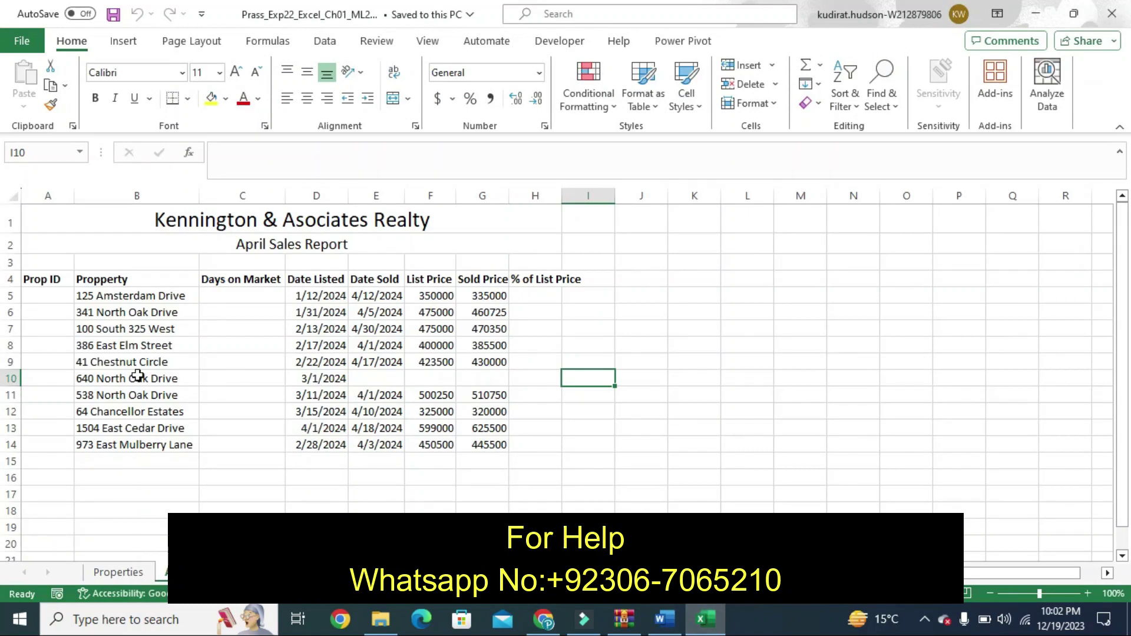
pyautogui.click(13, 379)
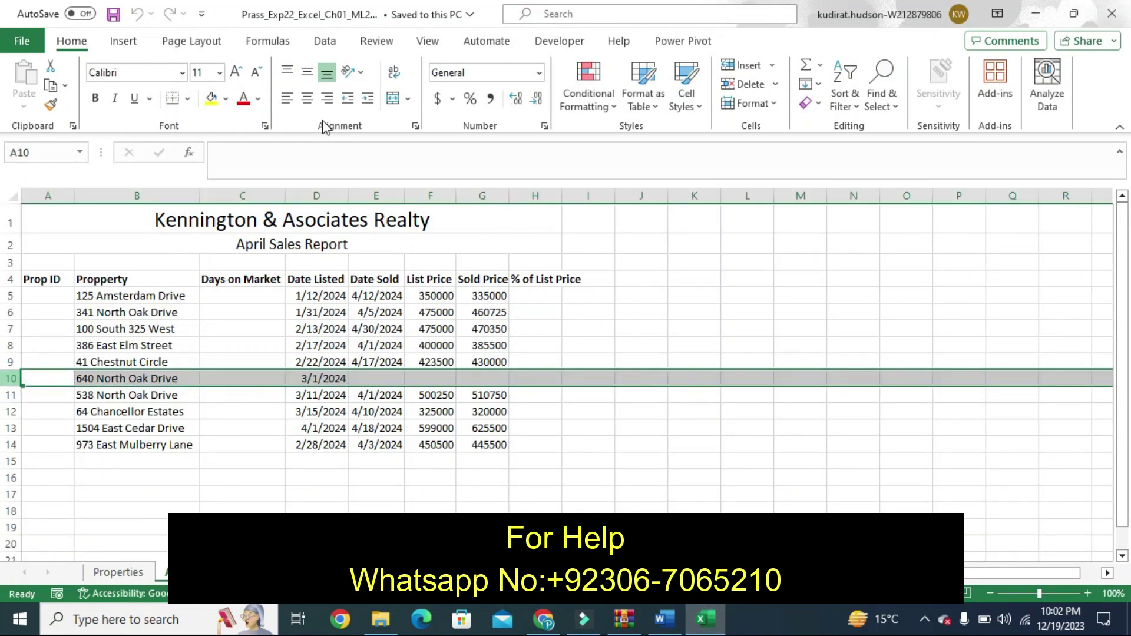
pyautogui.click(747, 83)
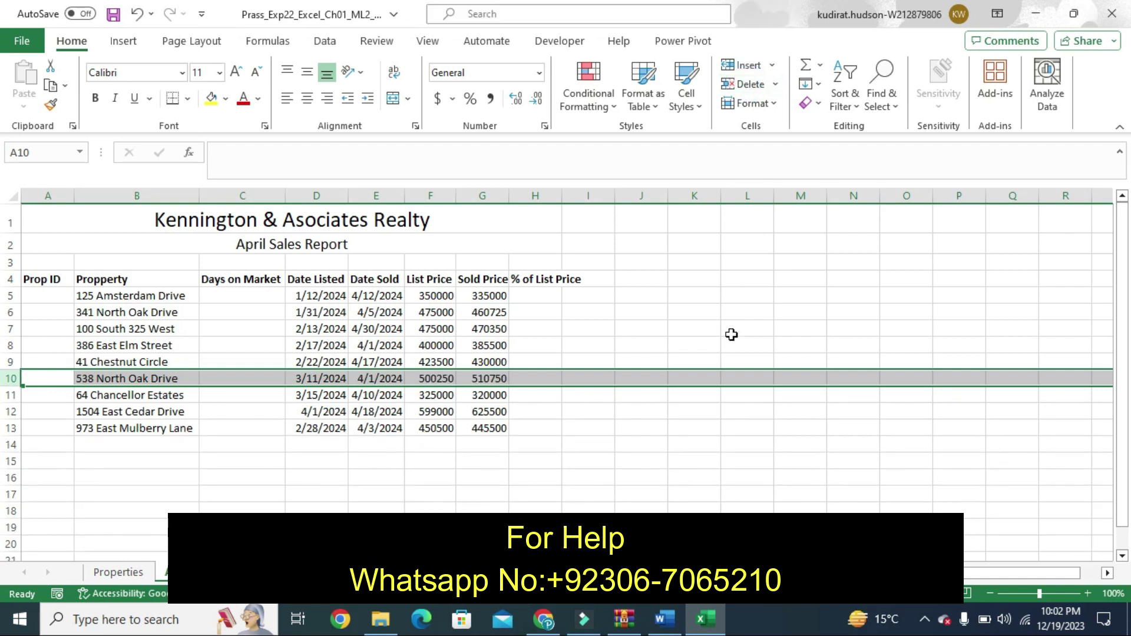
pyautogui.click(665, 618)
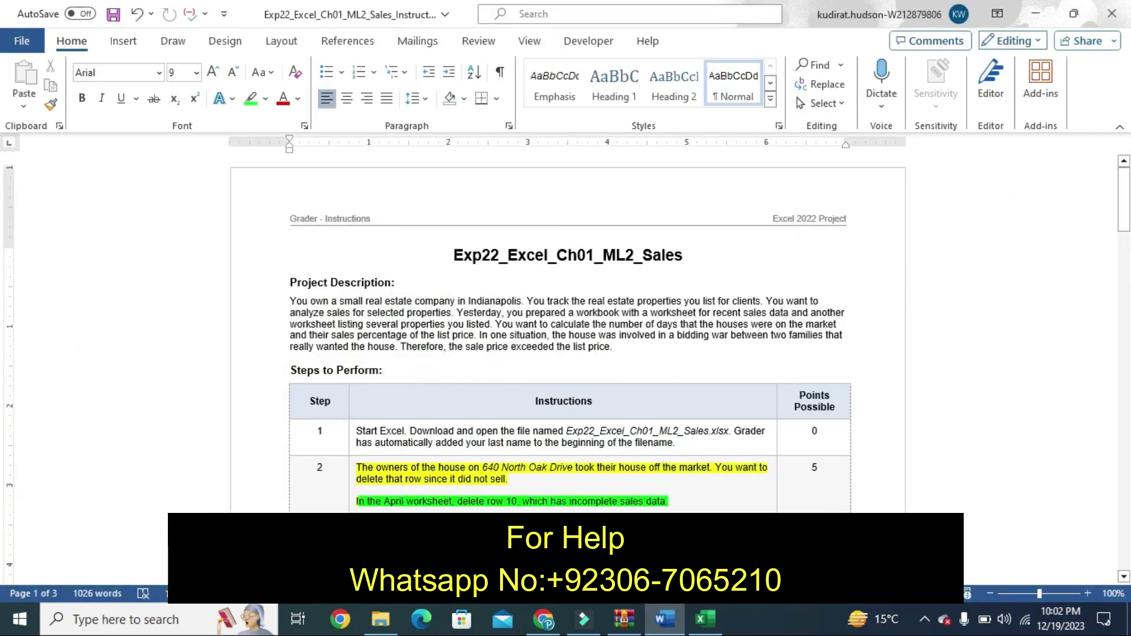
# Clear step 2's highlights and highlight step 3's cut-and-insert instruction yellow.
pyautogui.hotkey('ctrl', 'z')
pyautogui.hotkey('ctrl', 'z')
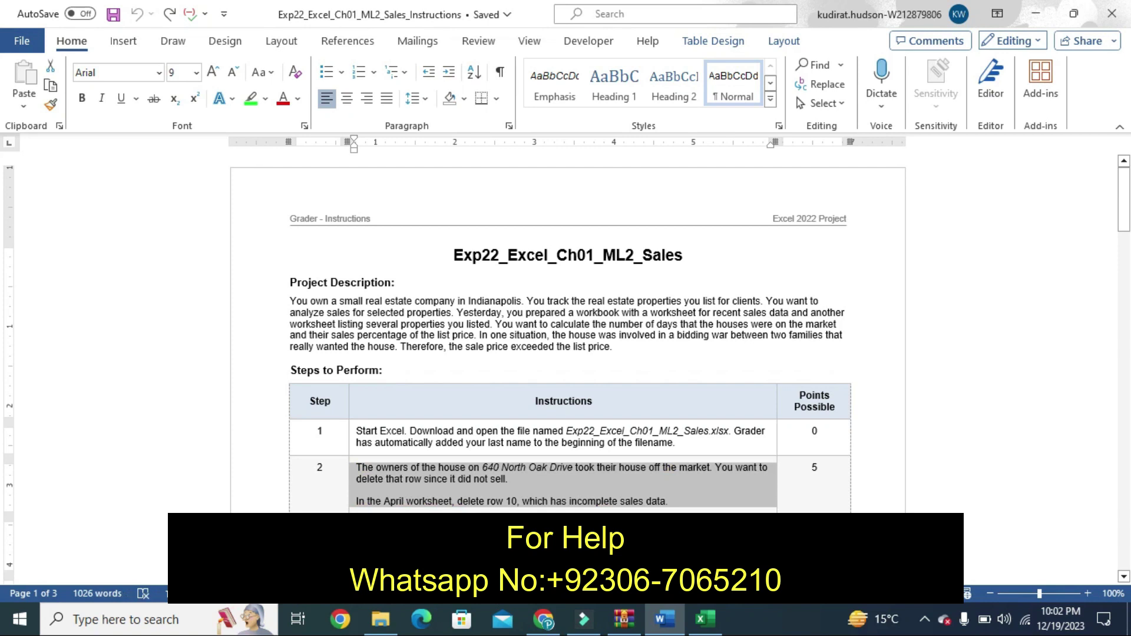
pyautogui.press('Right')
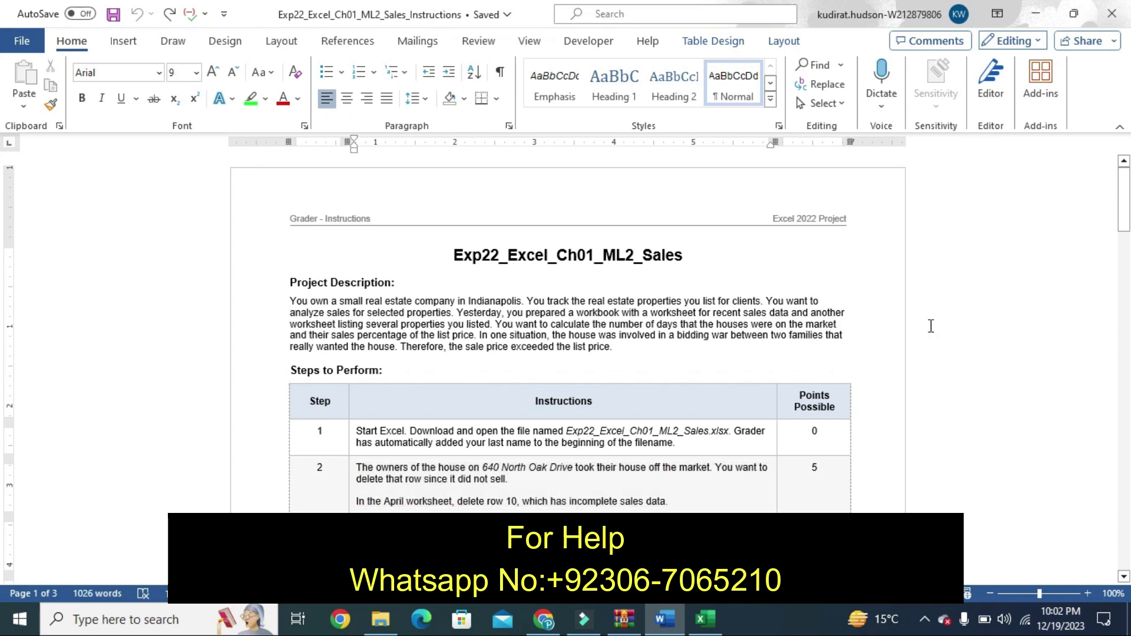
pyautogui.moveTo(1127, 224); pyautogui.dragTo(1127, 245)
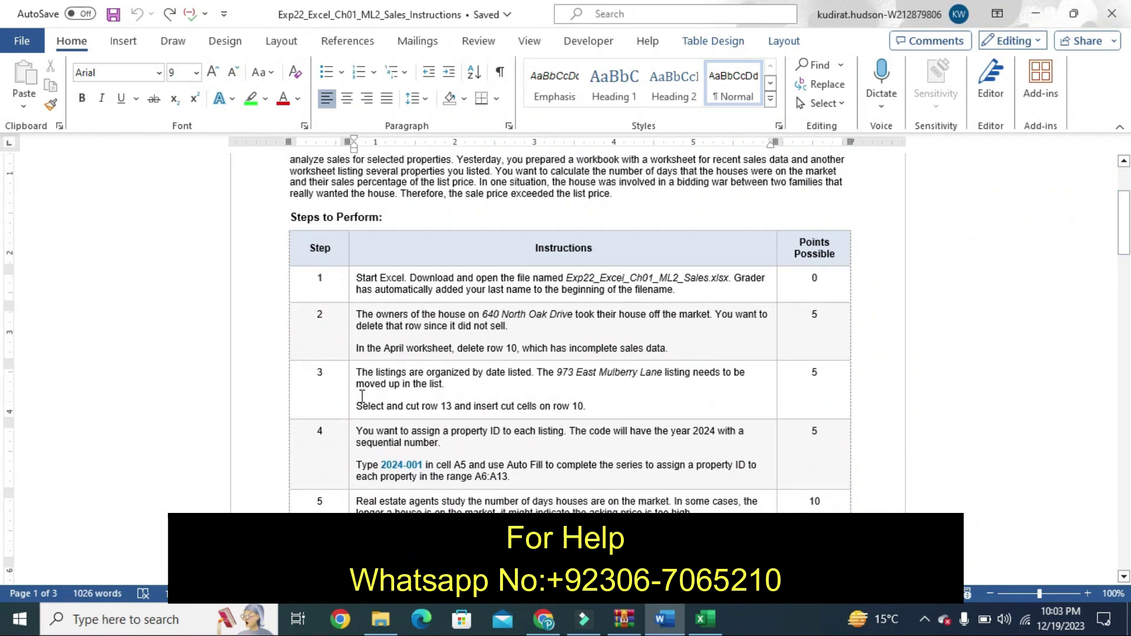
pyautogui.click(350, 411)
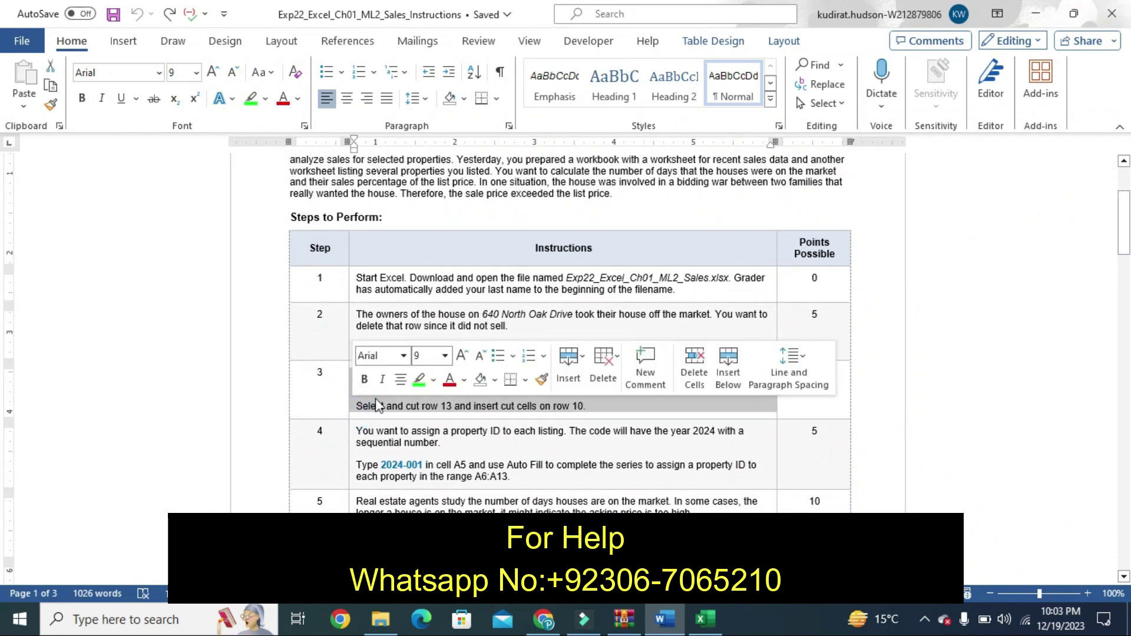
pyautogui.click(434, 381)
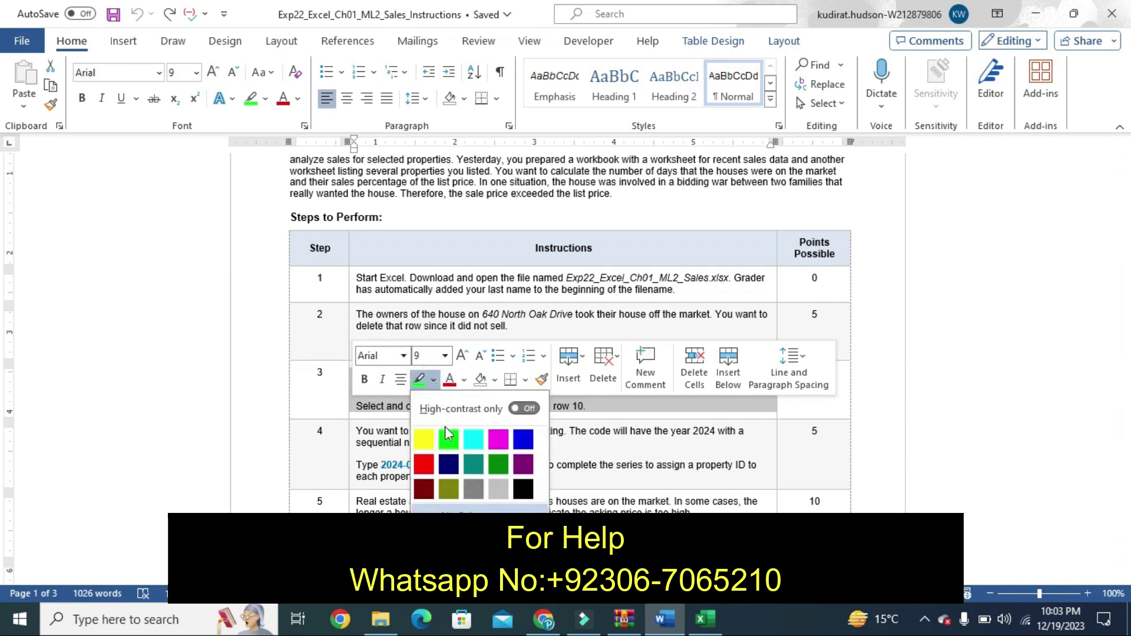
pyautogui.click(423, 439)
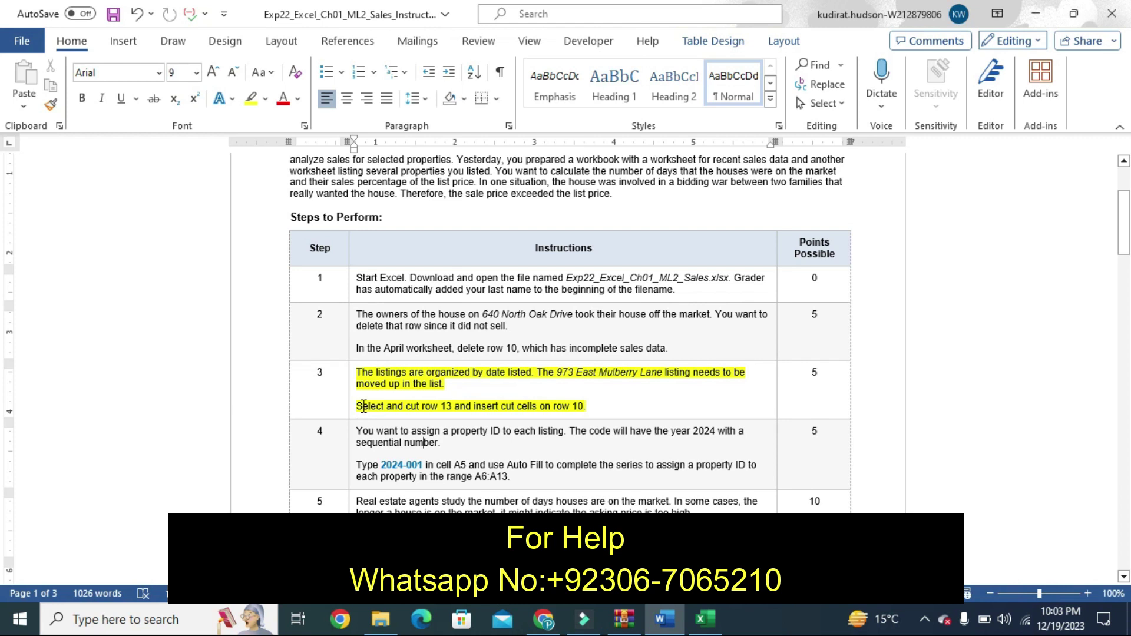
# Highlight step 3's 'Select and cut row 13' line bright green.
pyautogui.moveTo(358, 407); pyautogui.dragTo(589, 408)
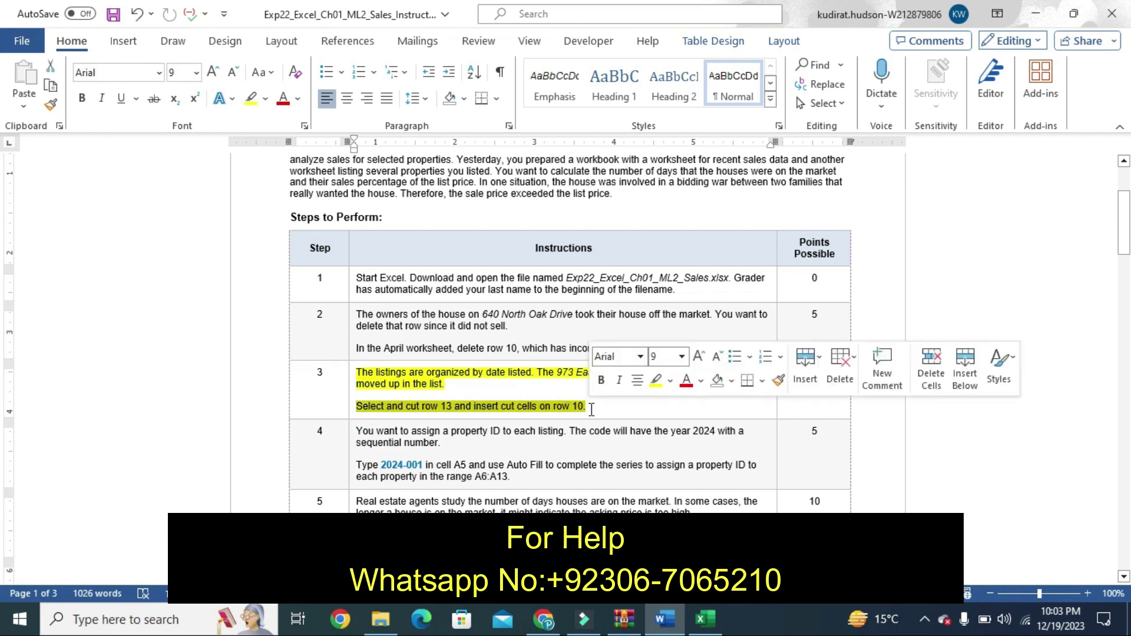
pyautogui.click(670, 382)
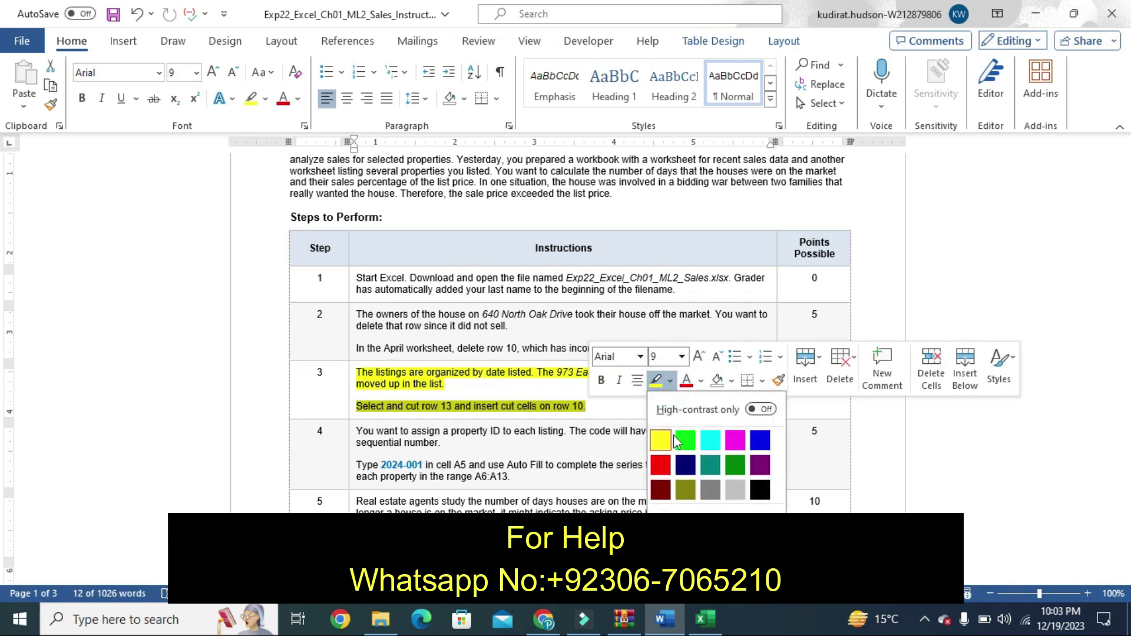
pyautogui.click(686, 443)
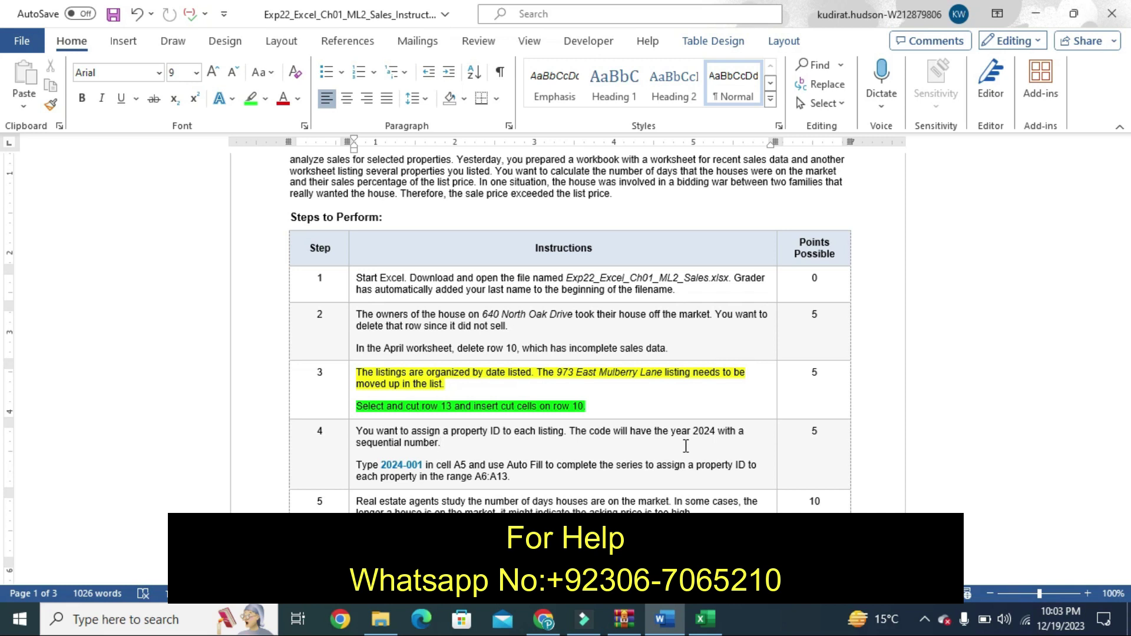
pyautogui.click(705, 619)
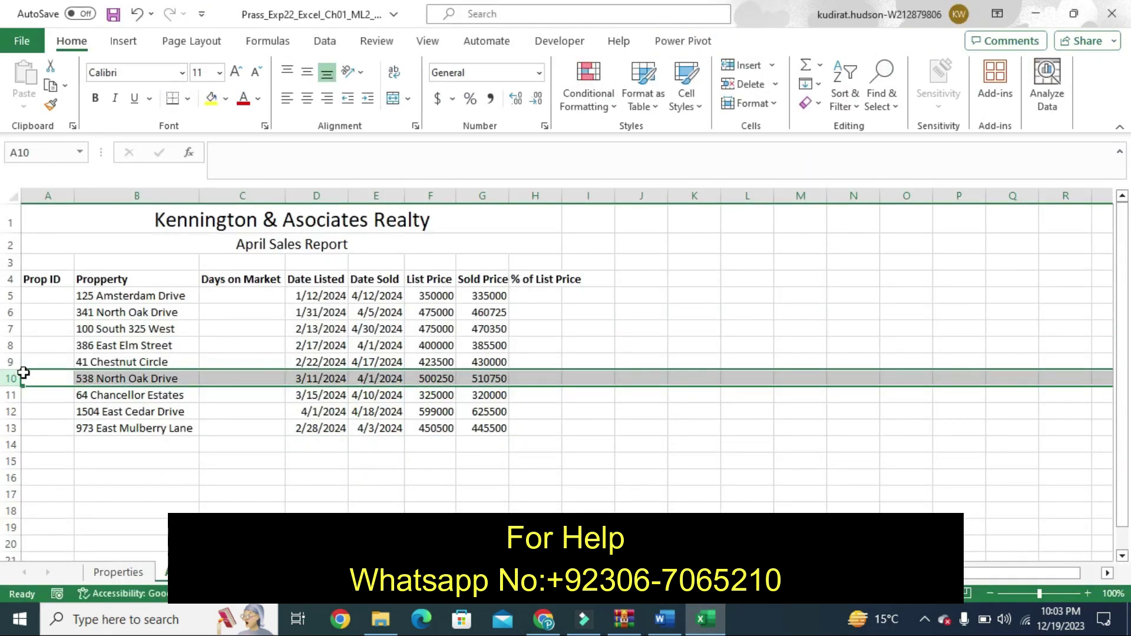
pyautogui.click(13, 428)
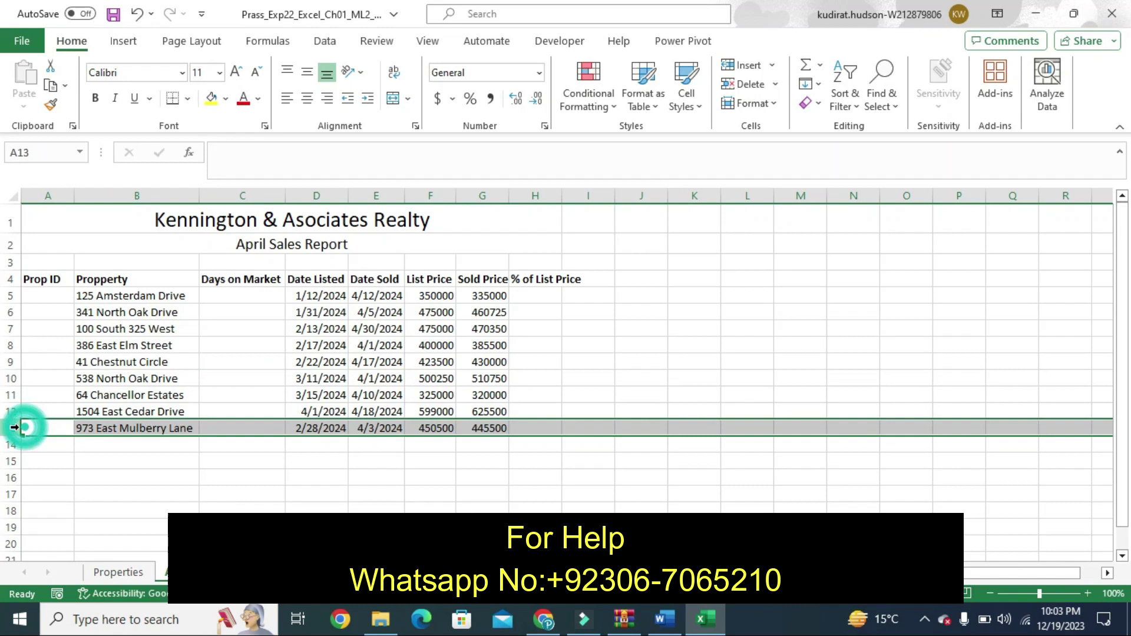
pyautogui.hotkey('ctrl', 'x')
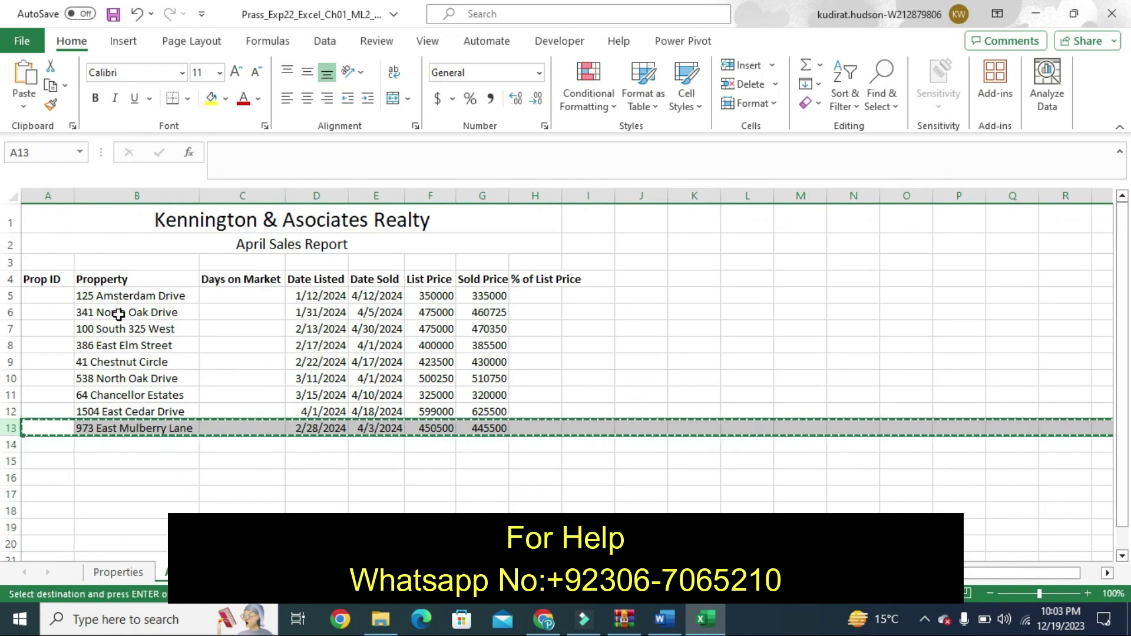
pyautogui.press('Escape')
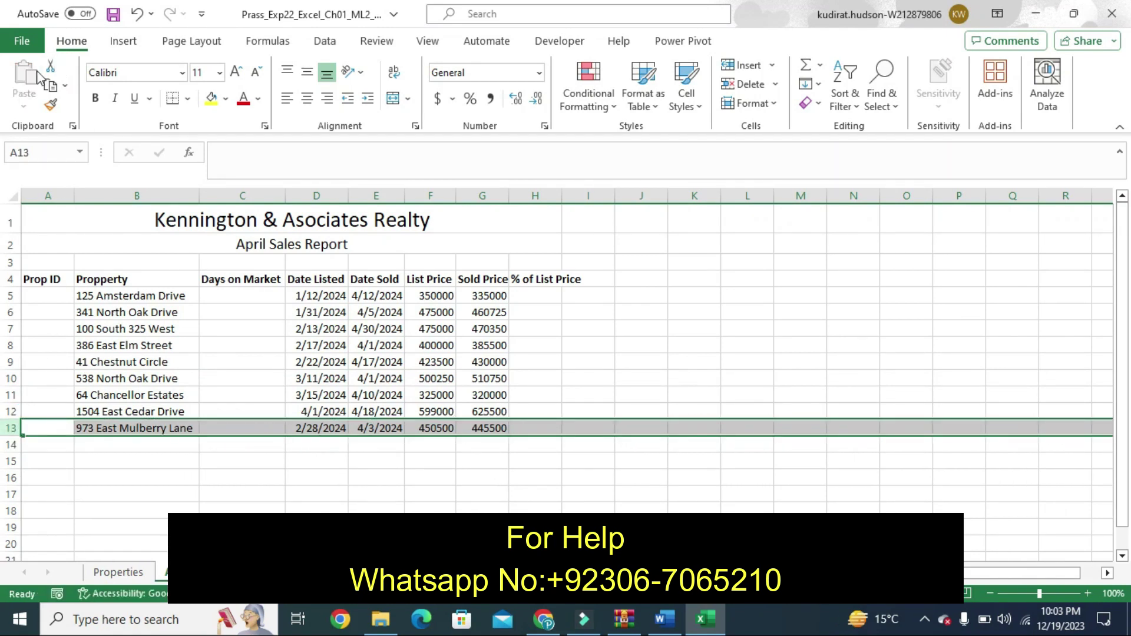
pyautogui.click(51, 66)
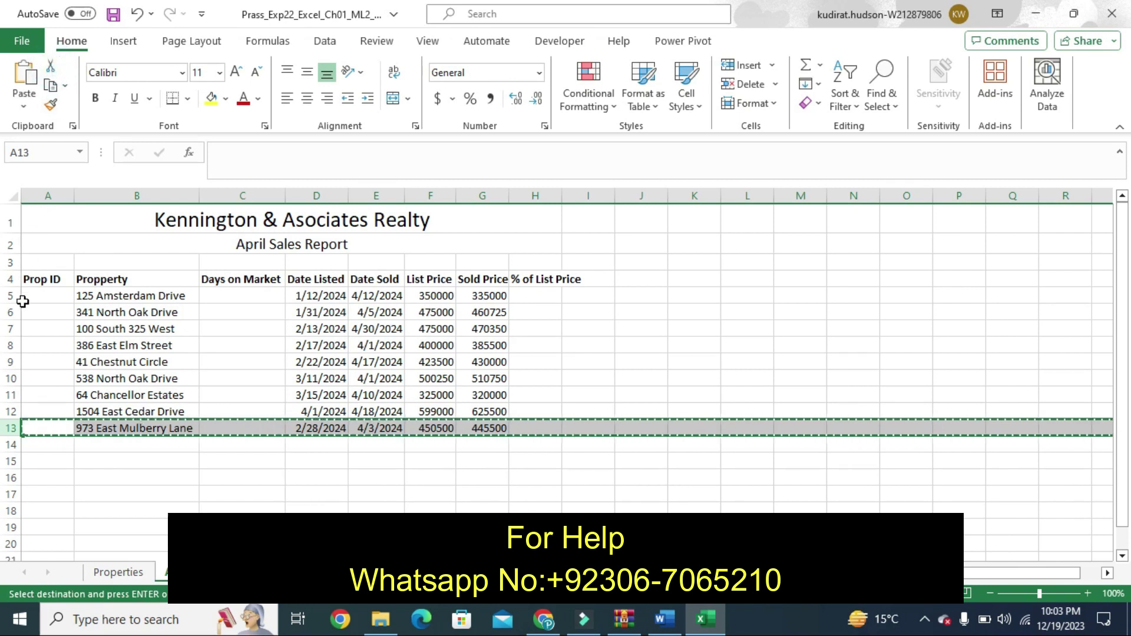
pyautogui.click(11, 378)
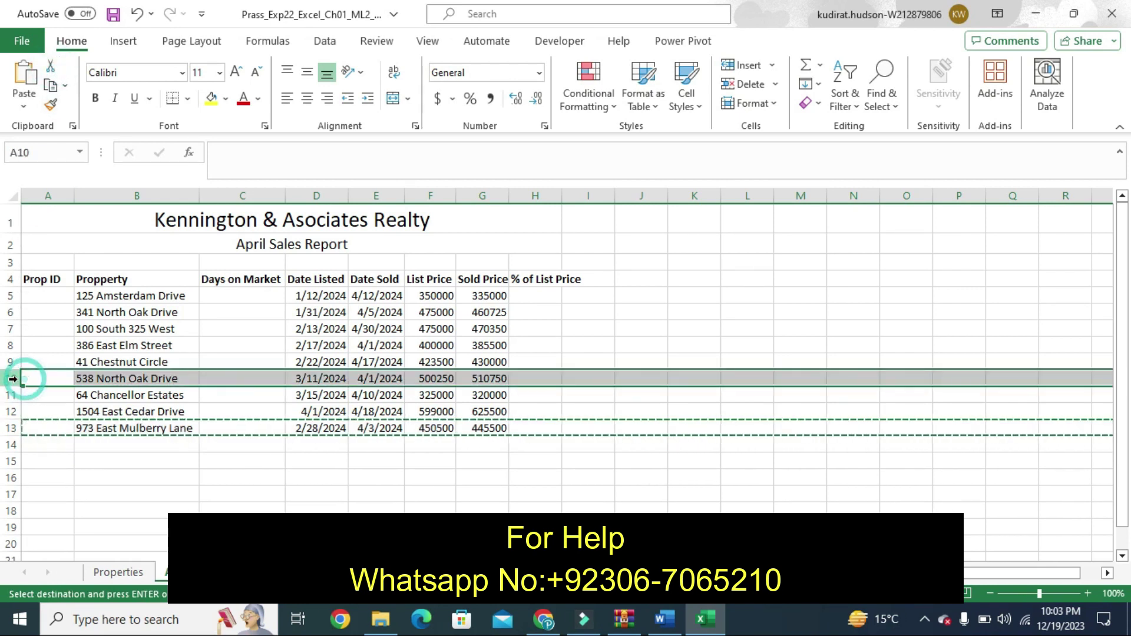
pyautogui.rightClick(12, 378)
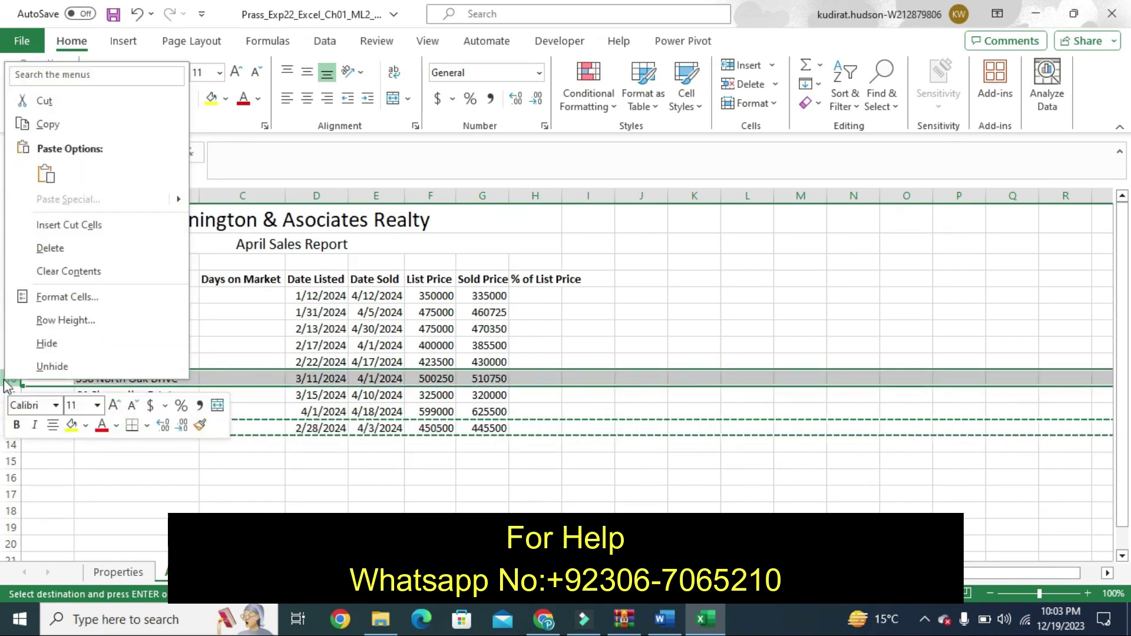
pyautogui.click(47, 229)
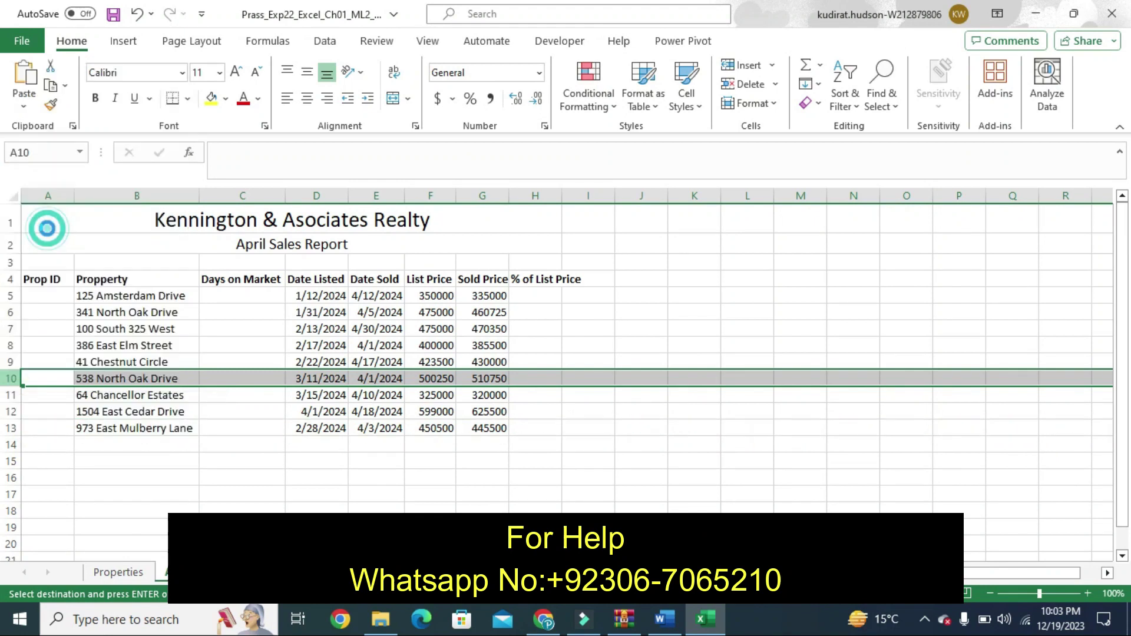
pyautogui.click(664, 620)
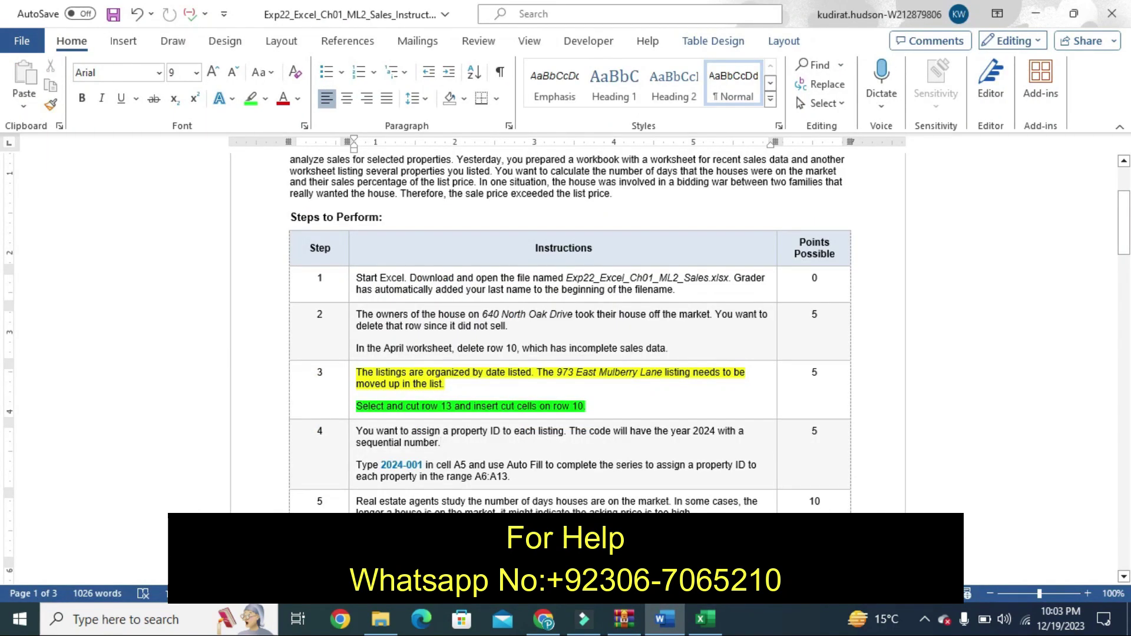
# Undo step 3's highlights and highlight all of step 4 yellow.
pyautogui.hotkey('ctrl', 'z')
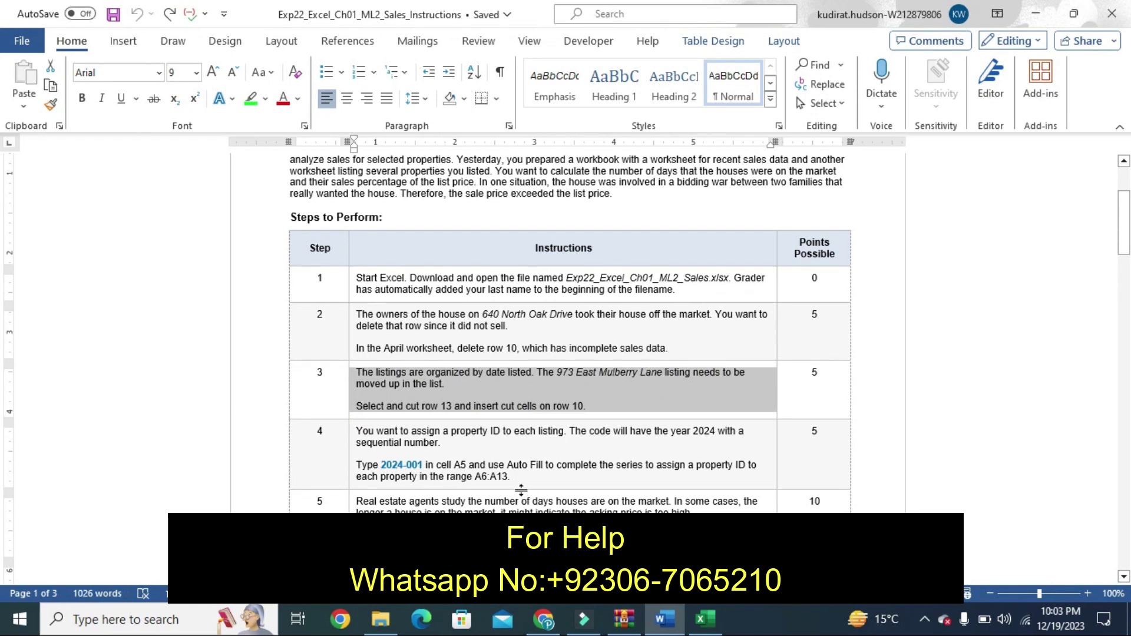
pyautogui.click(480, 436)
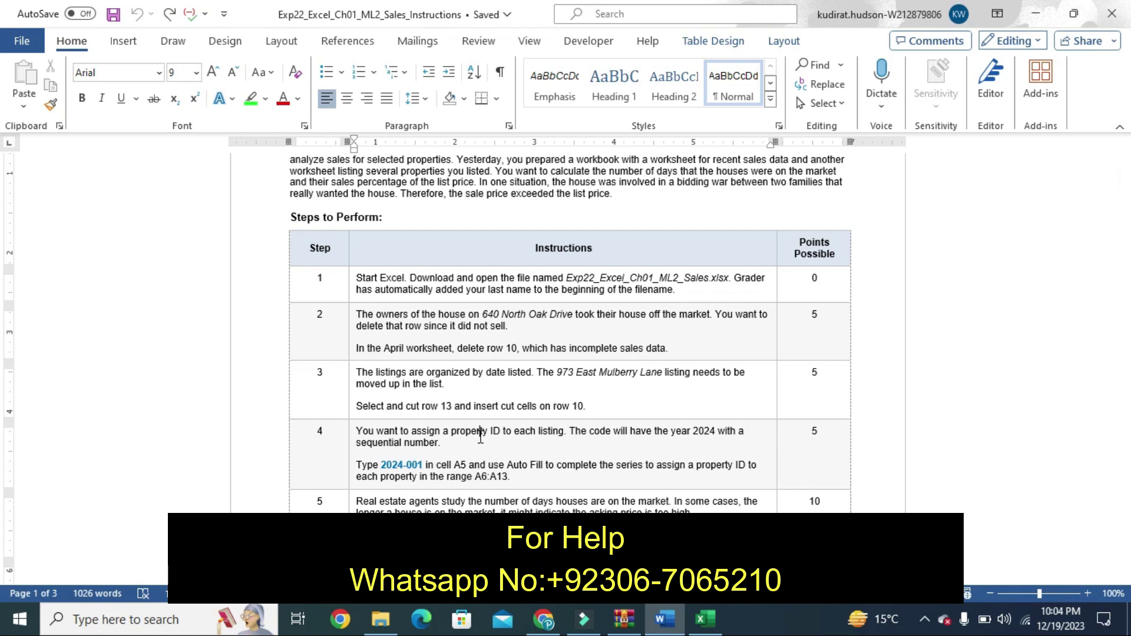
pyautogui.click(357, 430)
pyautogui.moveTo(397, 429); pyautogui.dragTo(533, 474)
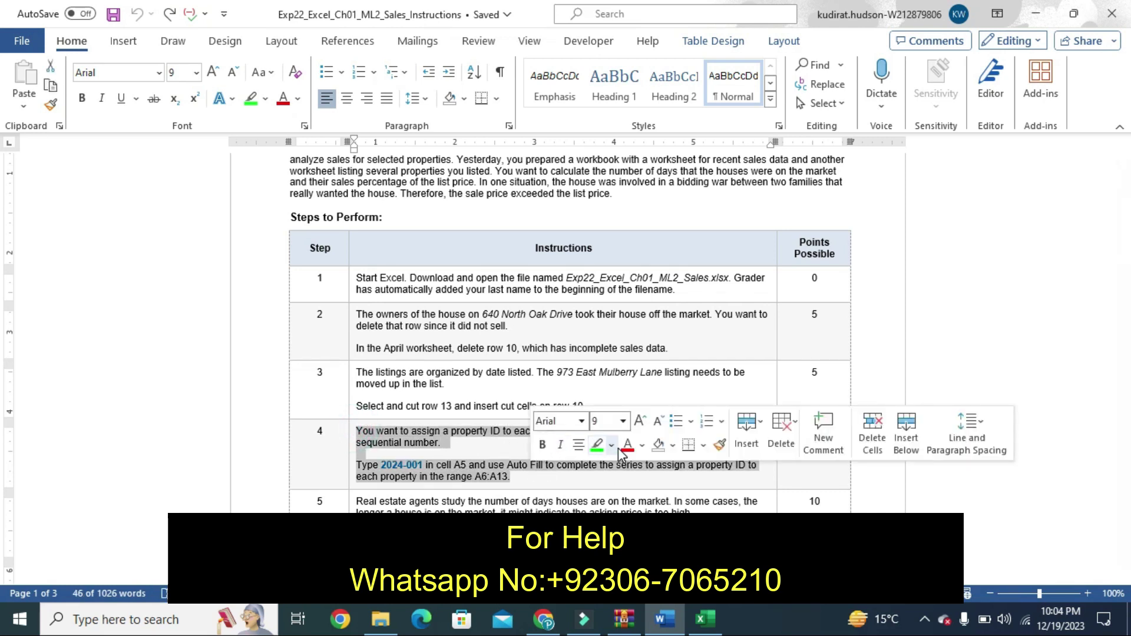
pyautogui.click(616, 449)
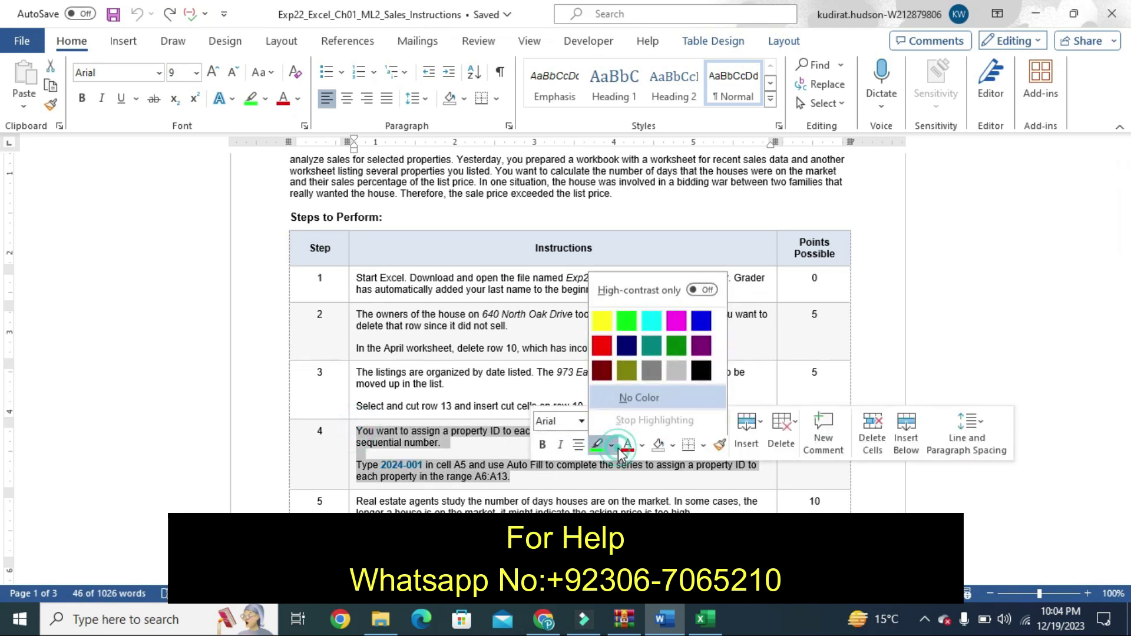
pyautogui.click(602, 319)
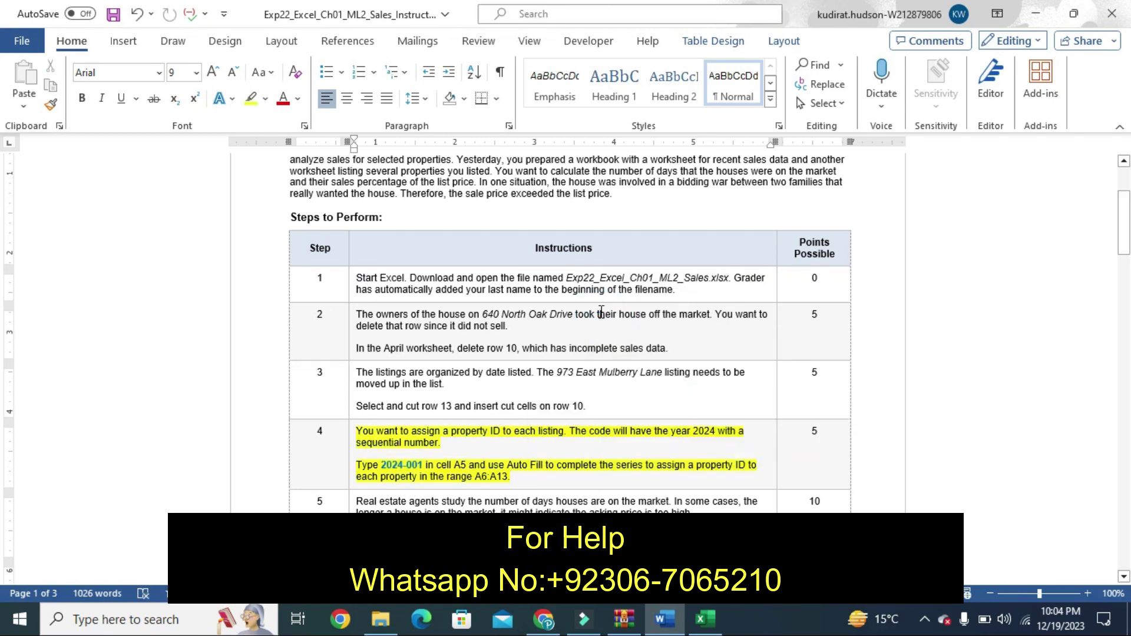
pyautogui.click(601, 313)
# Highlight step 4's 'Type 2024-001' paragraph bright green and bring Excel forward.
pyautogui.moveTo(357, 463); pyautogui.dragTo(516, 477)
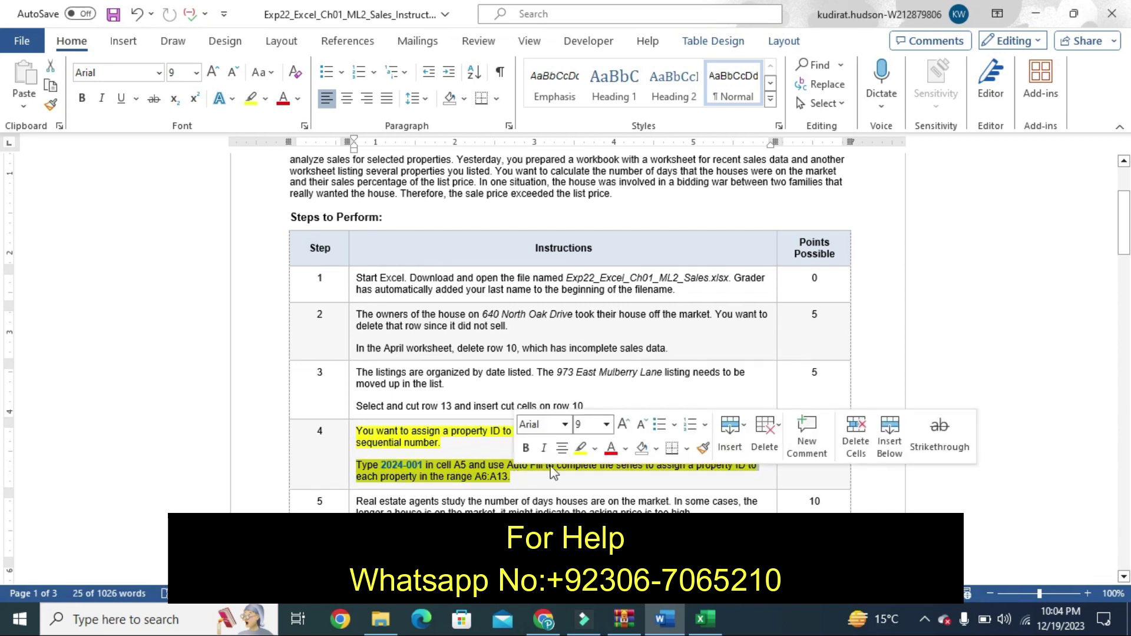
pyautogui.click(595, 449)
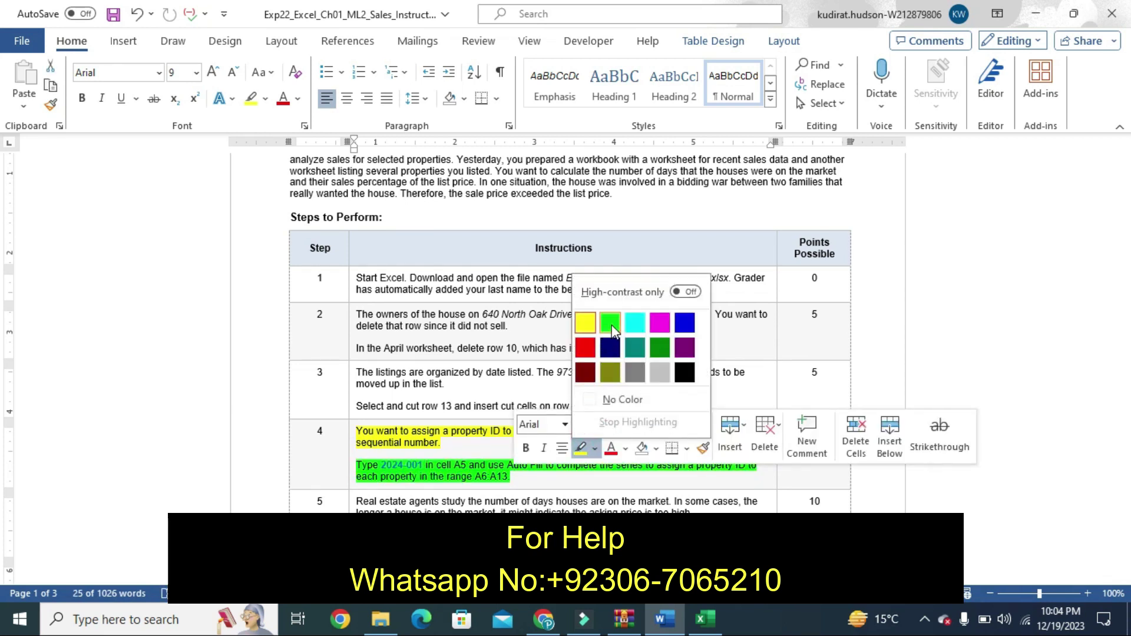
pyautogui.click(611, 324)
pyautogui.click(613, 325)
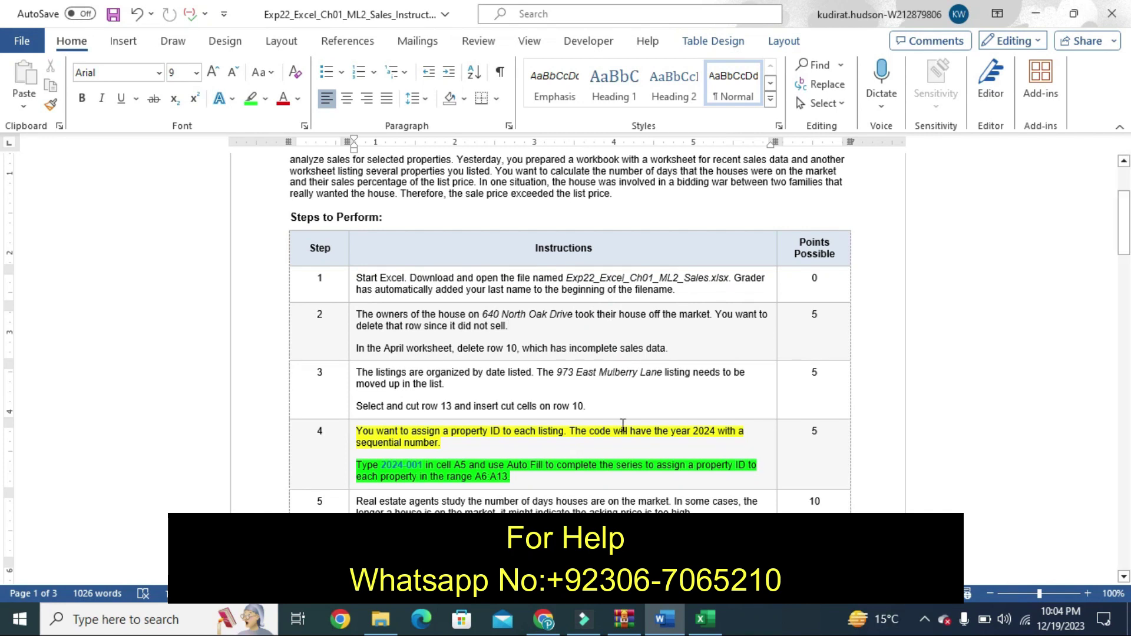
pyautogui.click(705, 619)
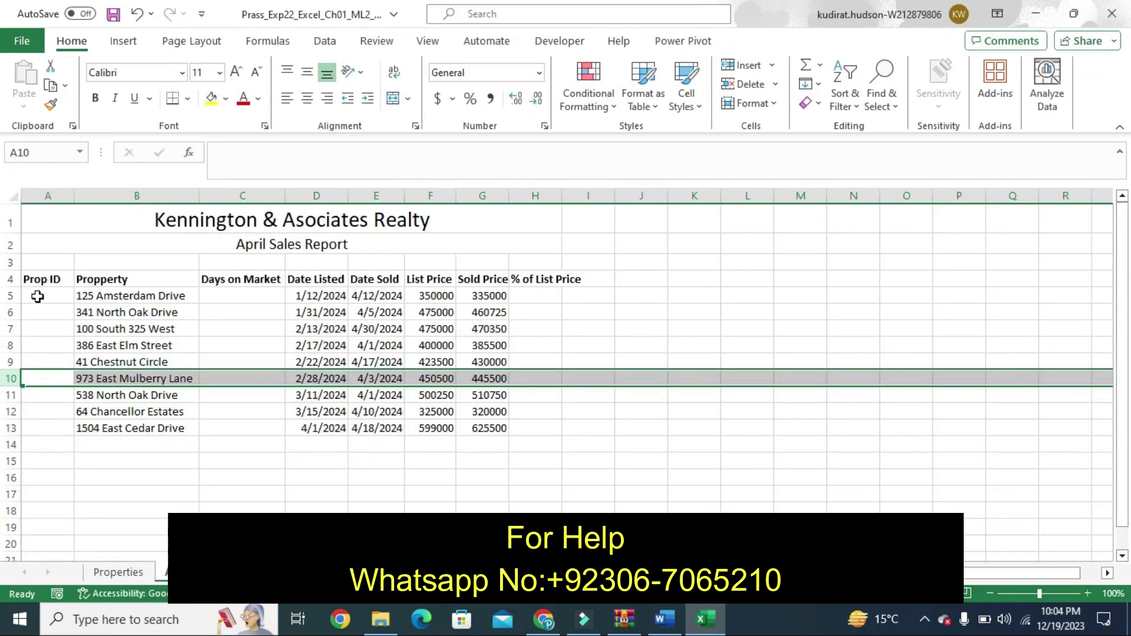
# Enter 2024-001 in A5 and Auto Fill Prop IDs down to 2024-009 in A13.
pyautogui.click(38, 295)
pyautogui.write('2024-')
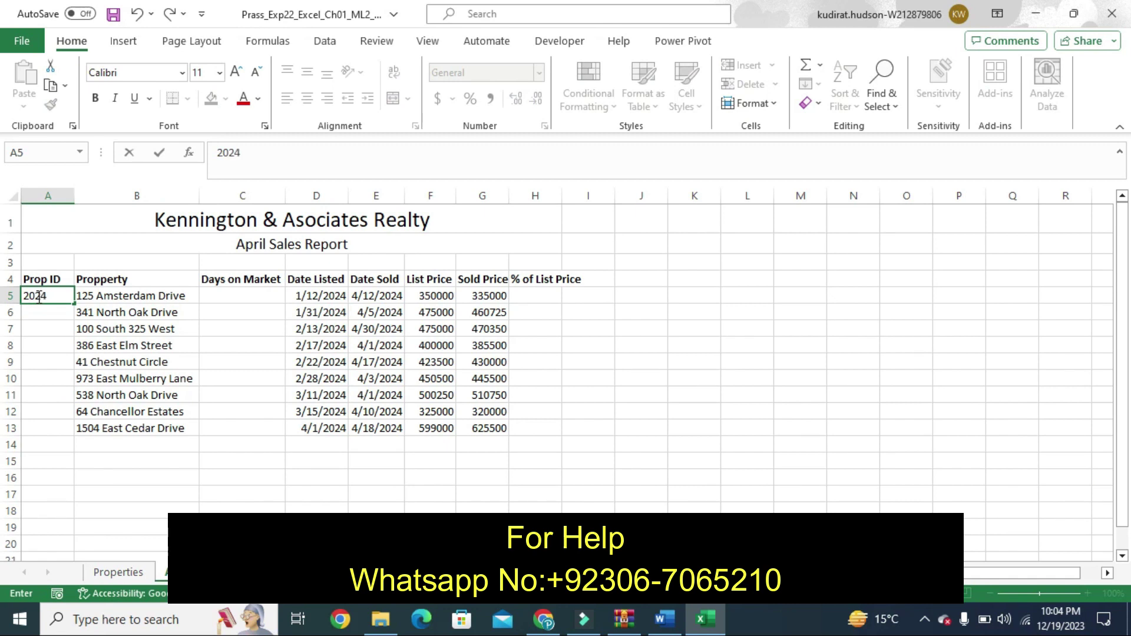
pyautogui.write('001')
pyautogui.click(665, 622)
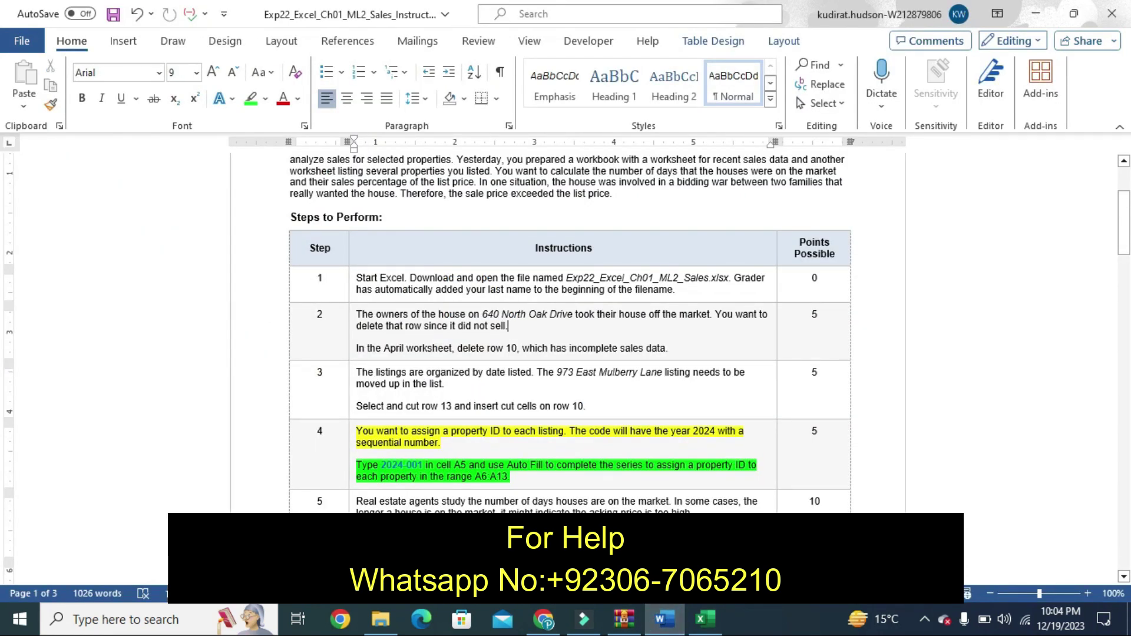
pyautogui.click(706, 620)
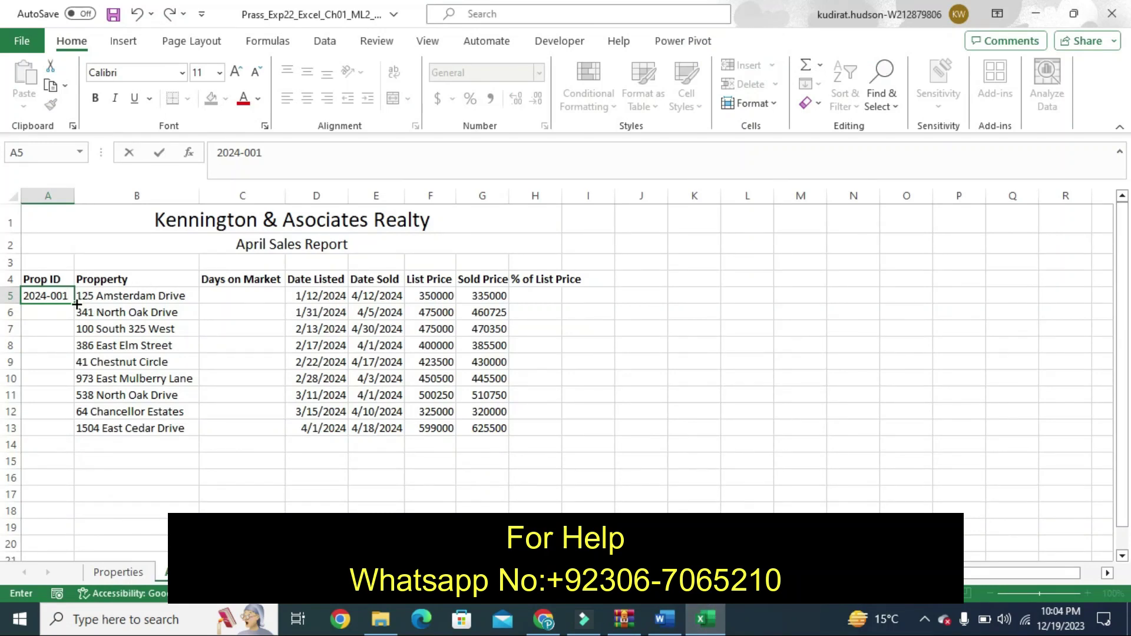
pyautogui.moveTo(76, 304); pyautogui.dragTo(94, 420)
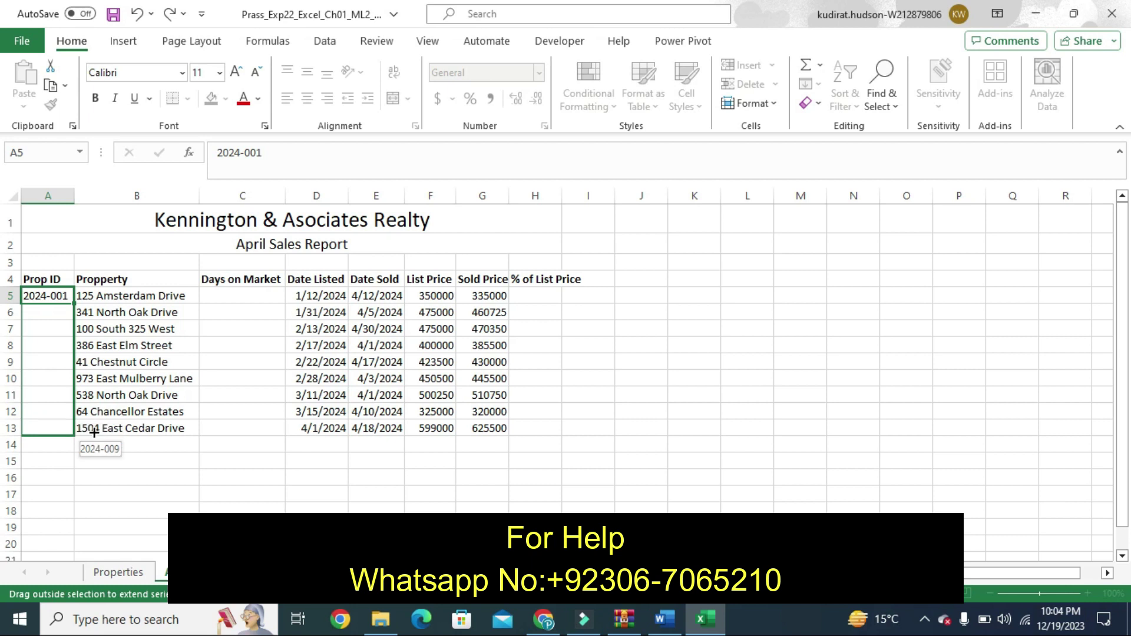
pyautogui.moveTo(94, 420); pyautogui.dragTo(92, 434)
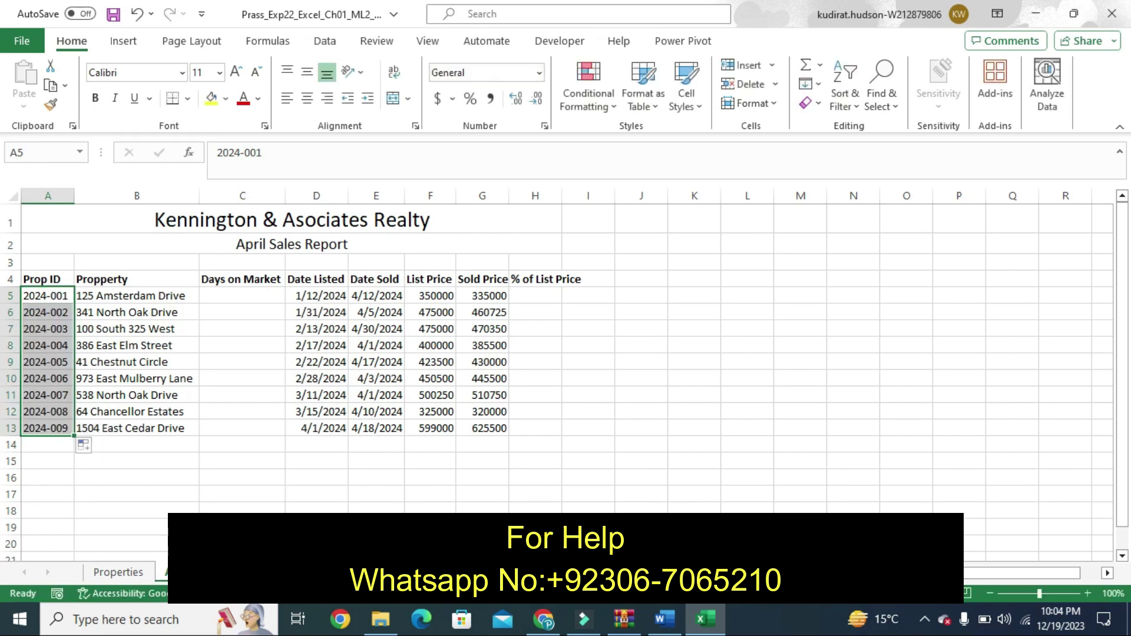
pyautogui.click(664, 619)
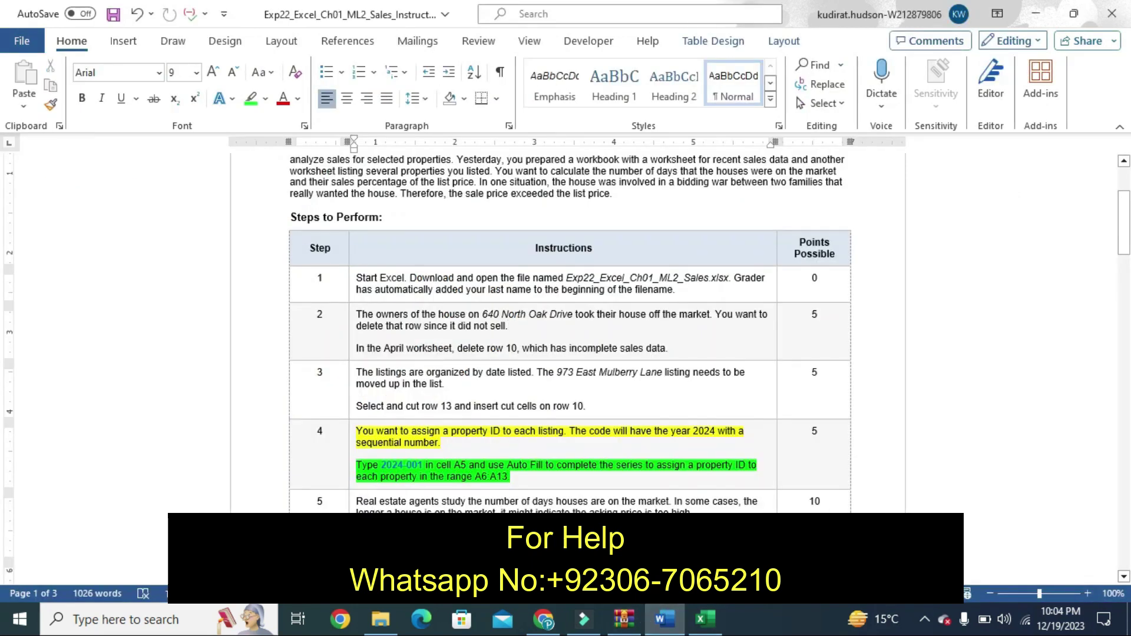
pyautogui.hotkey('ctrl', 'z')
pyautogui.hotkey('ctrl', 'z')
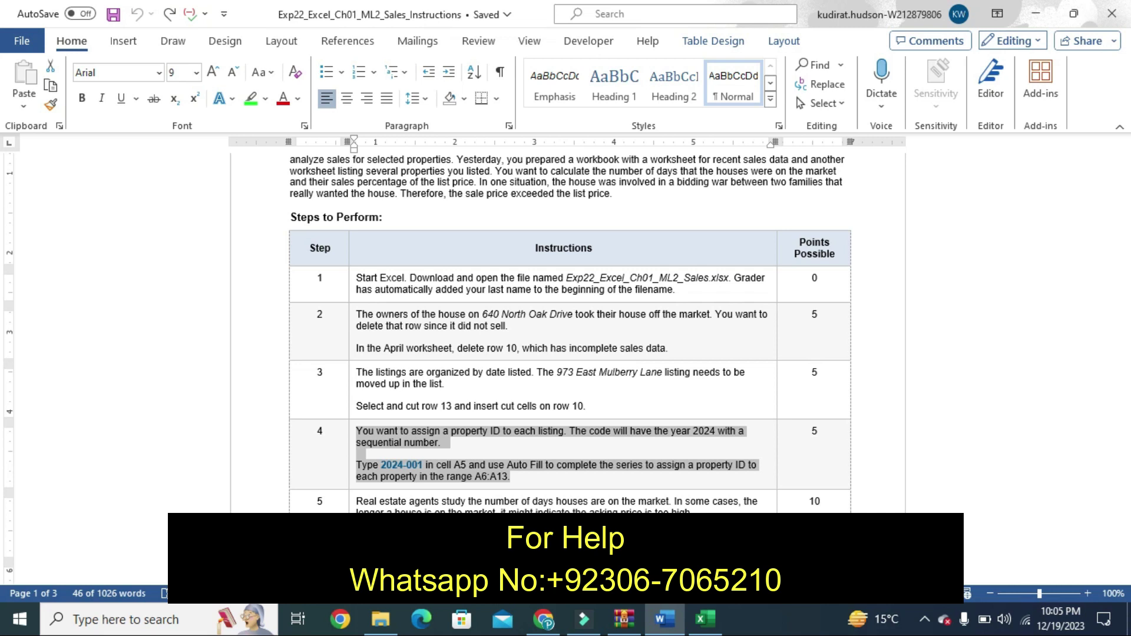
pyautogui.press('Right')
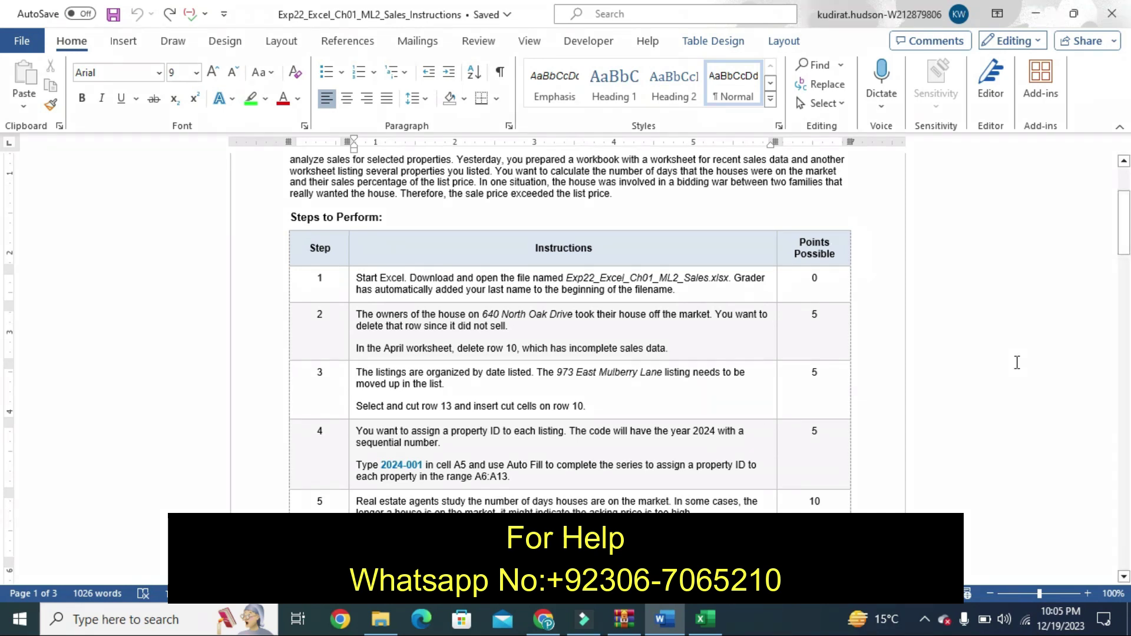
# Highlight the opening paragraph of step 5 yellow.
pyautogui.moveTo(1124, 257); pyautogui.dragTo(1124, 271)
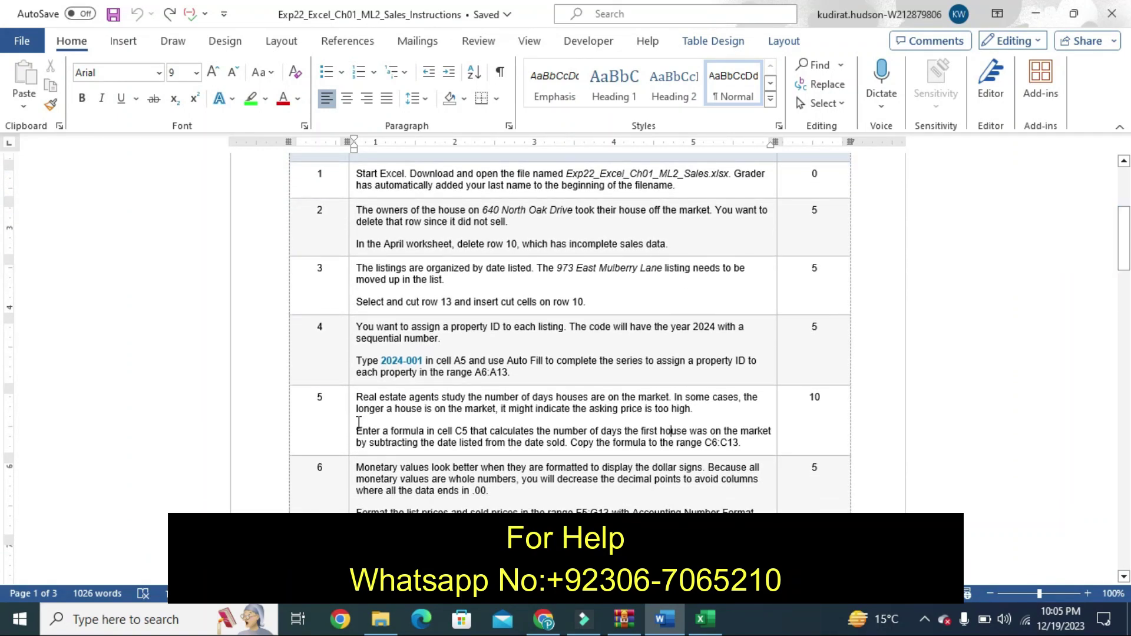
pyautogui.moveTo(359, 422); pyautogui.dragTo(377, 421)
pyautogui.click(357, 398)
pyautogui.moveTo(363, 396)
pyautogui.mouseDown()
pyautogui.moveTo(542, 402)
pyautogui.moveTo(705, 447)
pyautogui.moveTo(744, 445)
pyautogui.mouseUp()
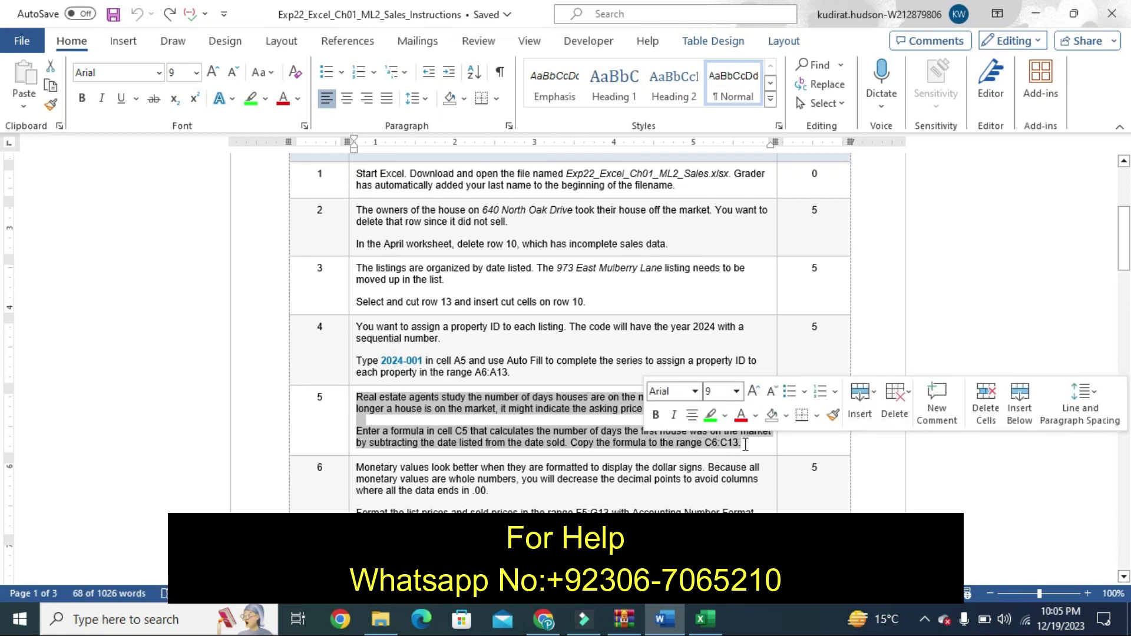
pyautogui.click(725, 415)
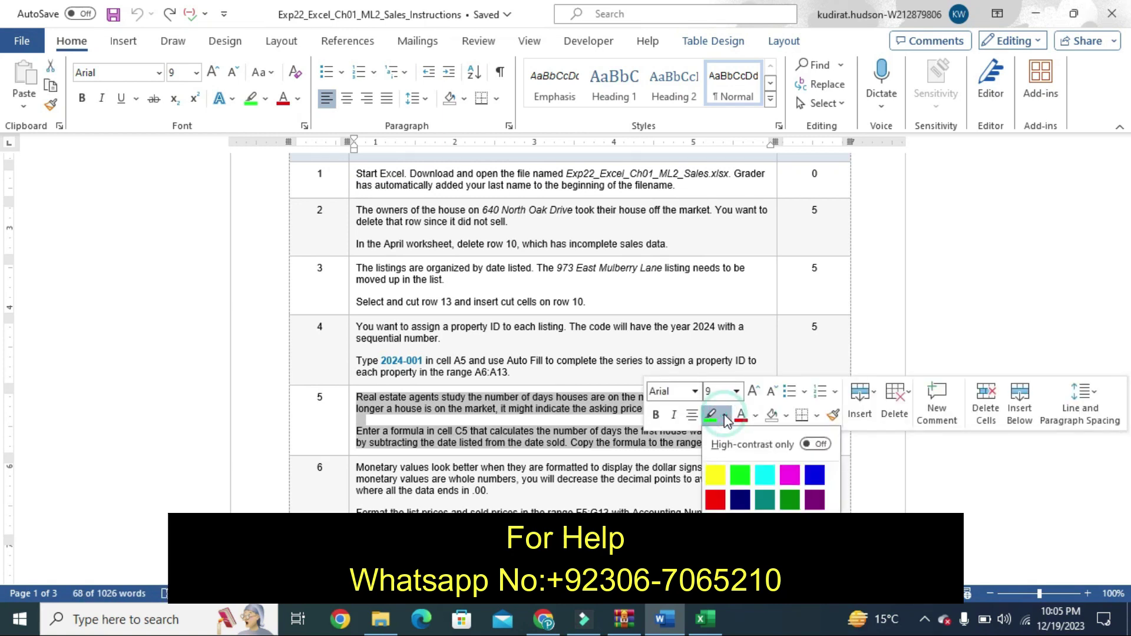
pyautogui.click(714, 476)
pyautogui.click(713, 474)
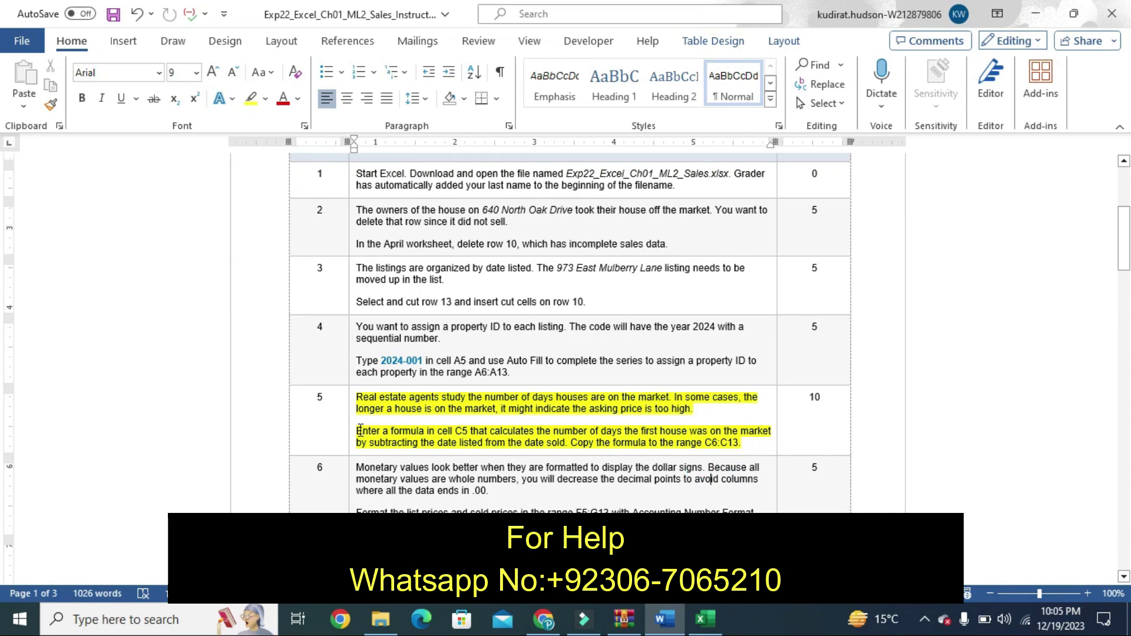
# Highlight step 5's 'Enter a formula' instruction green and switch to Excel.
pyautogui.moveTo(357, 430); pyautogui.dragTo(536, 431)
pyautogui.click(555, 422)
pyautogui.moveTo(357, 431); pyautogui.dragTo(741, 442)
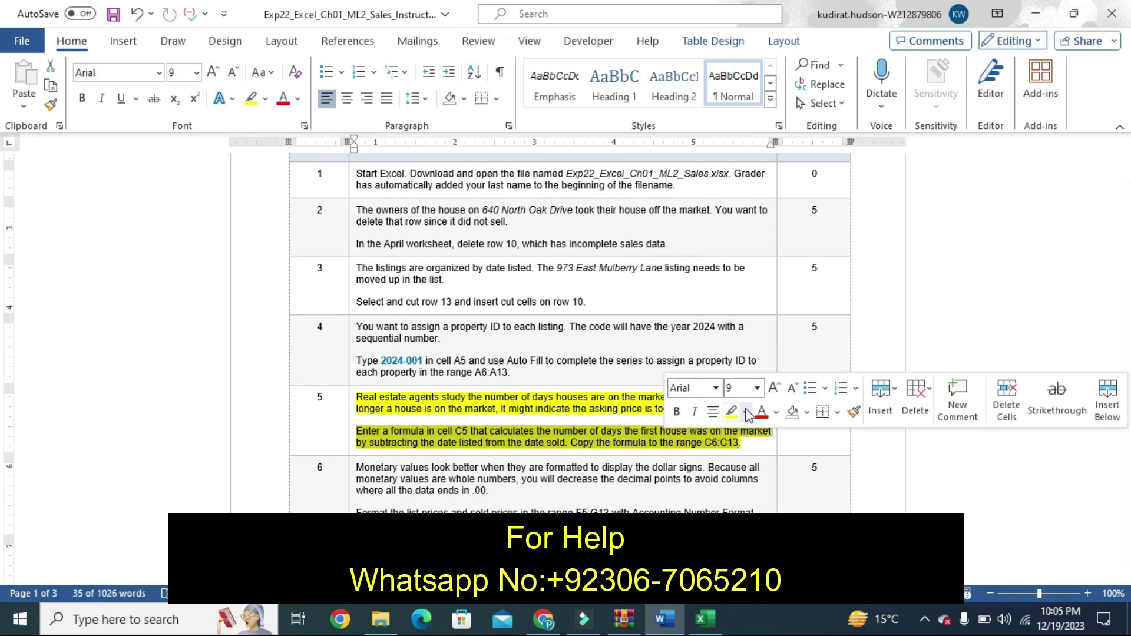
pyautogui.click(747, 412)
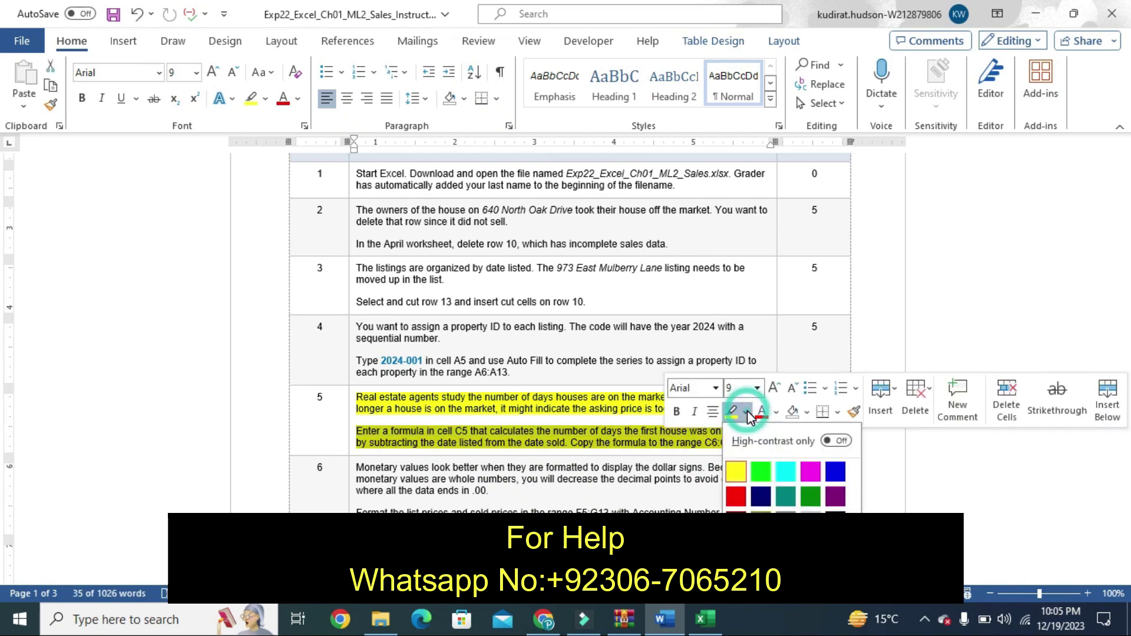
pyautogui.click(761, 471)
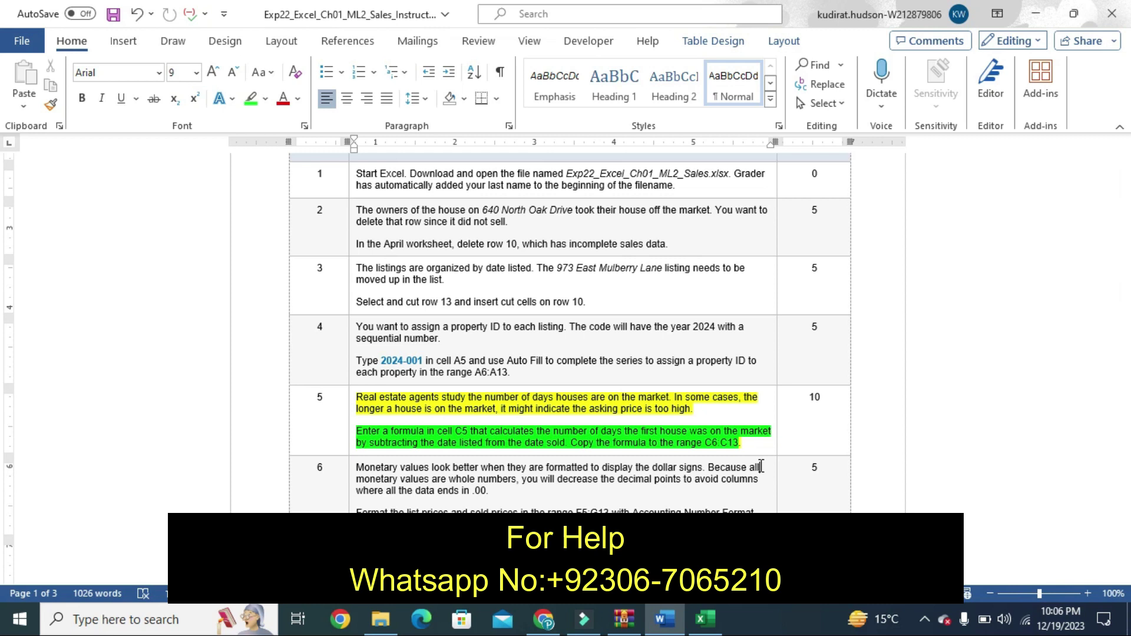
pyautogui.hotkey('alt', 'Tab')
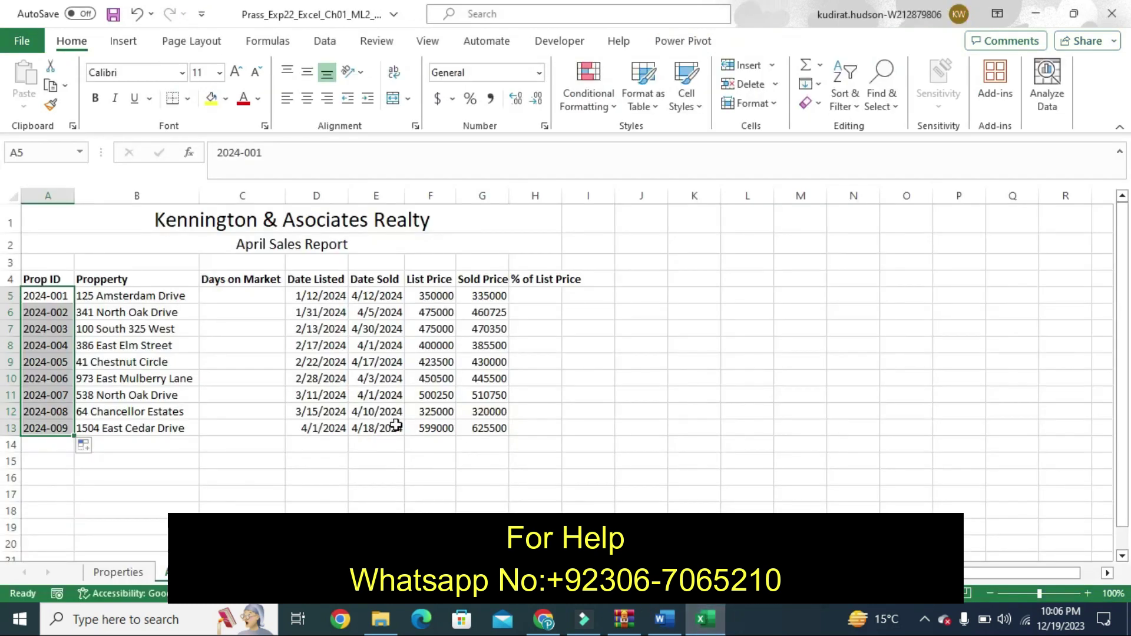
# Enter the Days on Market formula =E5-D5 in cell C5.
pyautogui.click(226, 295)
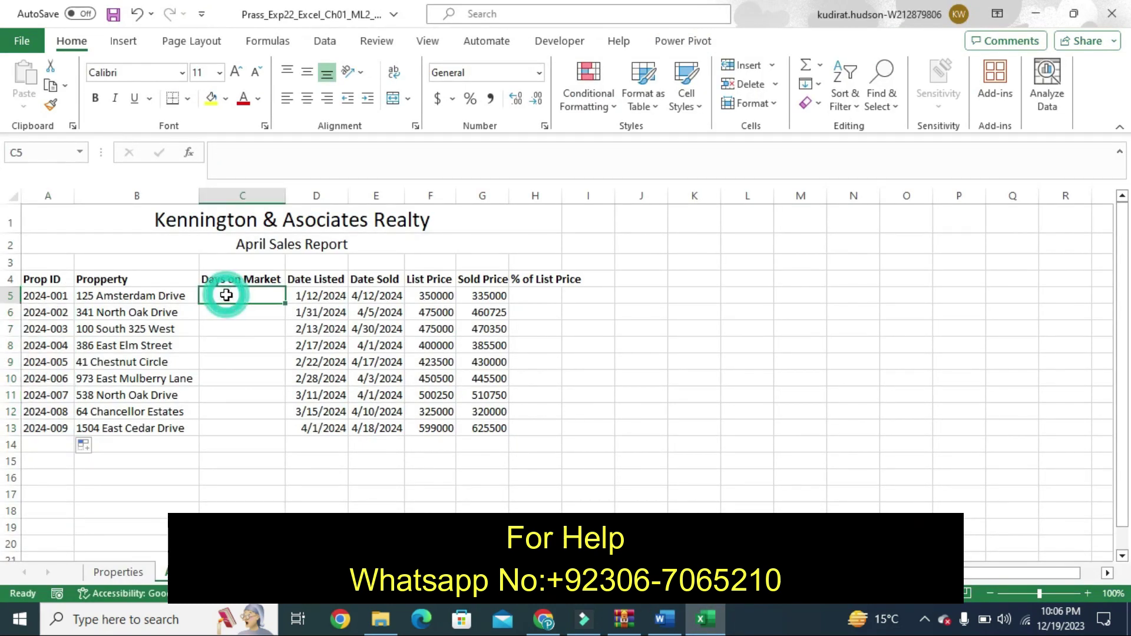
pyautogui.write('=')
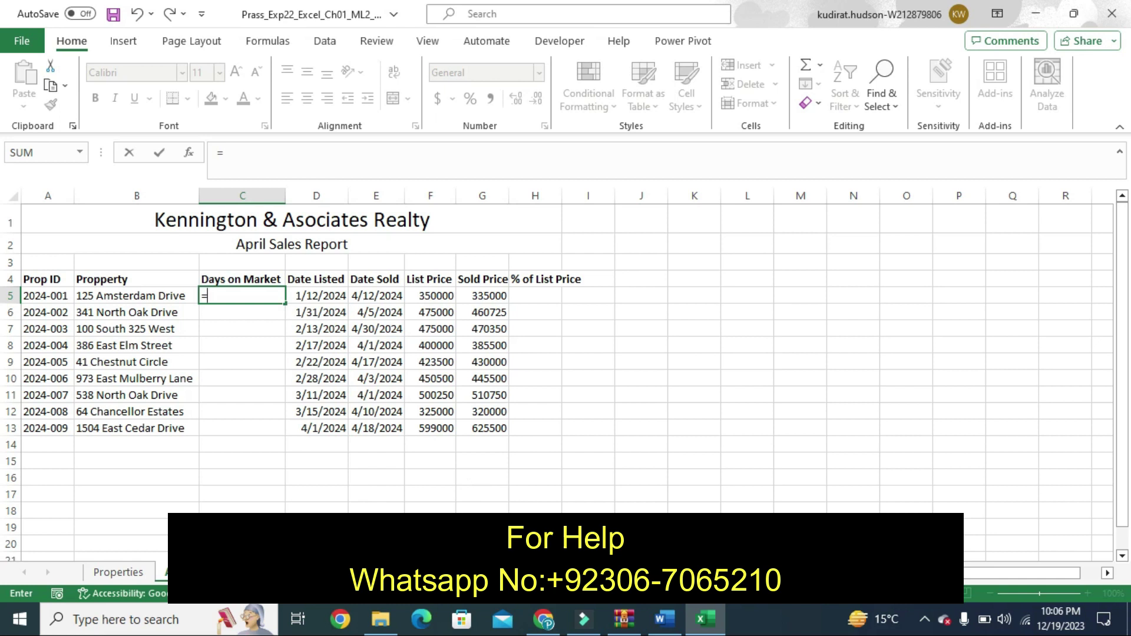
pyautogui.click(664, 616)
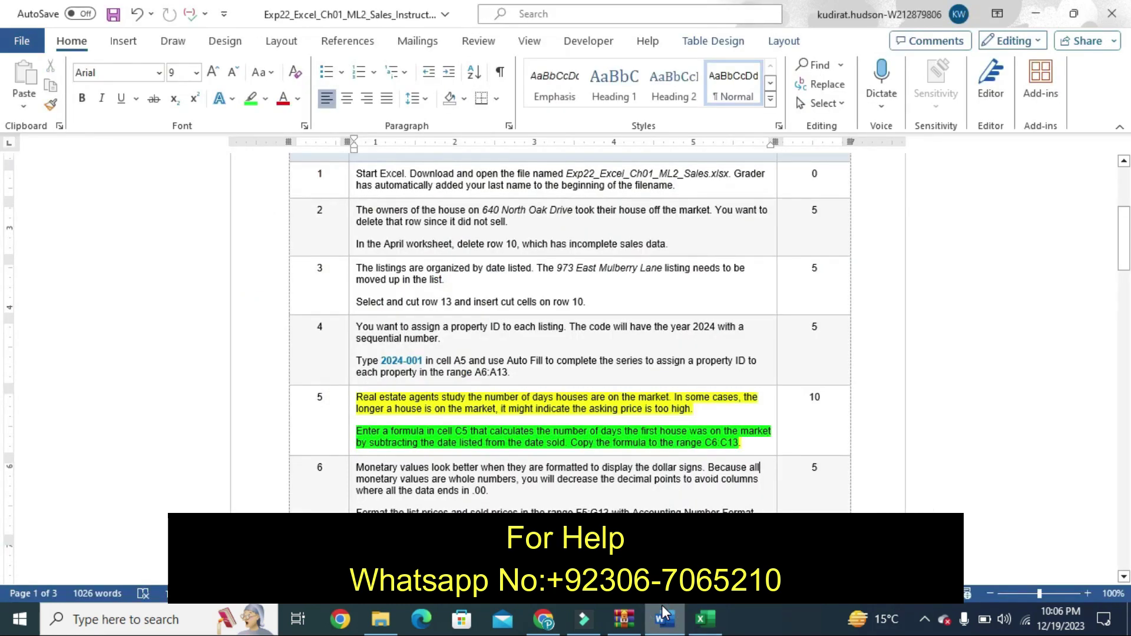
pyautogui.click(705, 619)
pyautogui.click(374, 297)
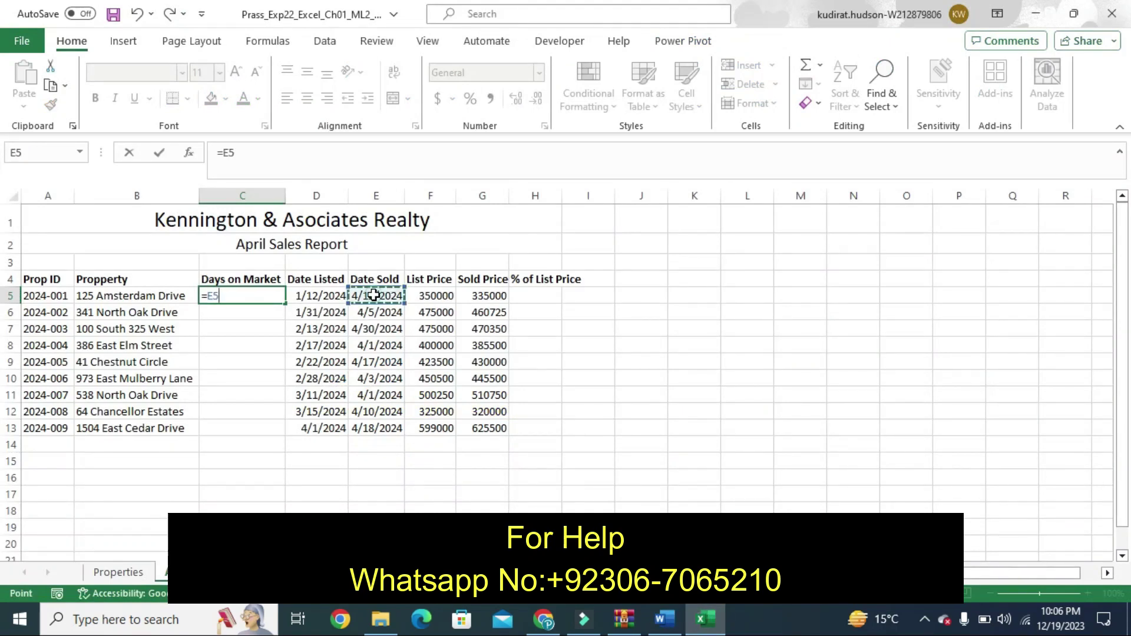
pyautogui.write('-')
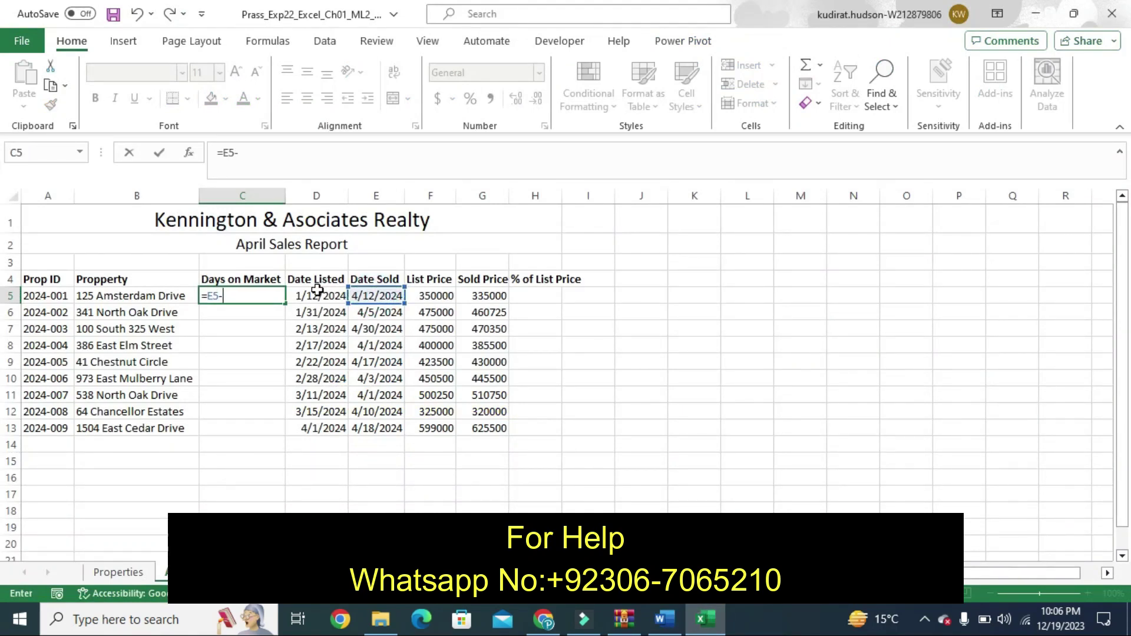
pyautogui.click(317, 295)
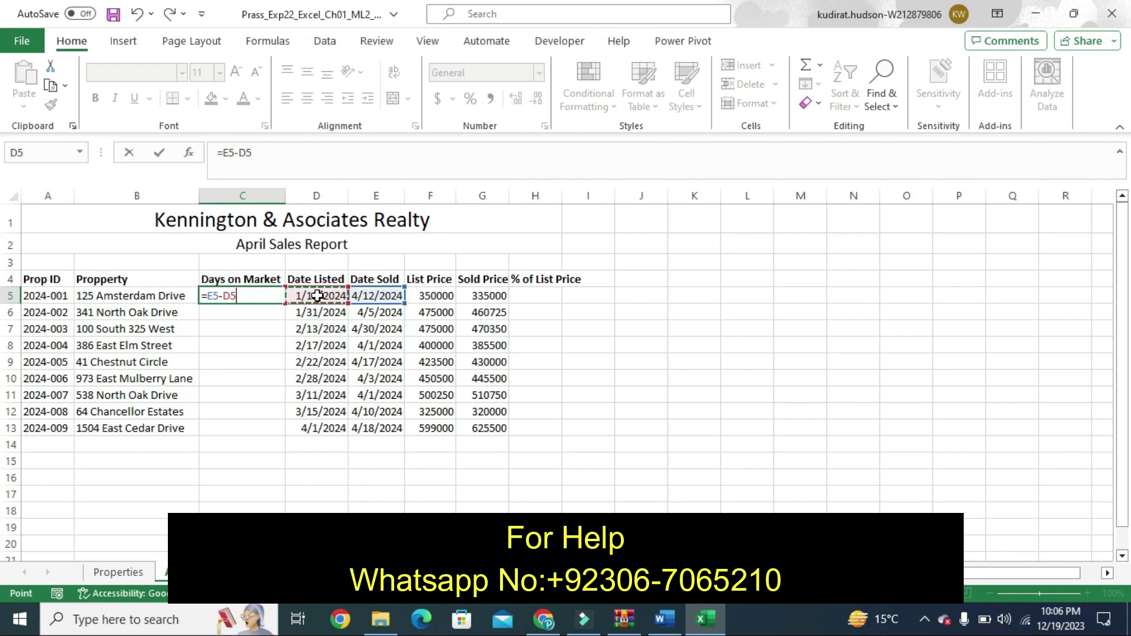
pyautogui.press('Return')
pyautogui.click(257, 291)
pyautogui.click(667, 620)
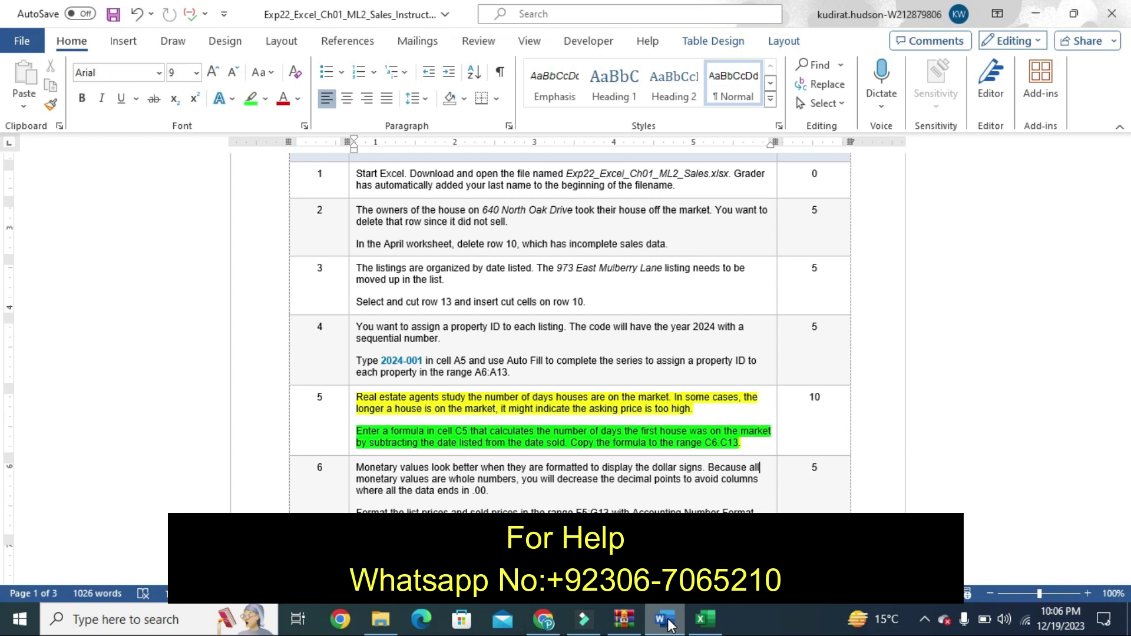
# Fill the C5 formula down to C13, giving 91 down to 17, then return to Word.
pyautogui.click(705, 619)
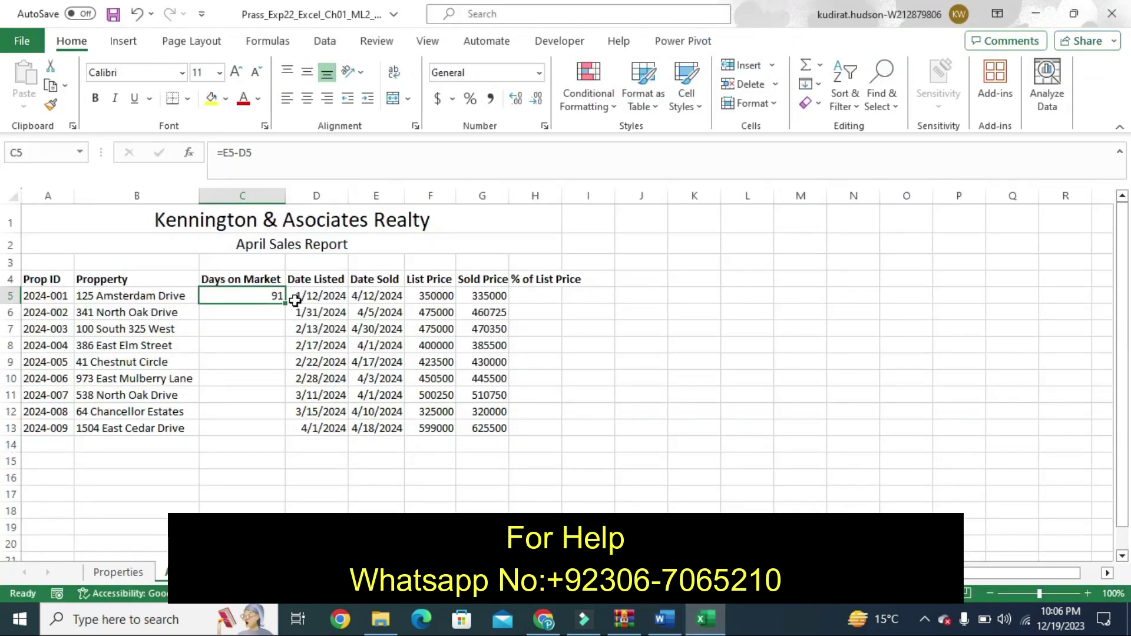
pyautogui.moveTo(287, 306); pyautogui.dragTo(283, 433)
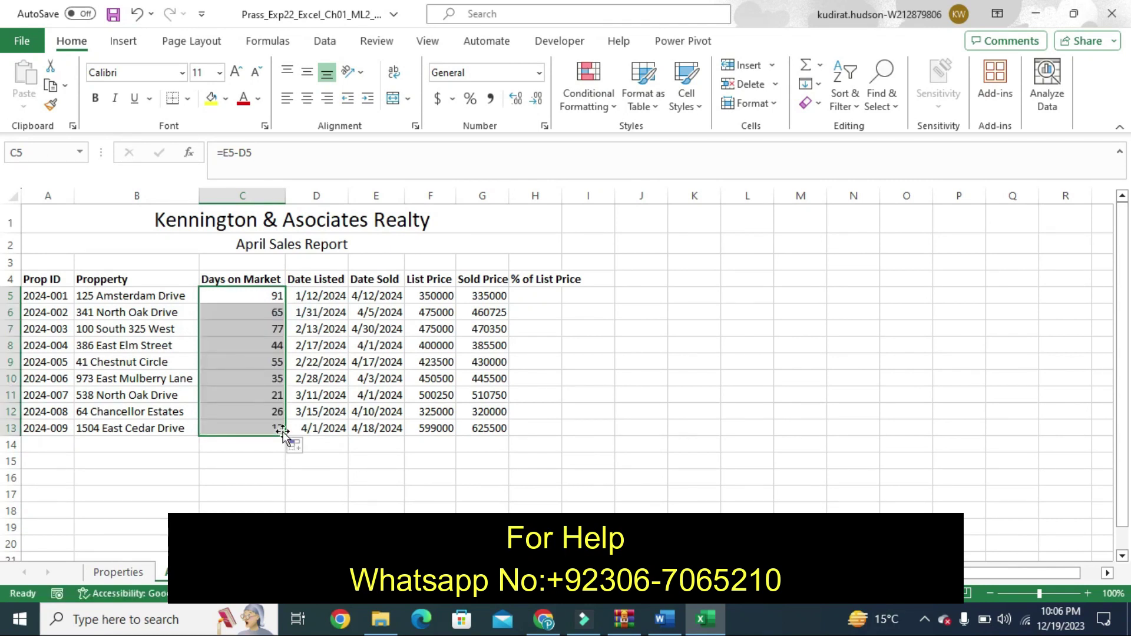
pyautogui.click(654, 616)
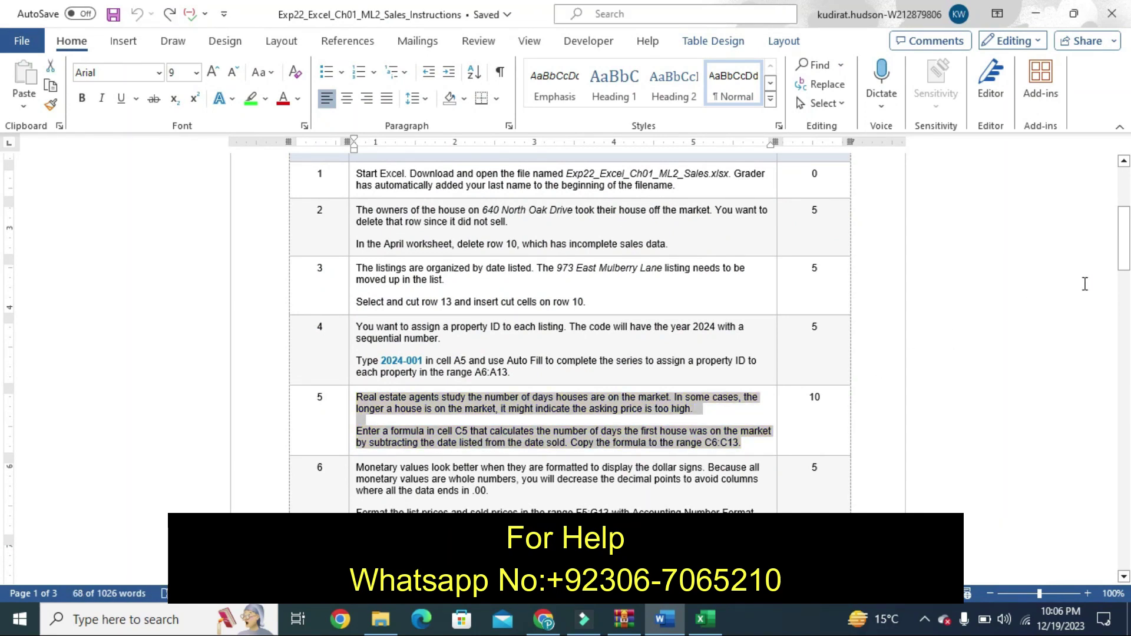
# Highlight all of step 6's text yellow.
pyautogui.moveTo(1126, 266); pyautogui.dragTo(1125, 280)
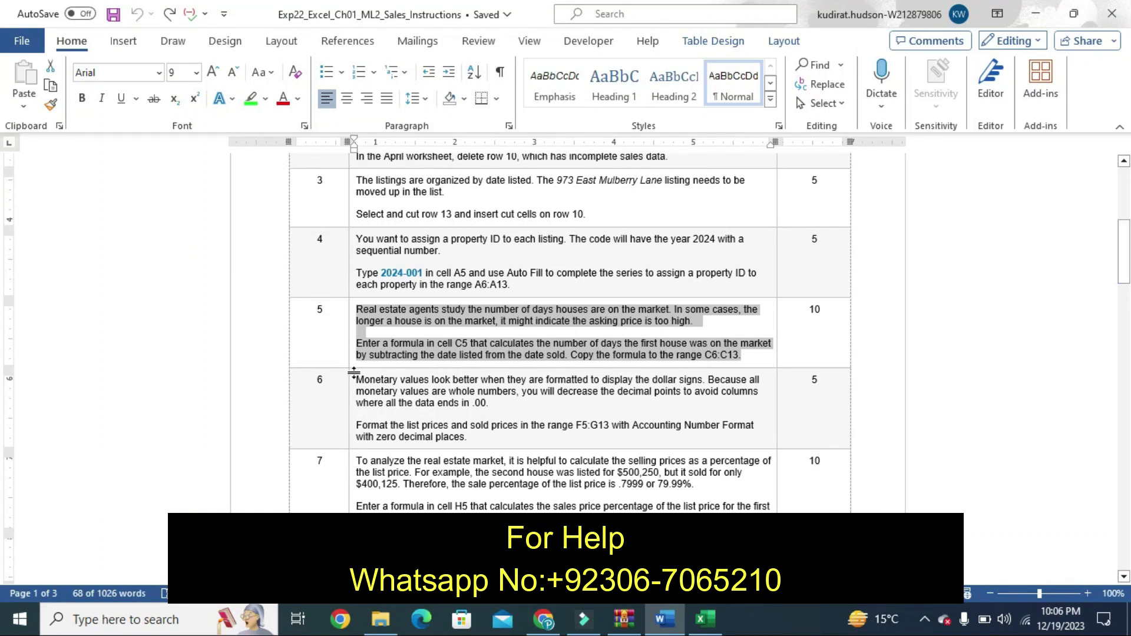
pyautogui.moveTo(358, 377); pyautogui.dragTo(474, 439)
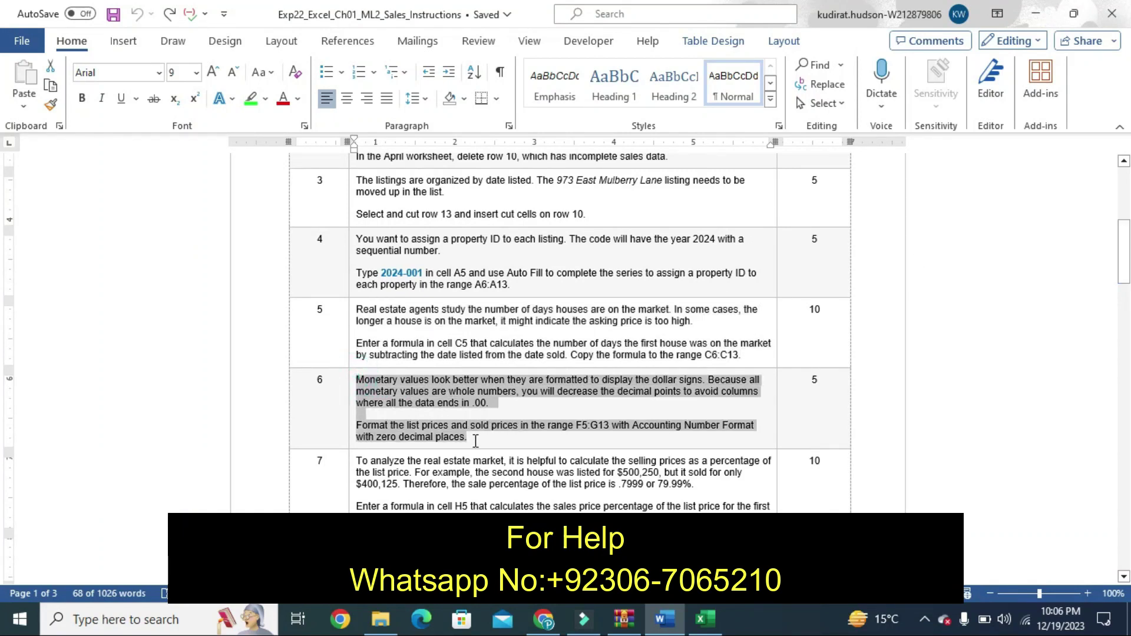
pyautogui.click(556, 412)
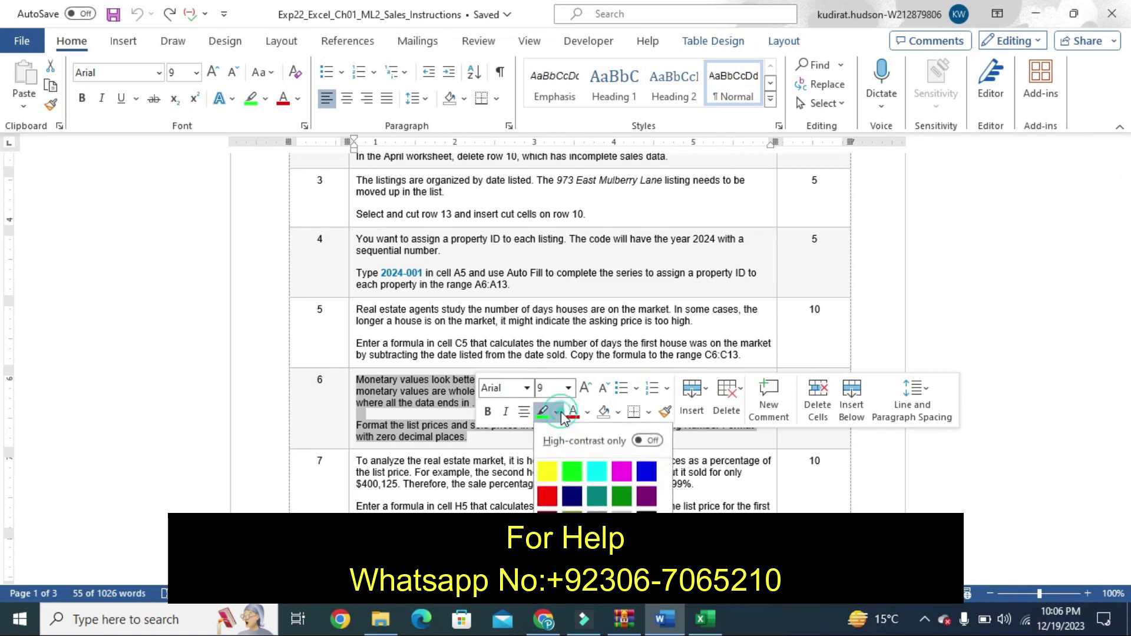
pyautogui.click(545, 480)
pyautogui.click(526, 450)
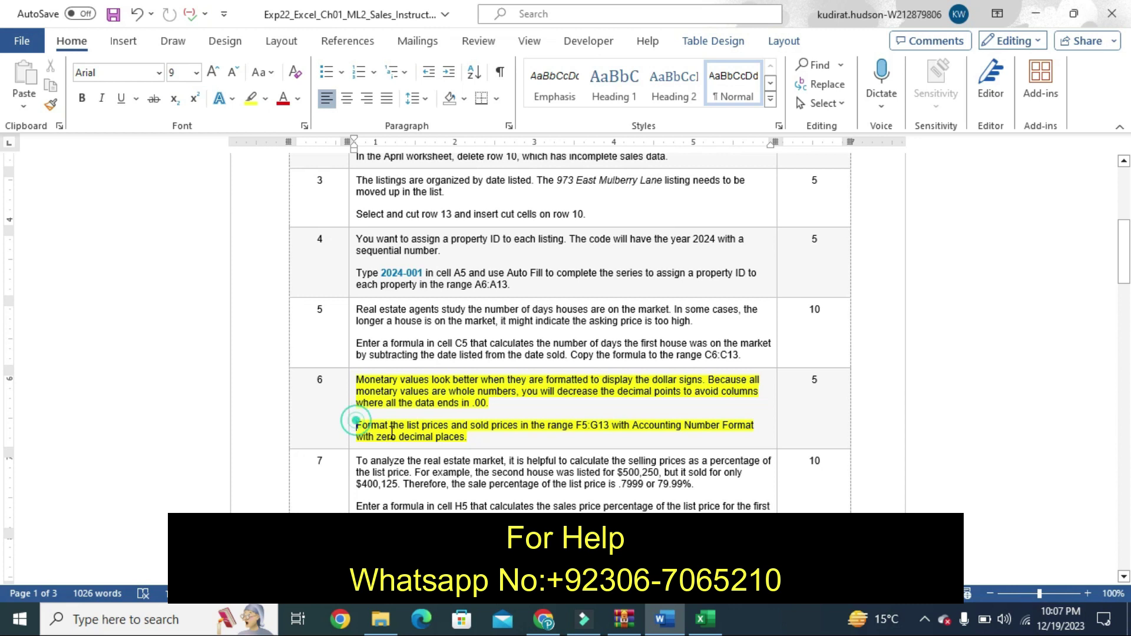
# Highlight step 6's Accounting Number Format sentence green.
pyautogui.moveTo(358, 422); pyautogui.dragTo(476, 433)
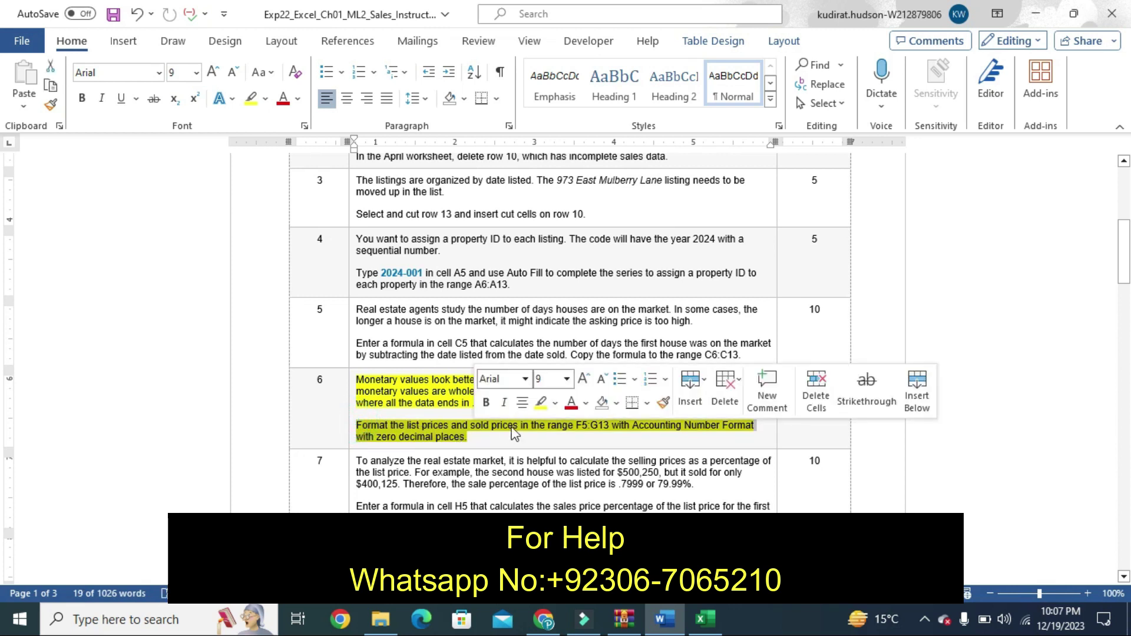
pyautogui.click(555, 403)
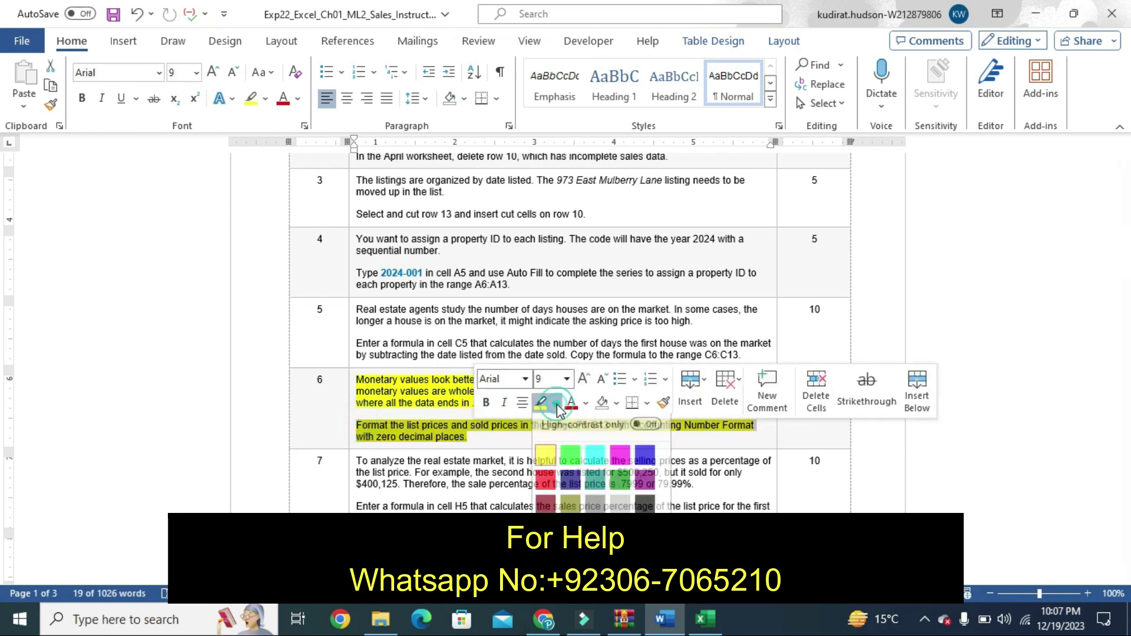
pyautogui.click(570, 463)
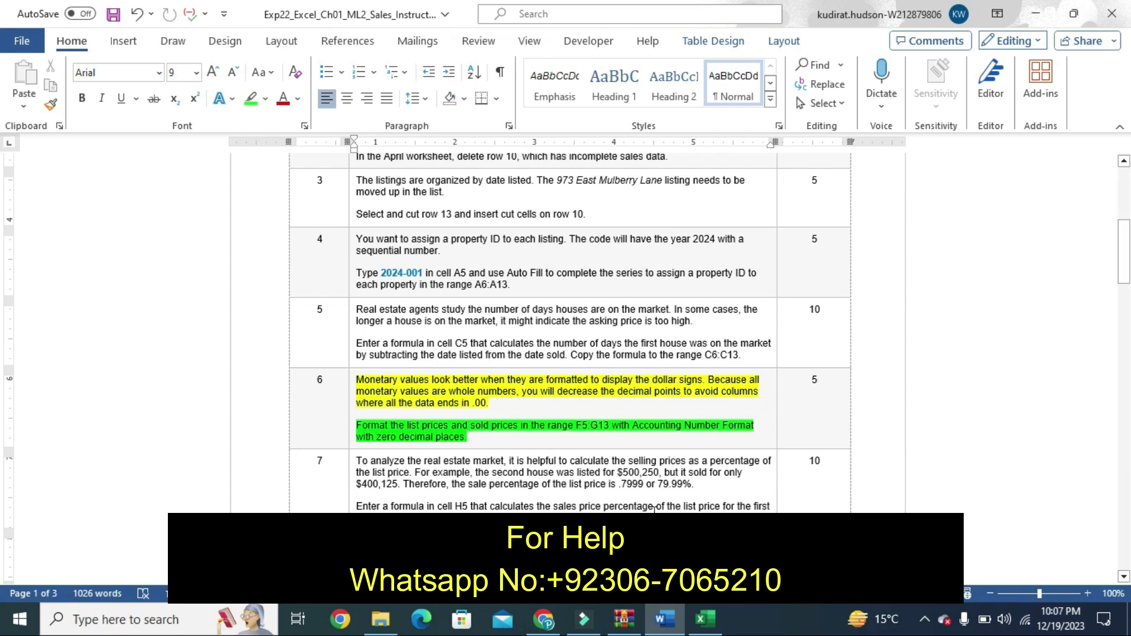
# Read step 6 in the Word instructions and select the List and Sold Prices in F5:G13.
pyautogui.click(705, 618)
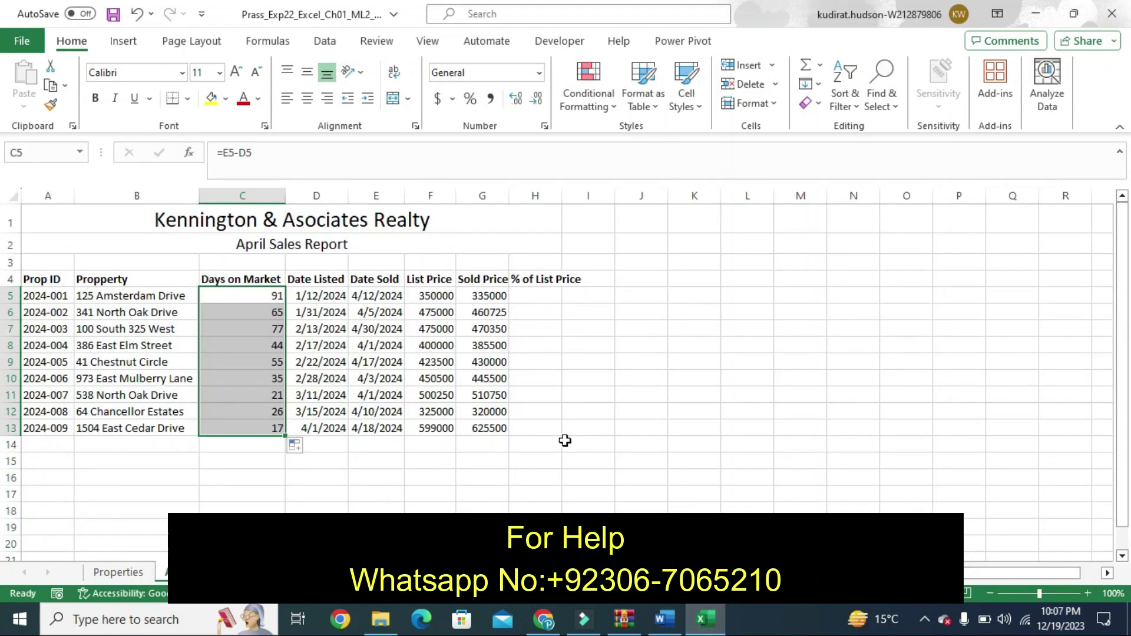
pyautogui.click(435, 297)
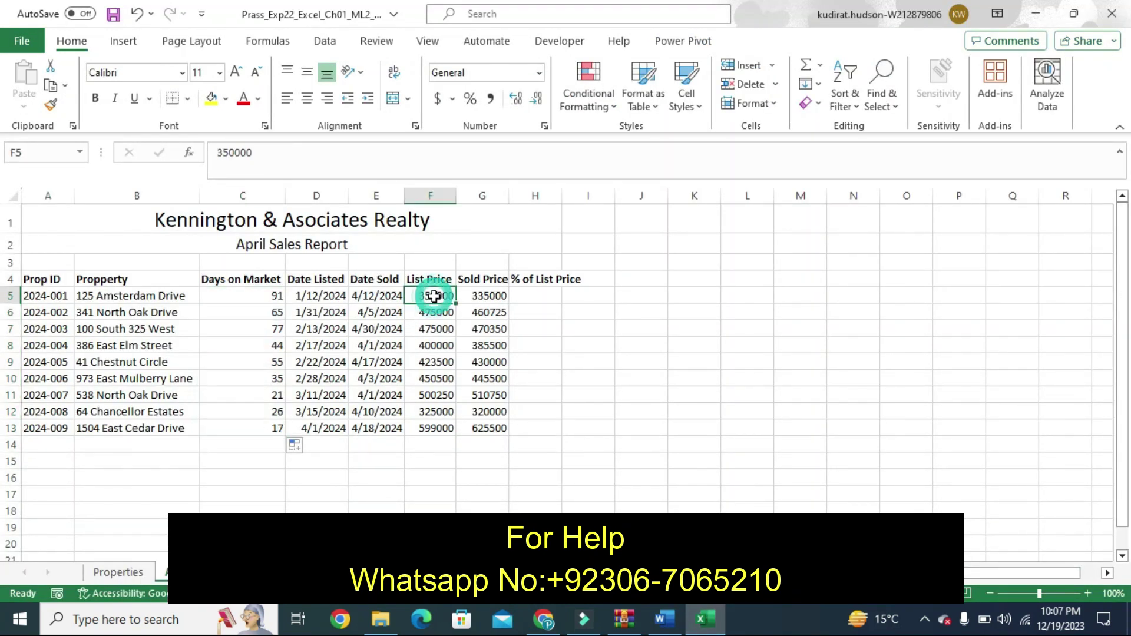
pyautogui.click(664, 619)
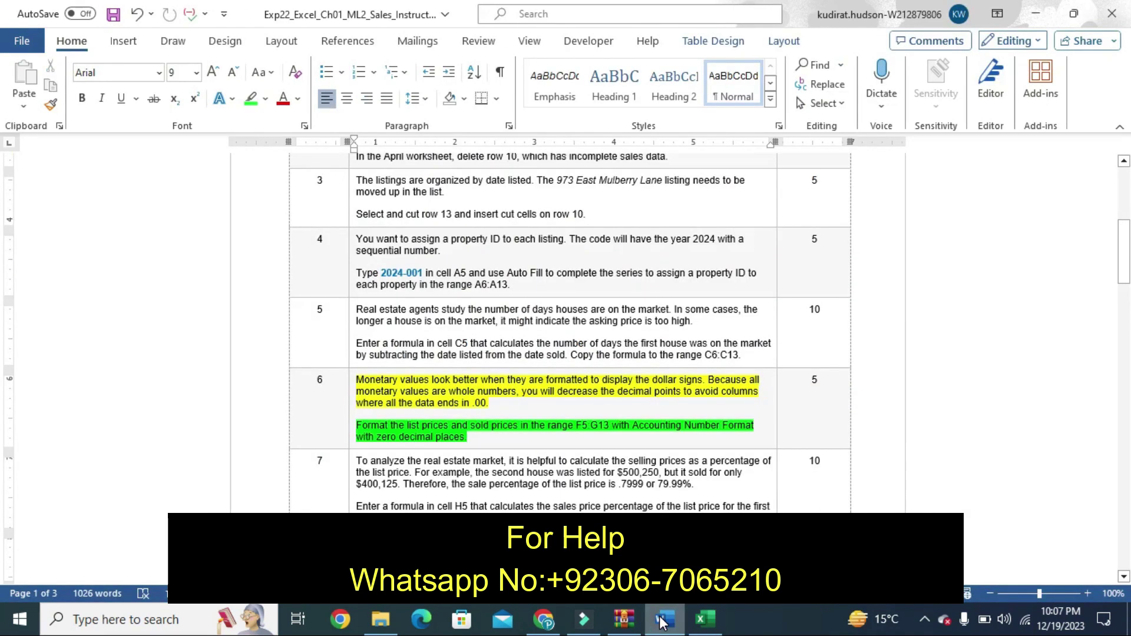
pyautogui.click(706, 619)
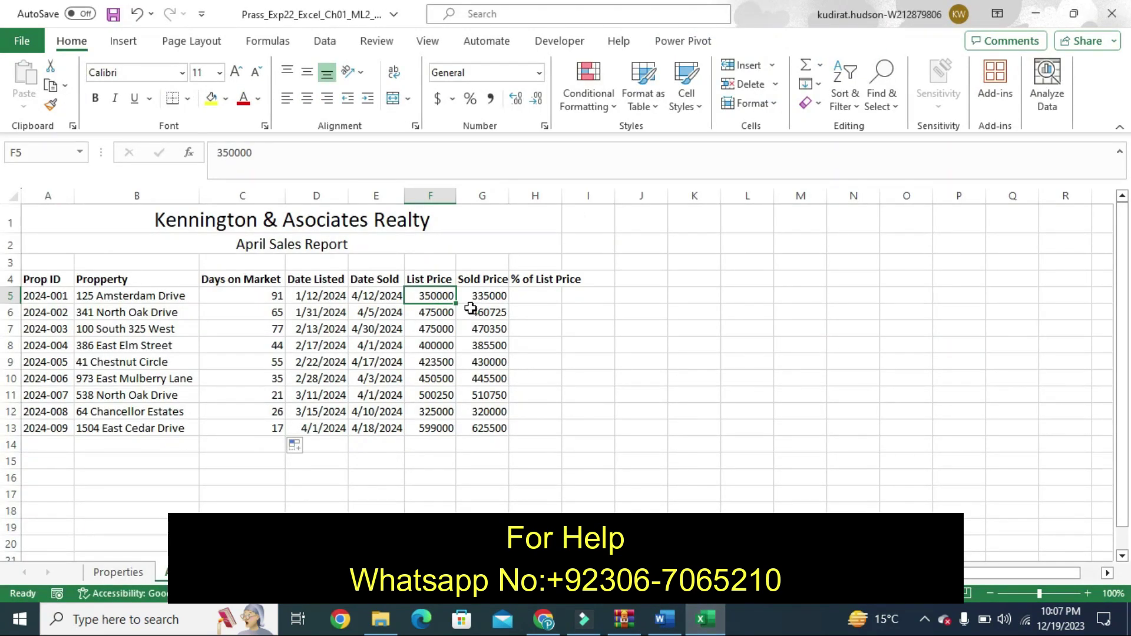
pyautogui.moveTo(438, 298); pyautogui.dragTo(490, 429)
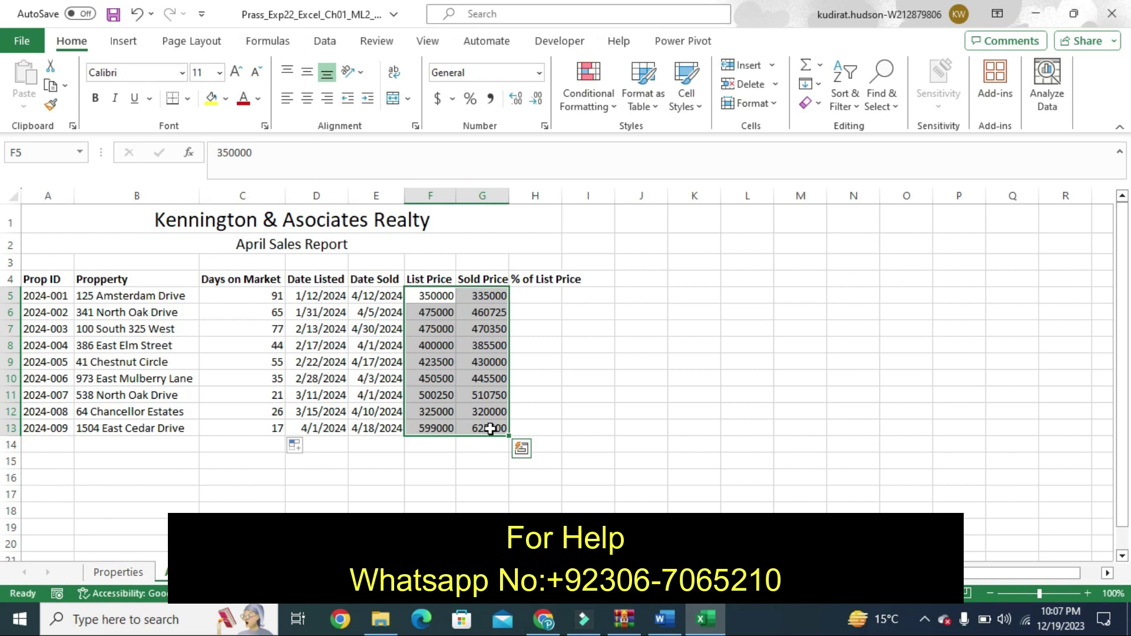
pyautogui.click(662, 619)
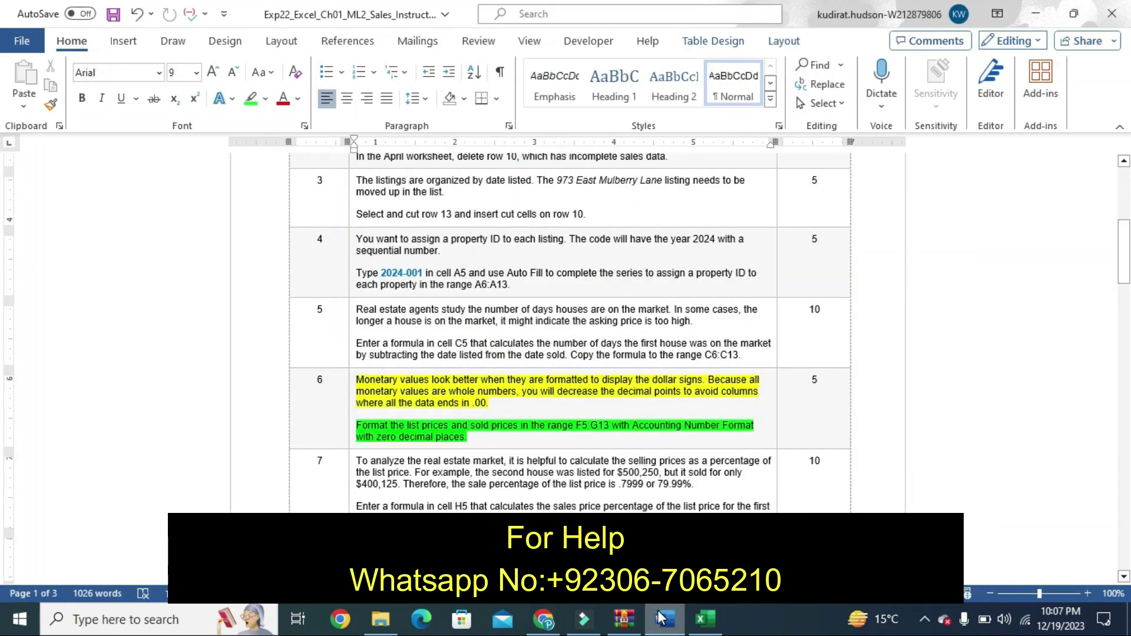
pyautogui.click(706, 619)
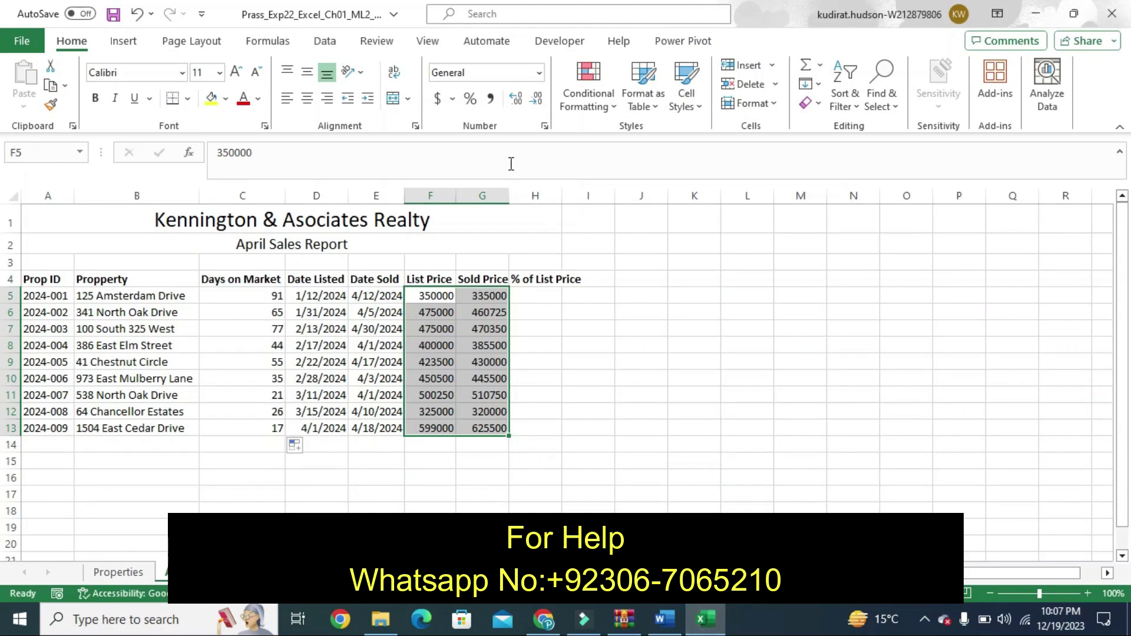
# Format the F5:G13 prices as Accounting with 0 decimals, then undo step 6's highlight in Word.
pyautogui.click(539, 72)
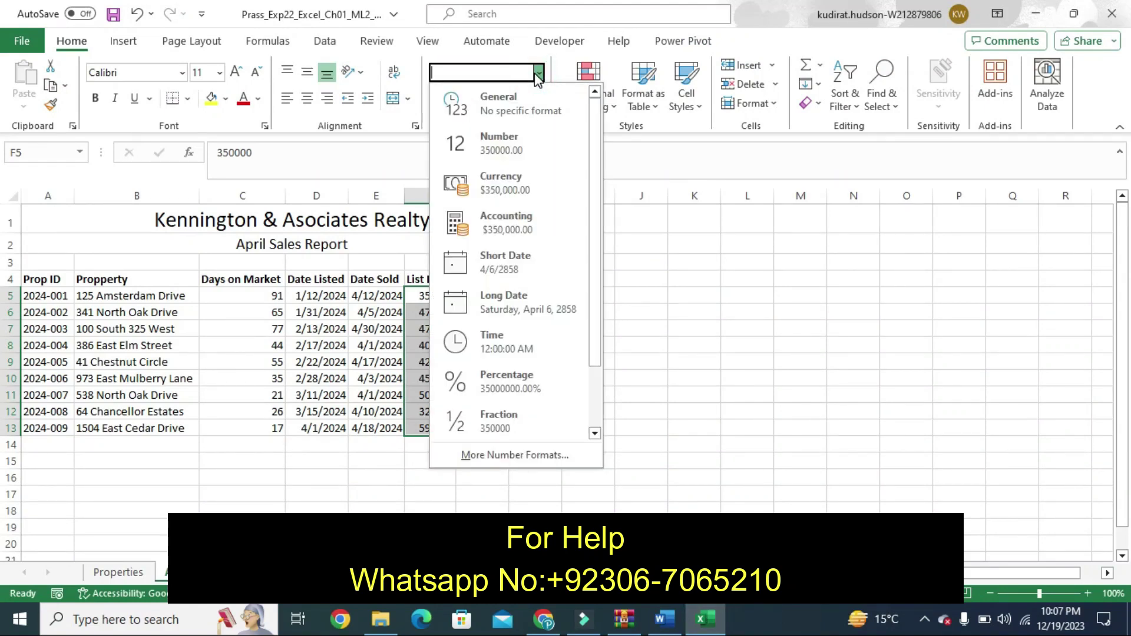
pyautogui.click(501, 215)
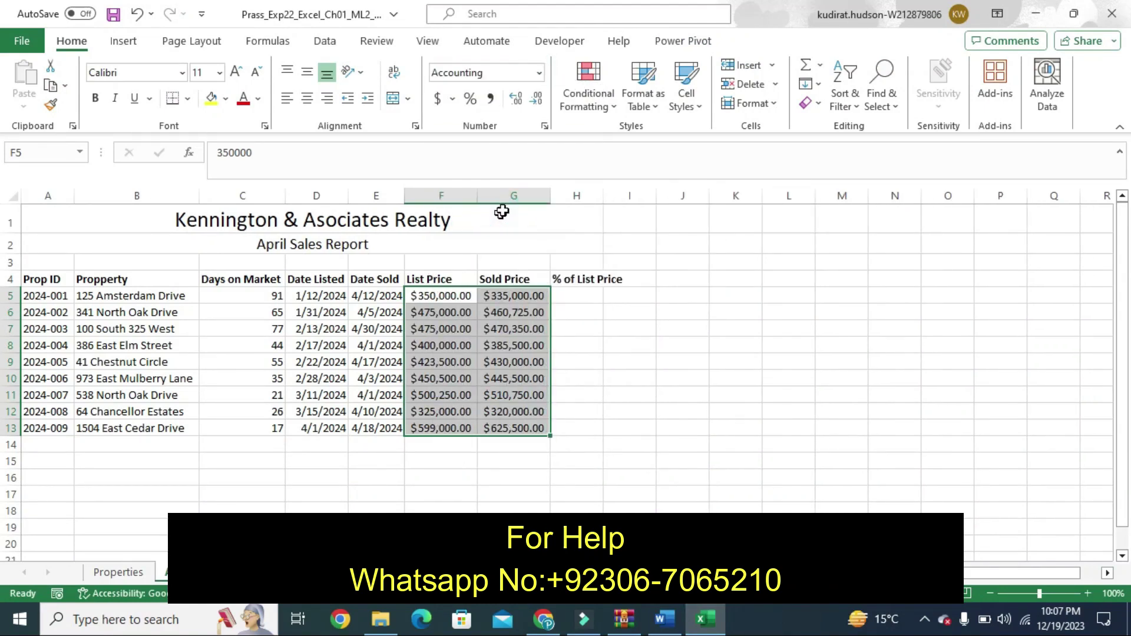
pyautogui.click(537, 100)
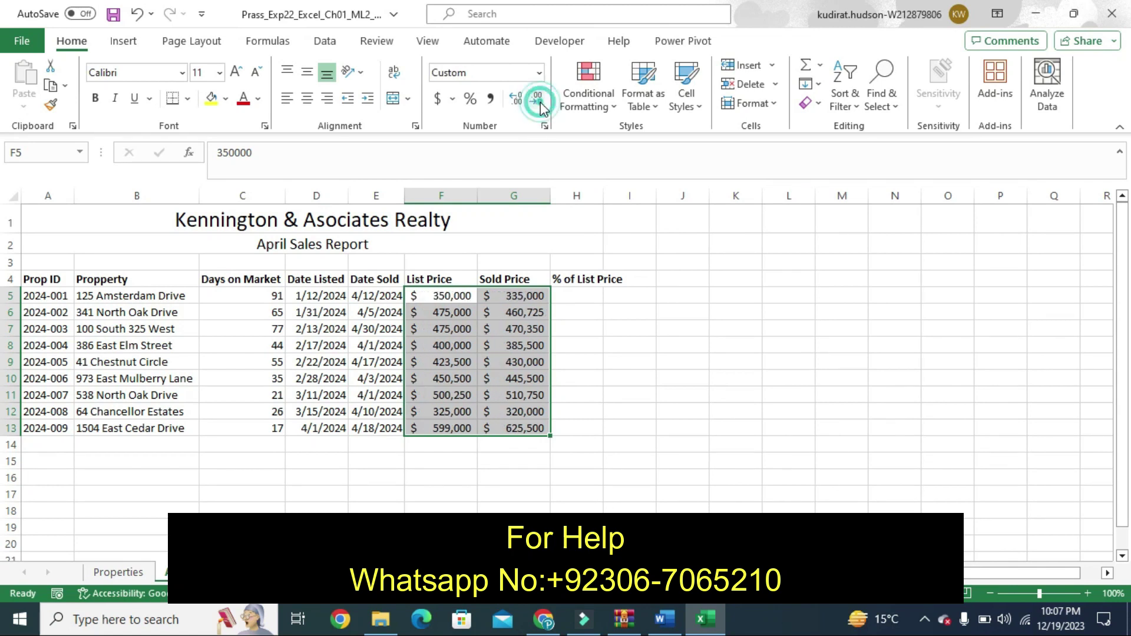
pyautogui.click(545, 126)
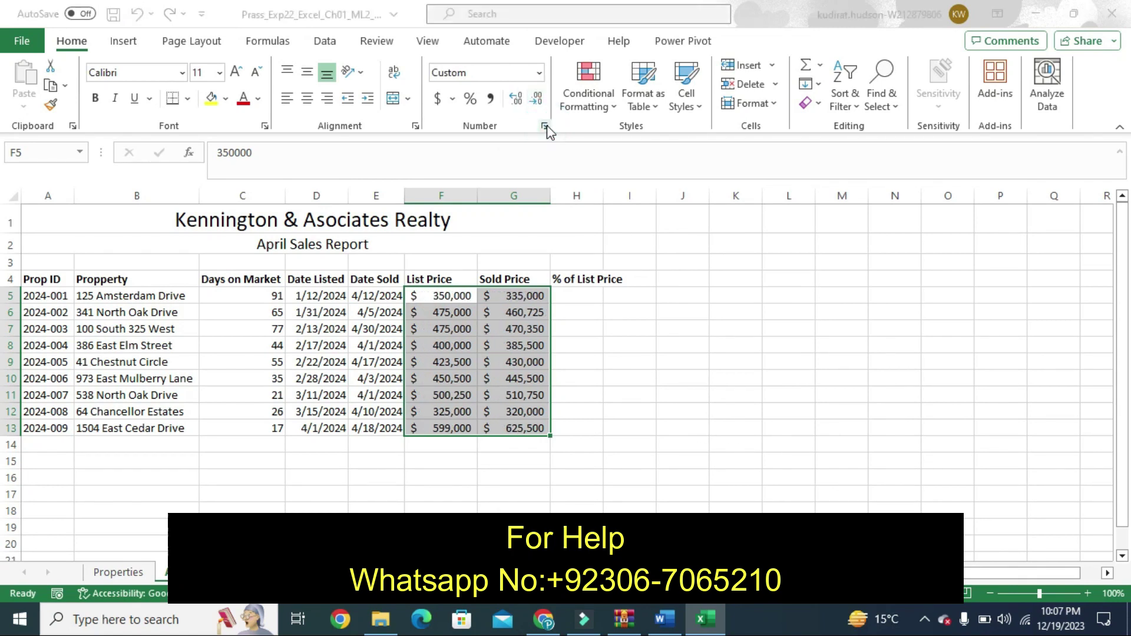
pyautogui.click(523, 250)
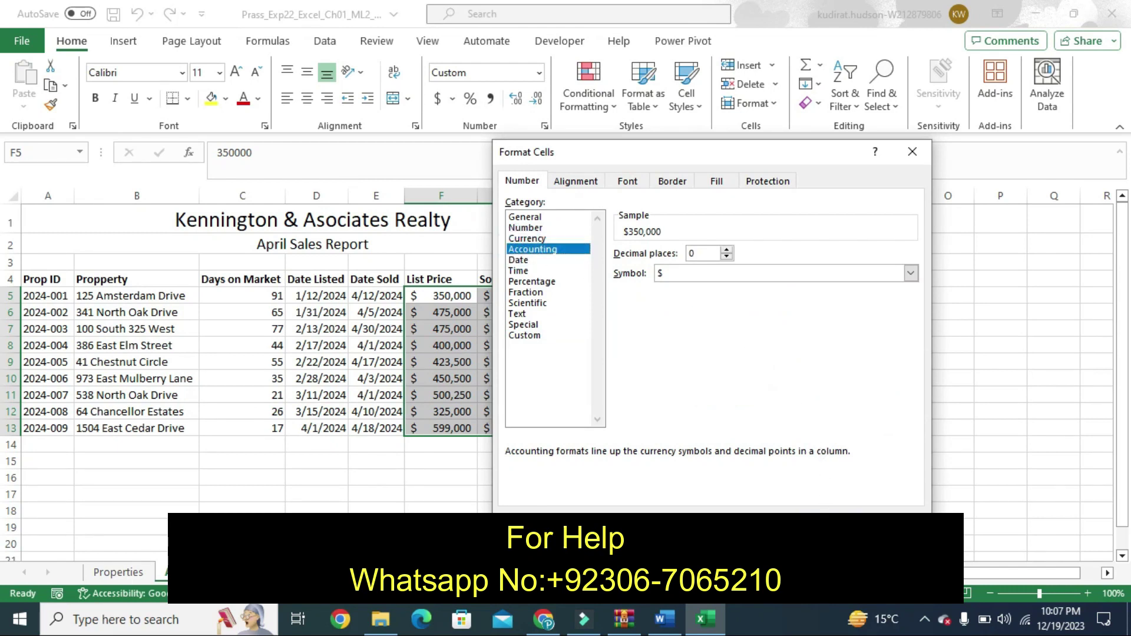
pyautogui.press('Return')
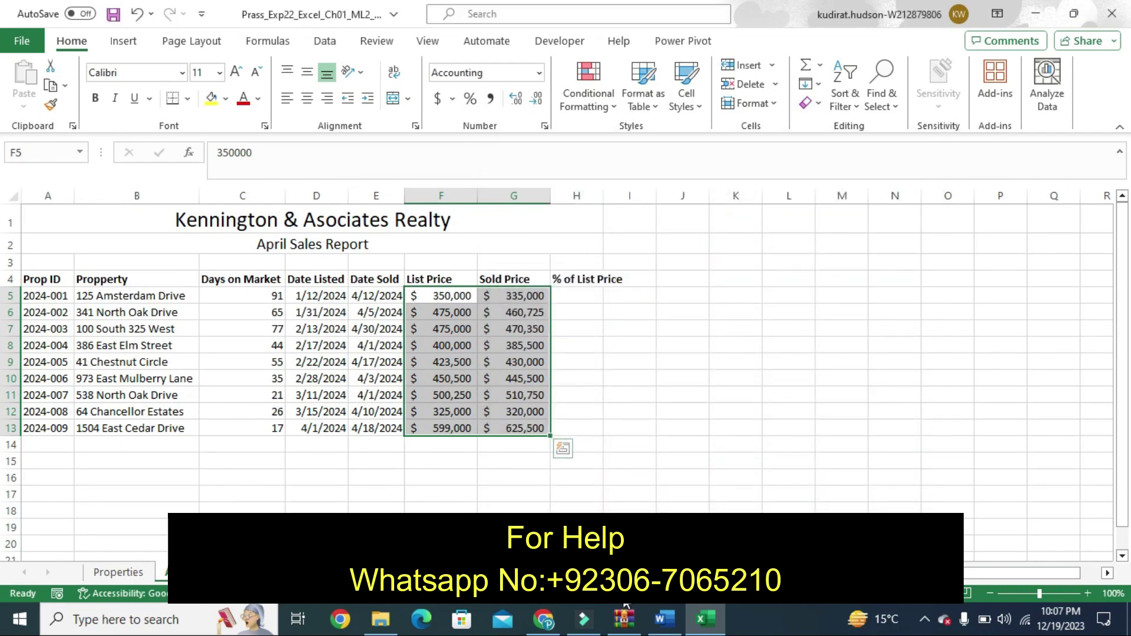
pyautogui.click(664, 618)
pyautogui.hotkey('ctrl', 'z')
pyautogui.hotkey('ctrl', 'z')
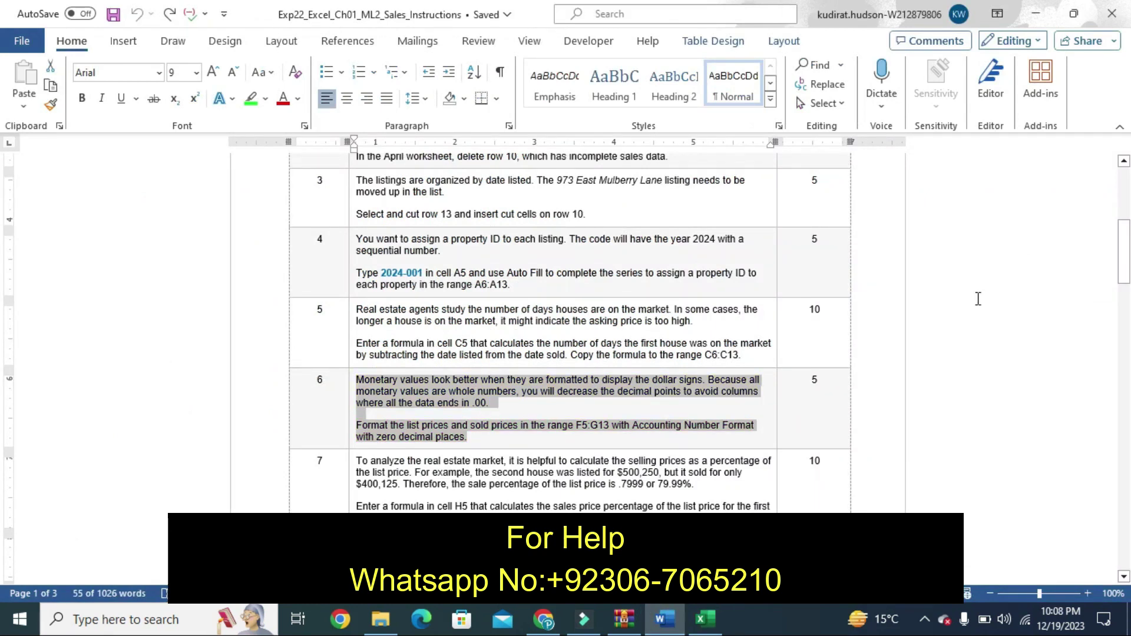
# Set the Exp22_Excel_Ch01_ML2_Sales title to 26 pt and give it a yellow highlight.
pyautogui.moveTo(1125, 281); pyautogui.dragTo(3, 227)
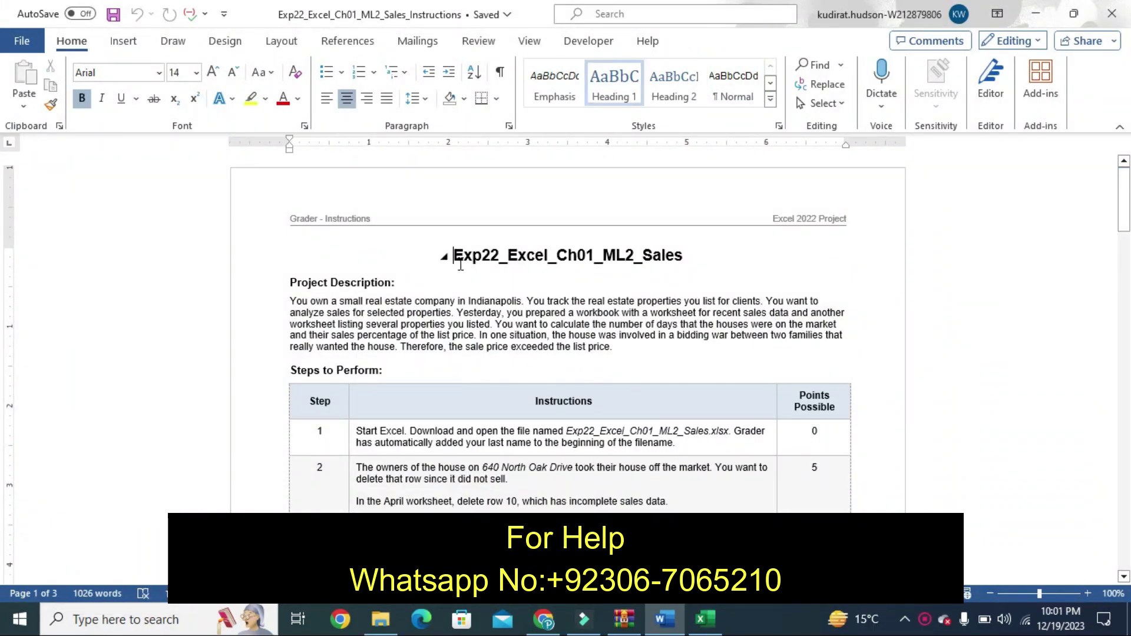
pyautogui.moveTo(452, 255)
pyautogui.mouseDown()
pyautogui.moveTo(559, 266)
pyautogui.moveTo(663, 259)
pyautogui.mouseUp()
pyautogui.click(710, 207)
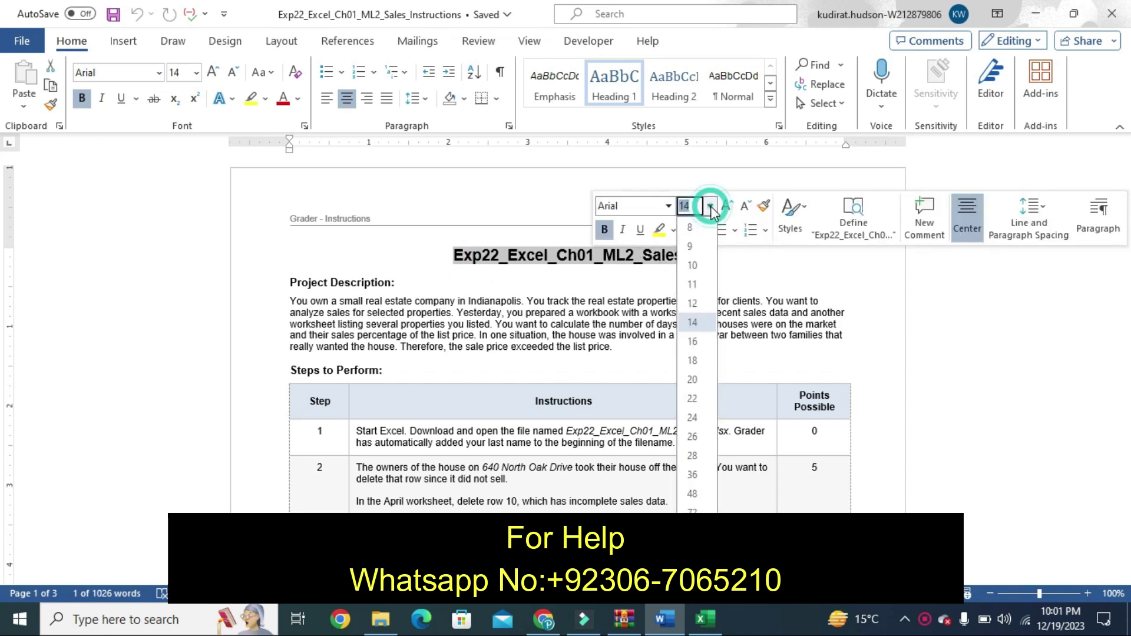
pyautogui.click(697, 438)
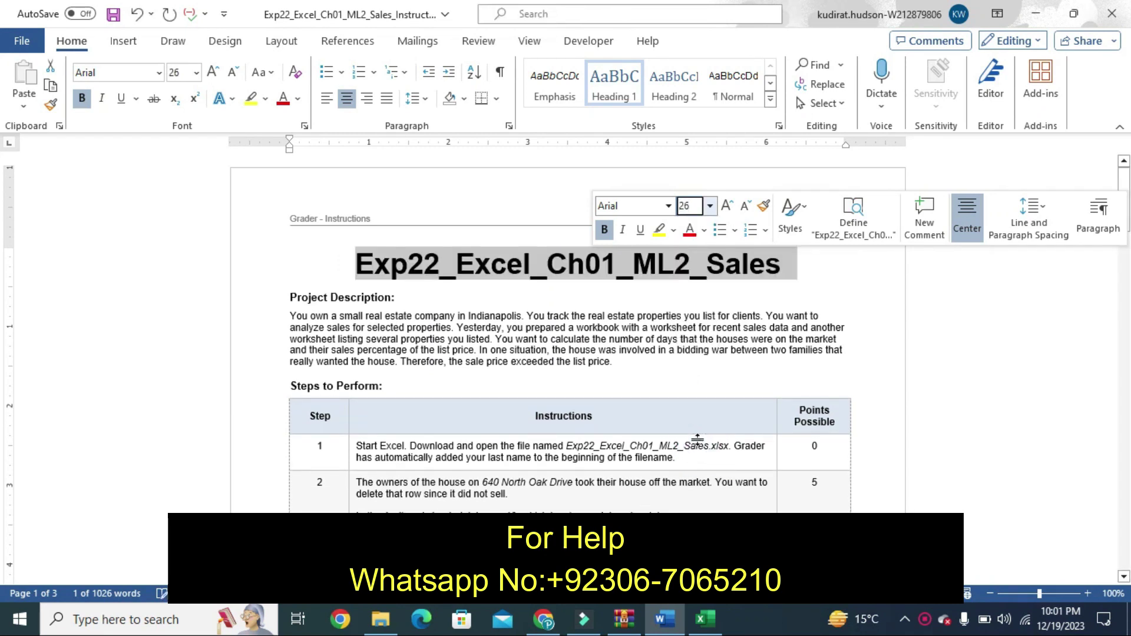
pyautogui.click(663, 234)
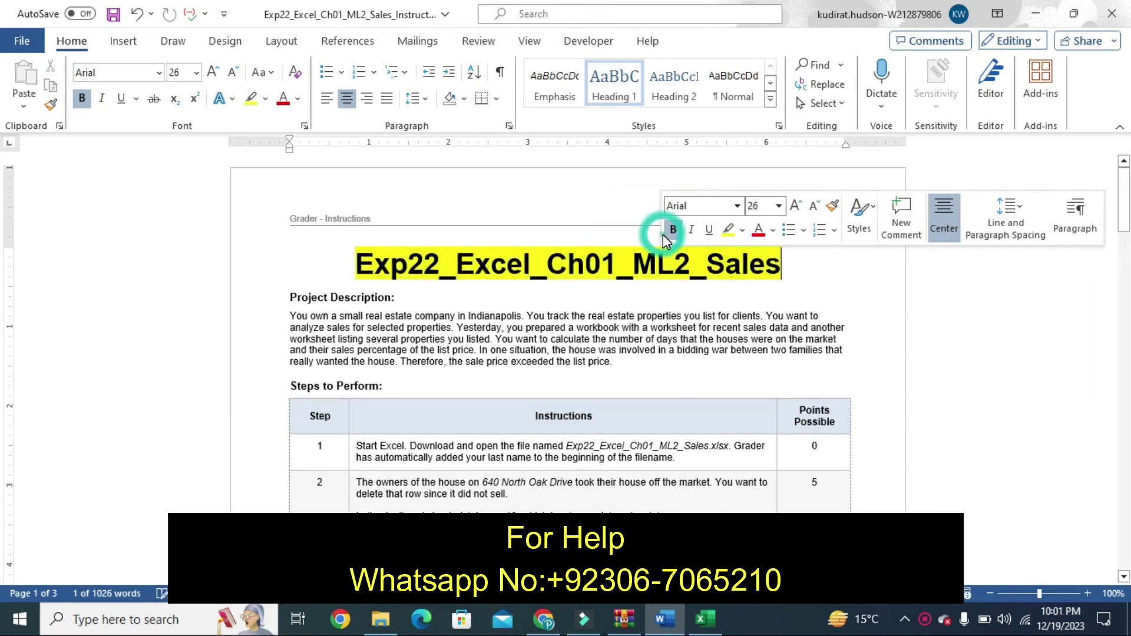
pyautogui.click(668, 293)
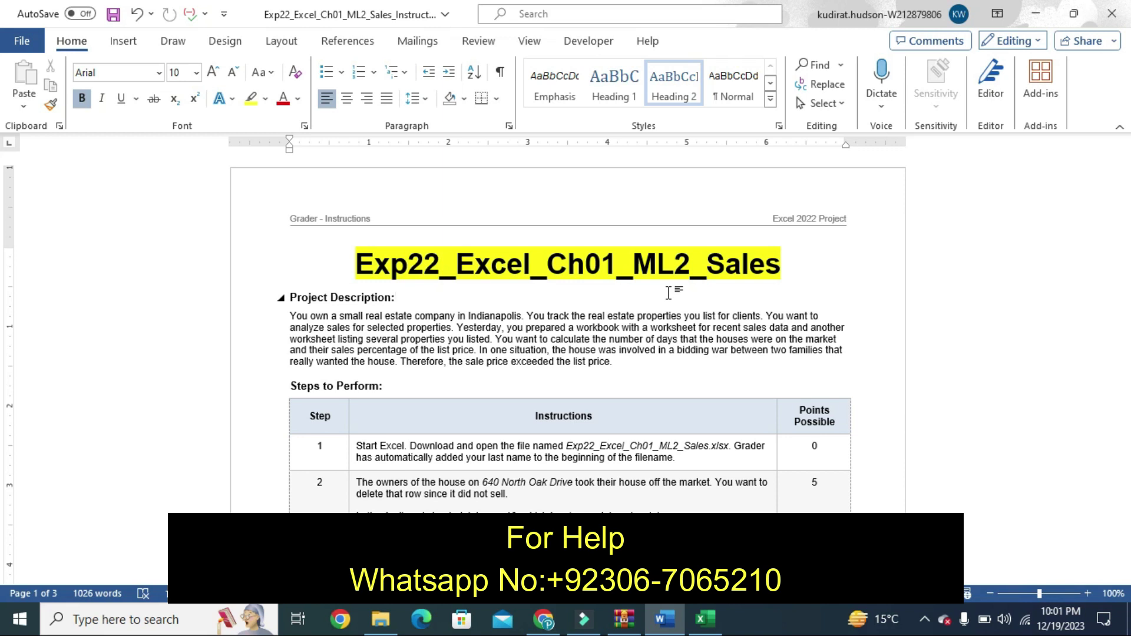
# Revert the title to plain 14 pt text and highlight step 1's instruction text yellow.
pyautogui.tripleClick(669, 293)
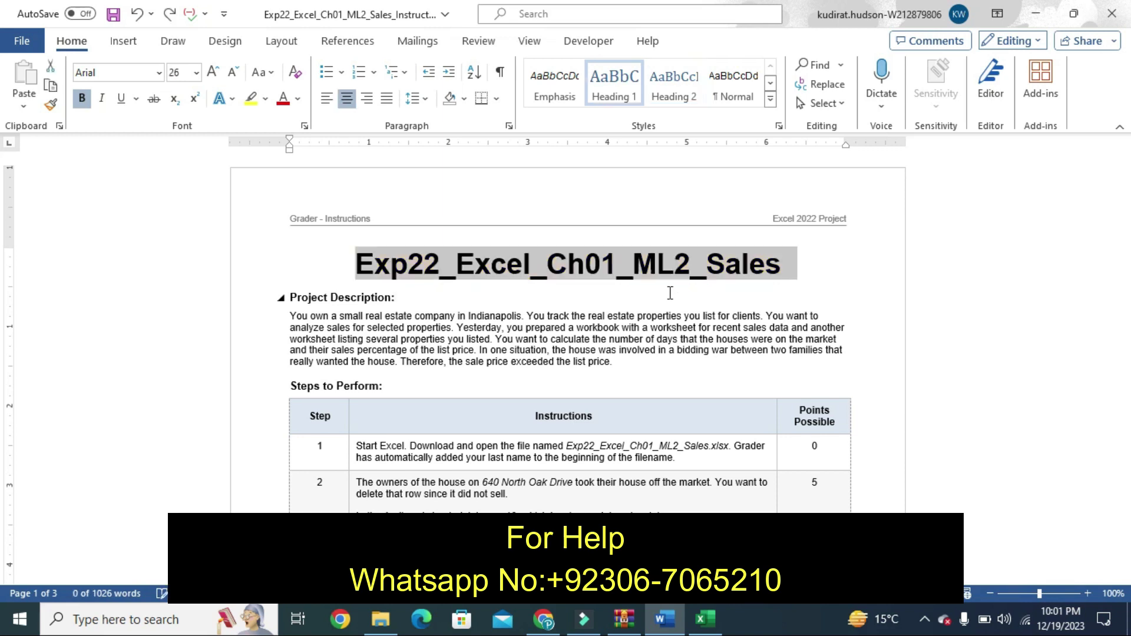
pyautogui.hotkey('ctrl', 'z')
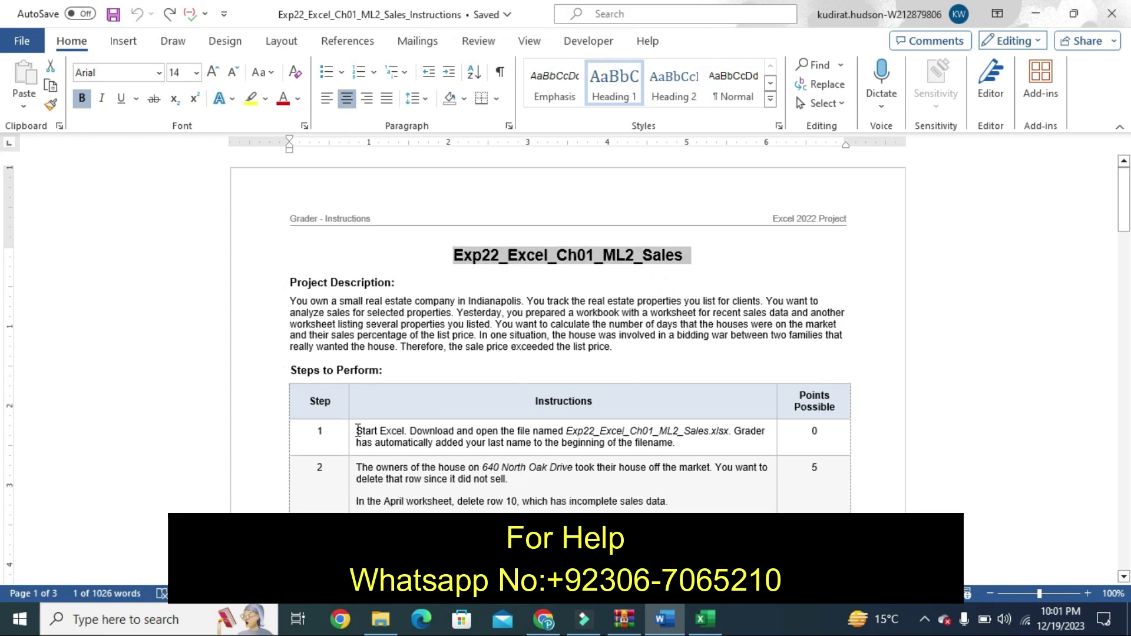
pyautogui.moveTo(358, 431); pyautogui.dragTo(580, 441)
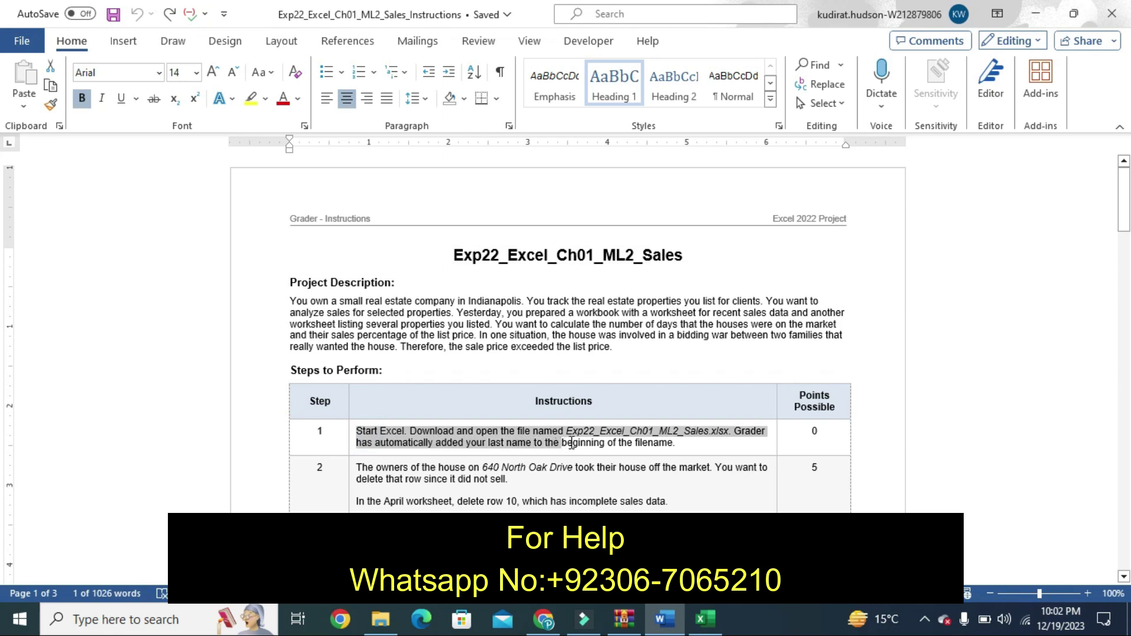
pyautogui.moveTo(579, 441); pyautogui.dragTo(682, 441)
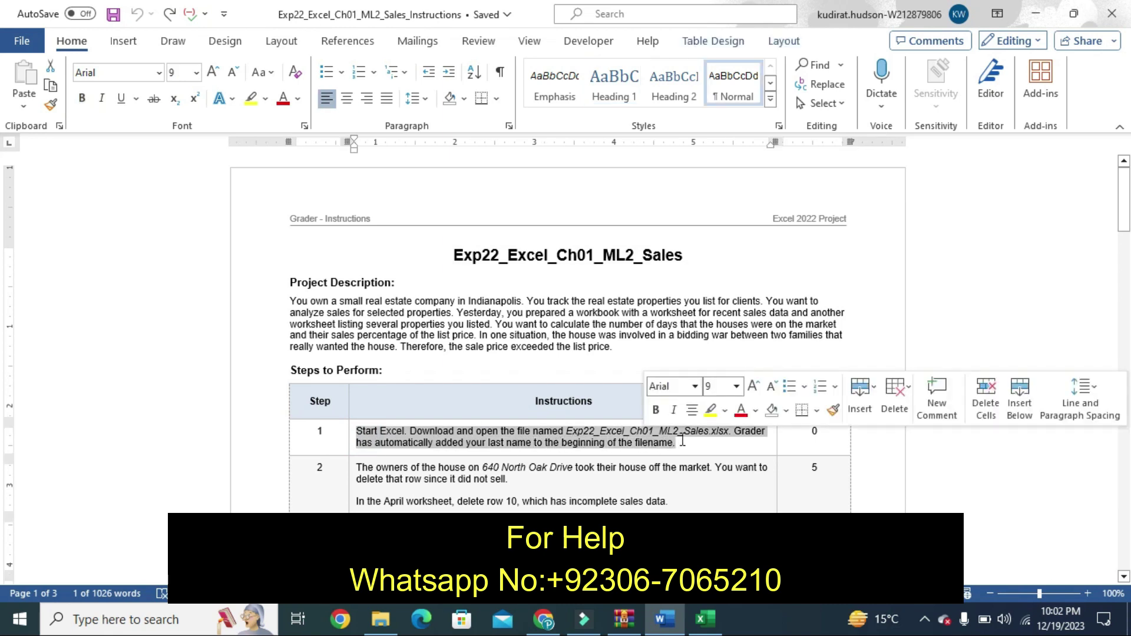
pyautogui.click(712, 410)
pyautogui.click(710, 441)
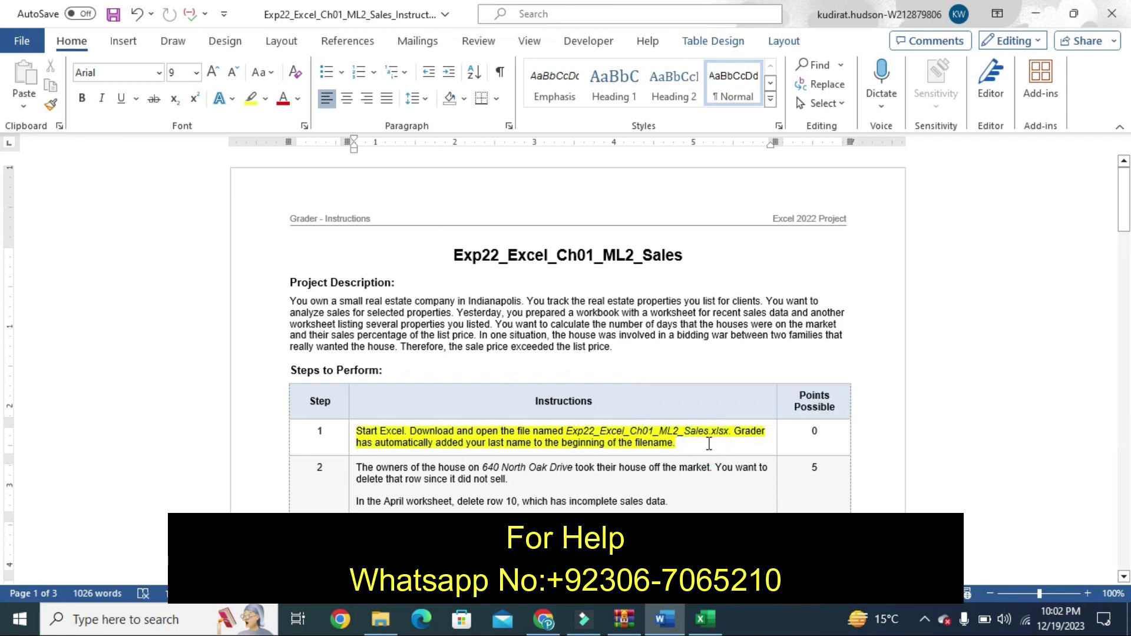
# Glance at the sales workbook in Excel, then return to the Word instructions.
pyautogui.click(705, 618)
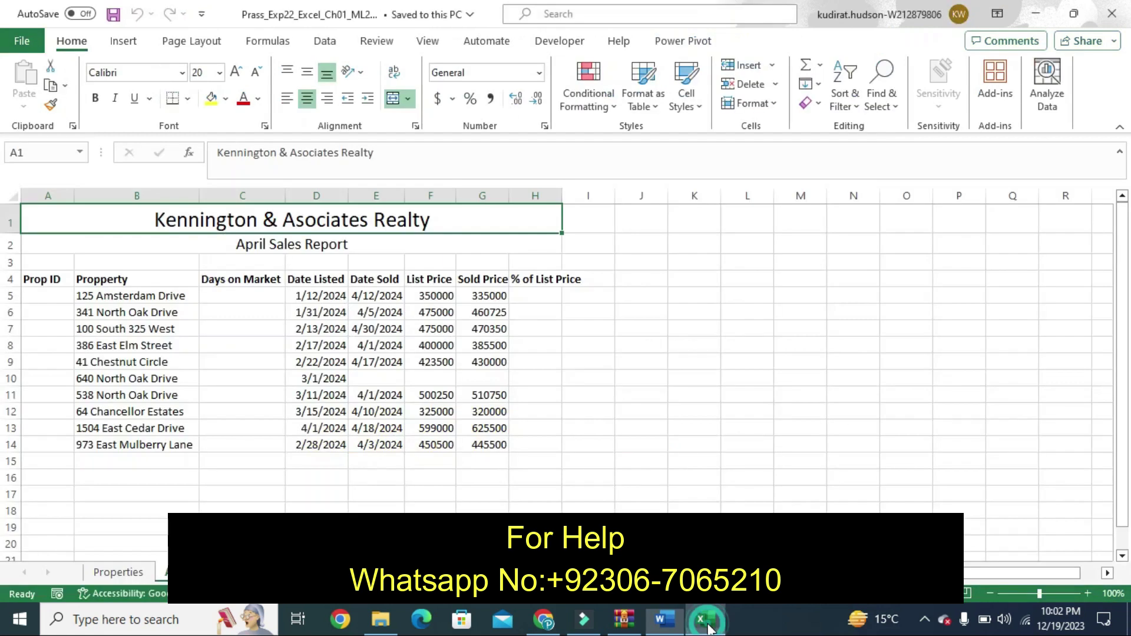
pyautogui.click(612, 383)
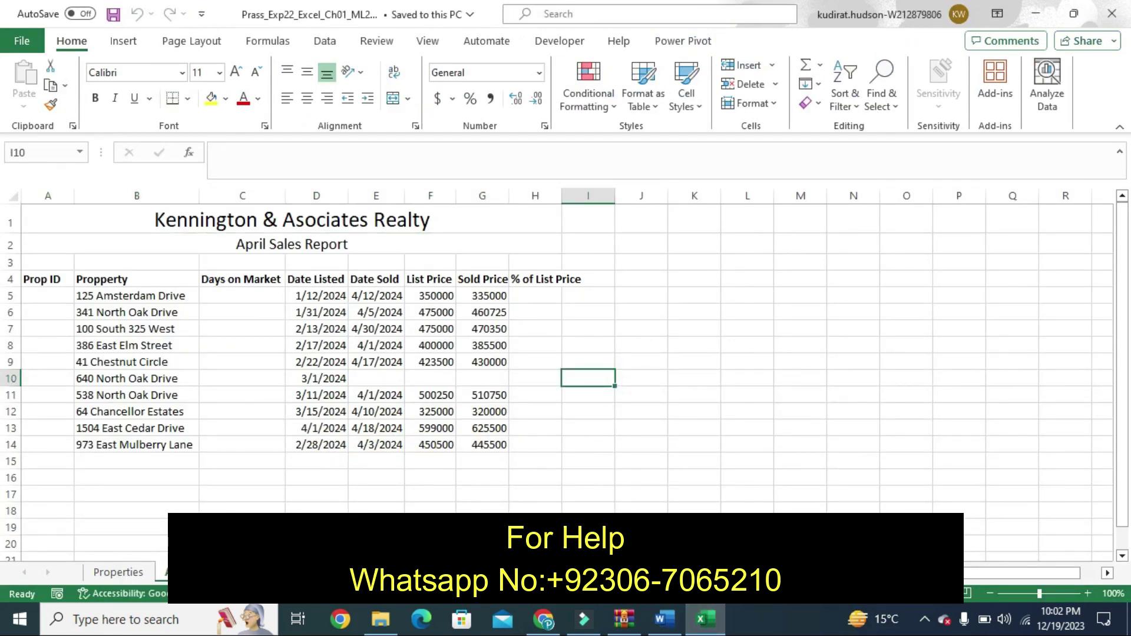
pyautogui.click(664, 618)
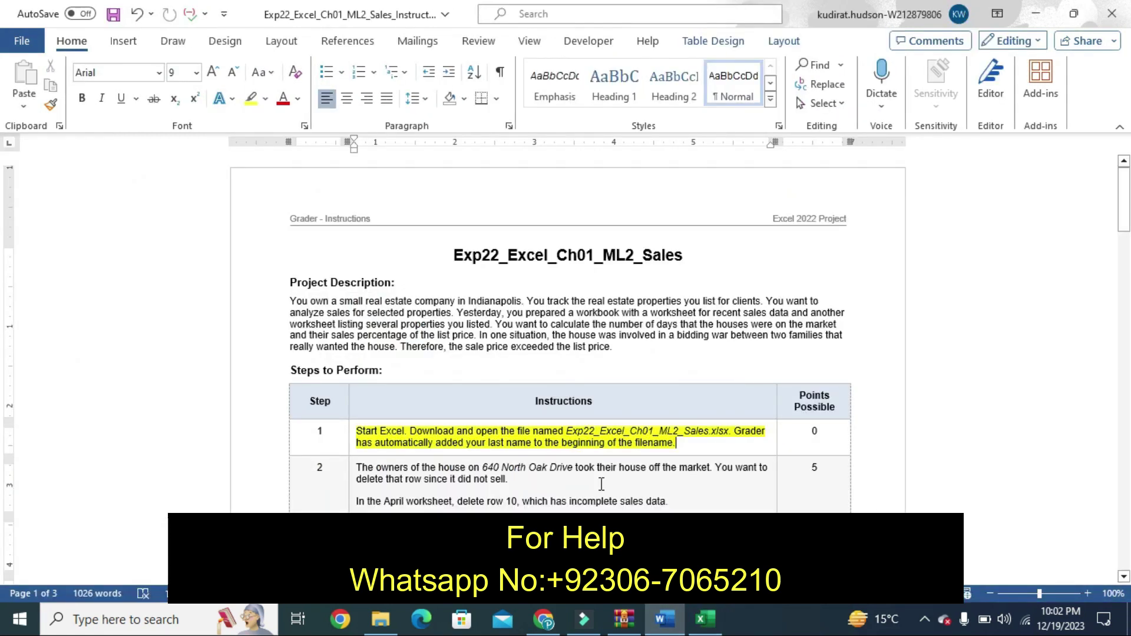
# Remove step 1's highlight and highlight Step 2's April-worksheet line bright green.
pyautogui.hotkey('ctrl', 'z')
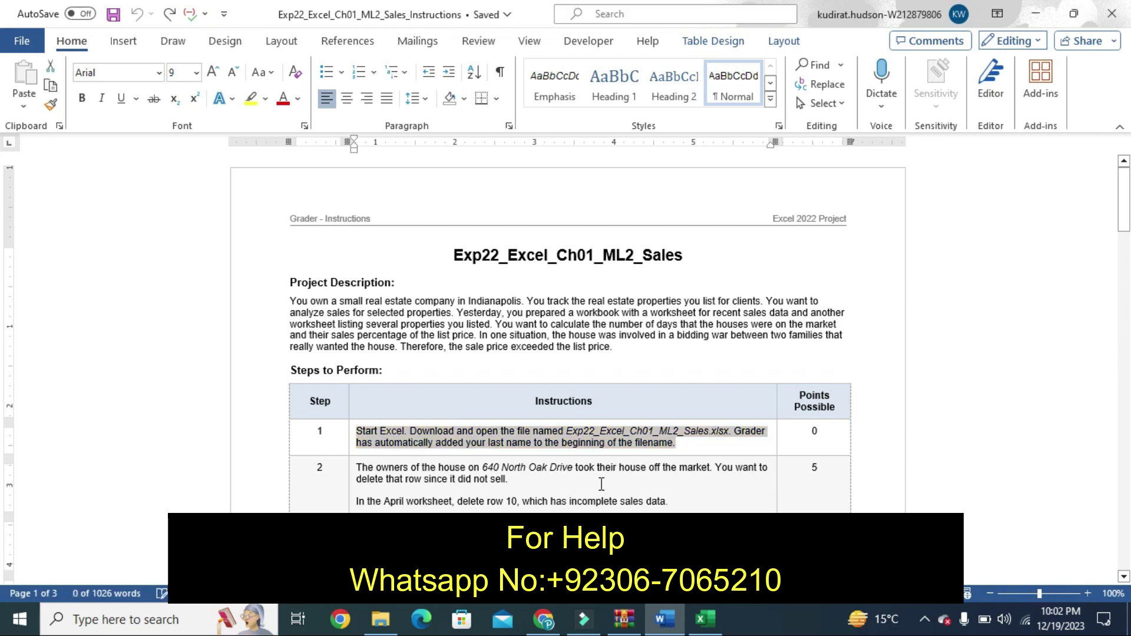
pyautogui.click(352, 499)
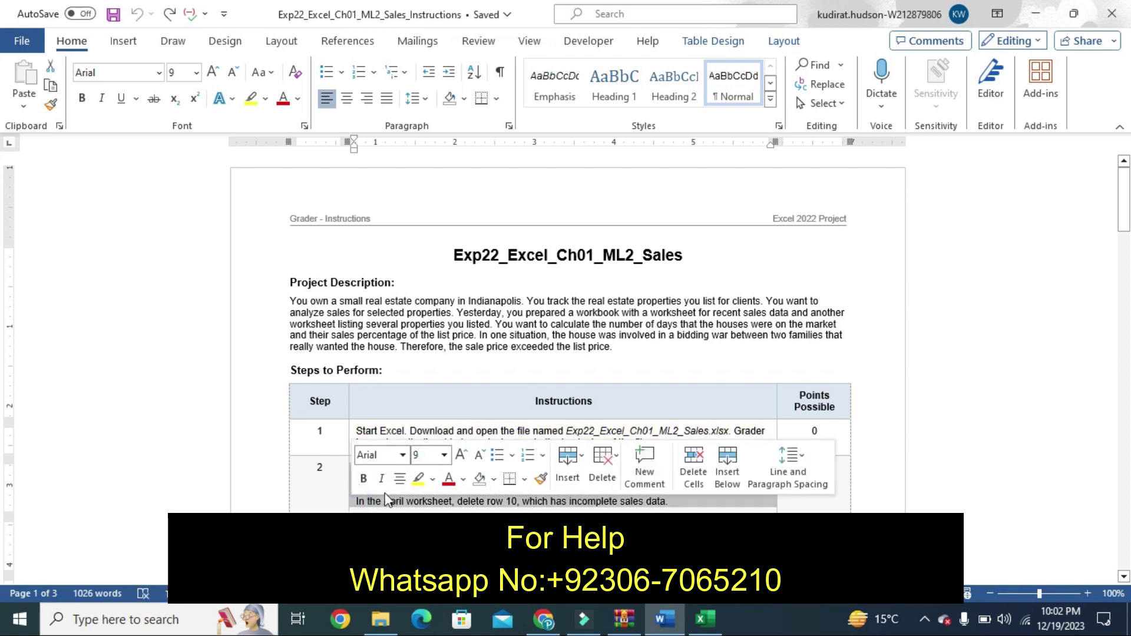
pyautogui.click(419, 482)
pyautogui.click(341, 479)
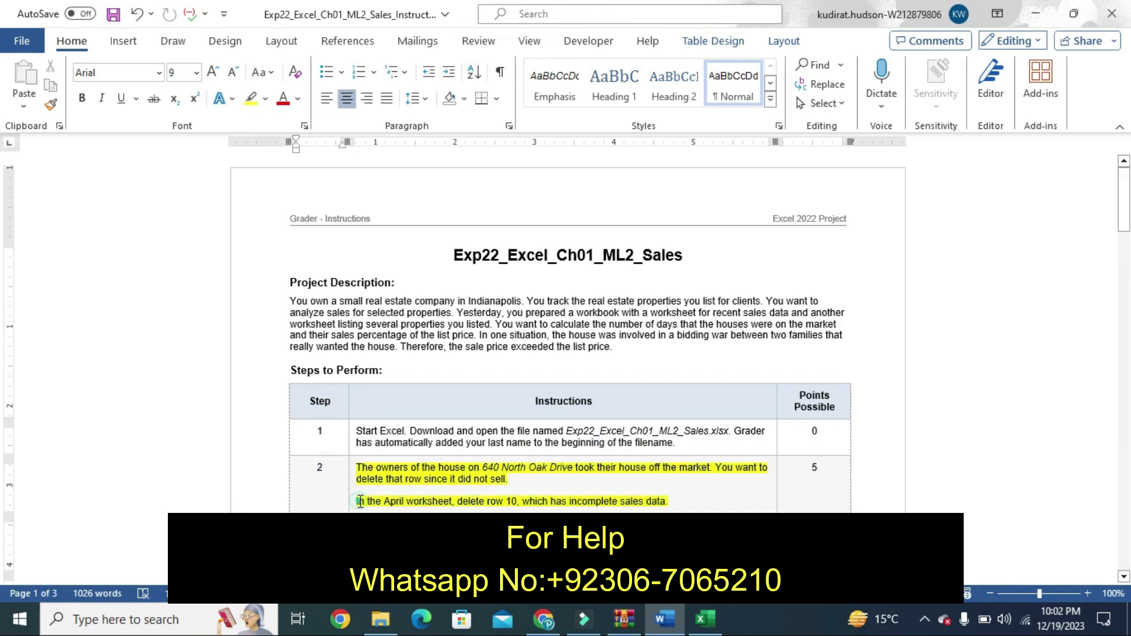
pyautogui.moveTo(360, 501); pyautogui.dragTo(617, 500)
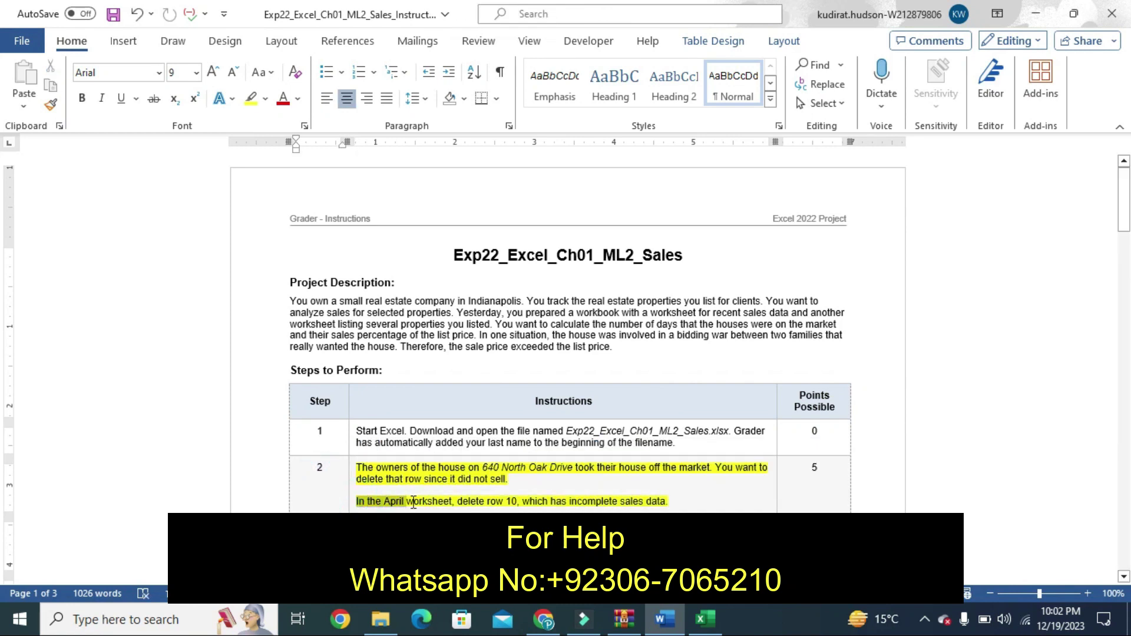
pyautogui.click(620, 500)
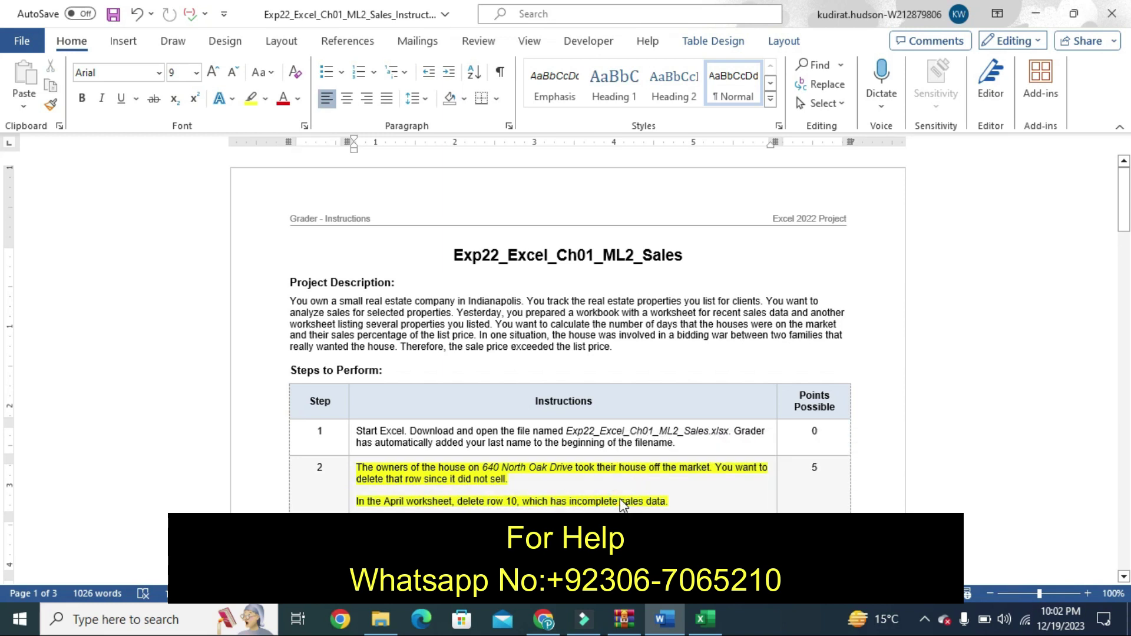
pyautogui.moveTo(359, 501); pyautogui.dragTo(575, 501)
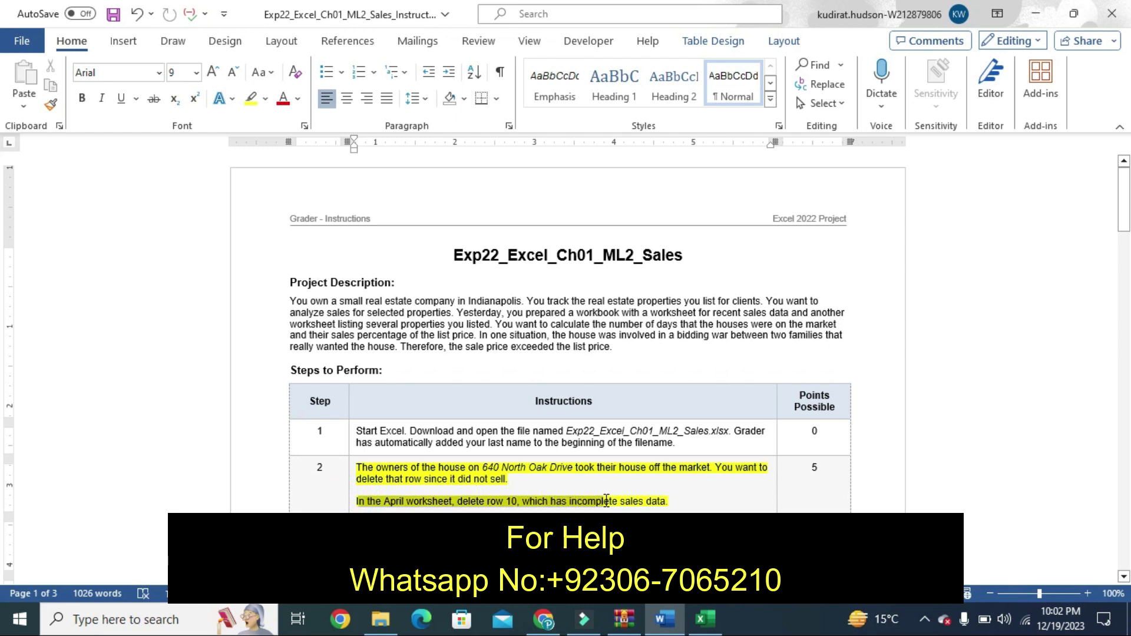
pyautogui.moveTo(575, 501); pyautogui.dragTo(670, 500)
pyautogui.click(725, 468)
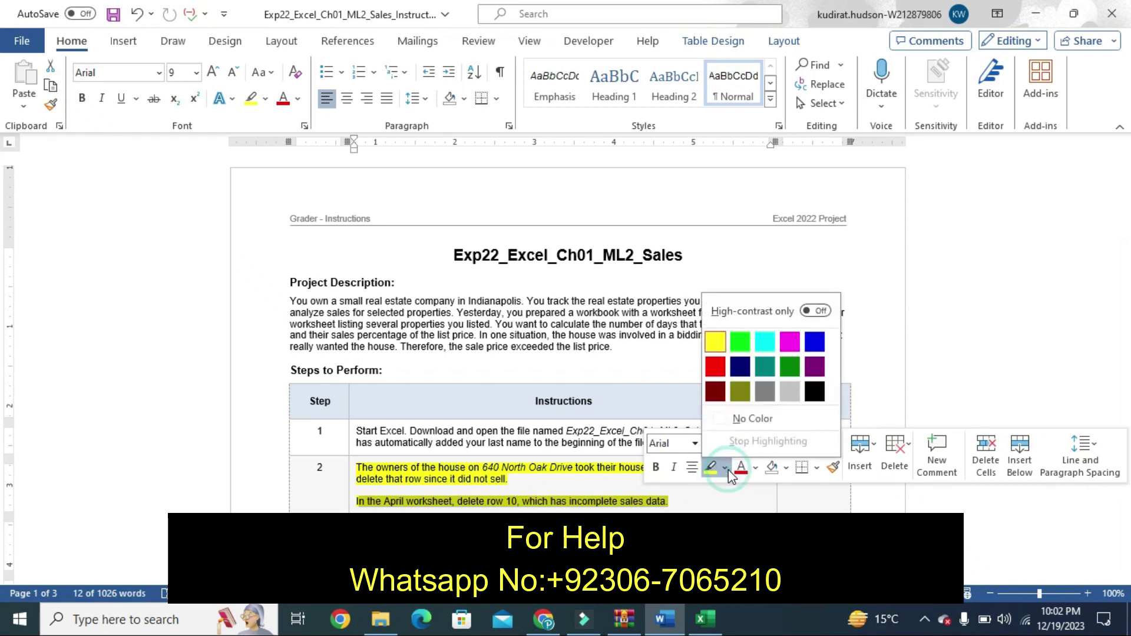
pyautogui.click(742, 338)
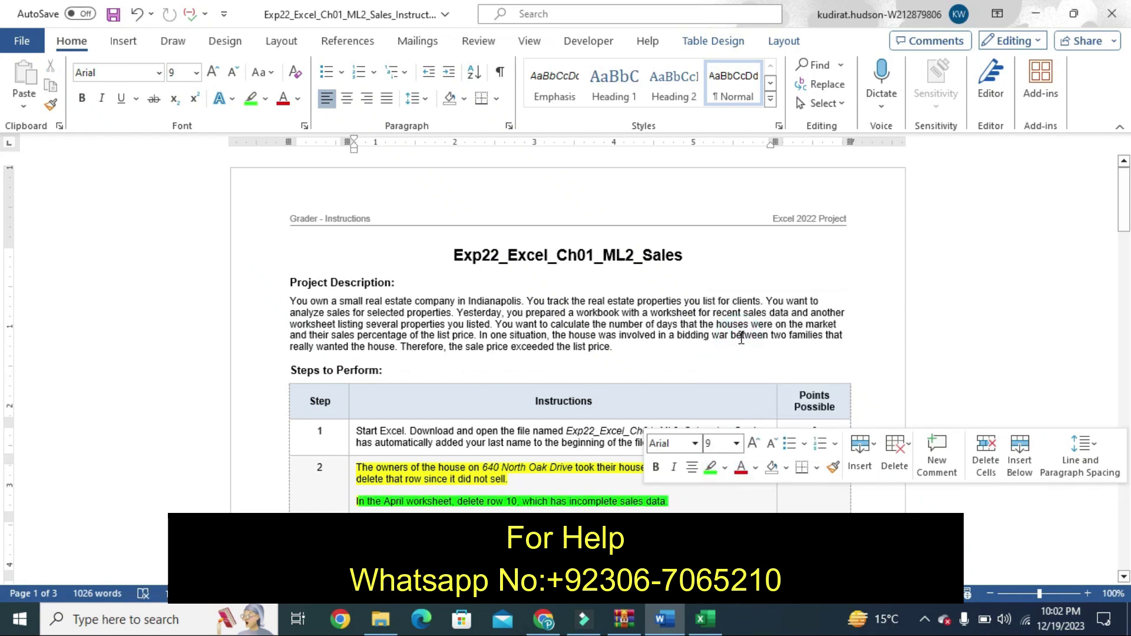
pyautogui.click(741, 339)
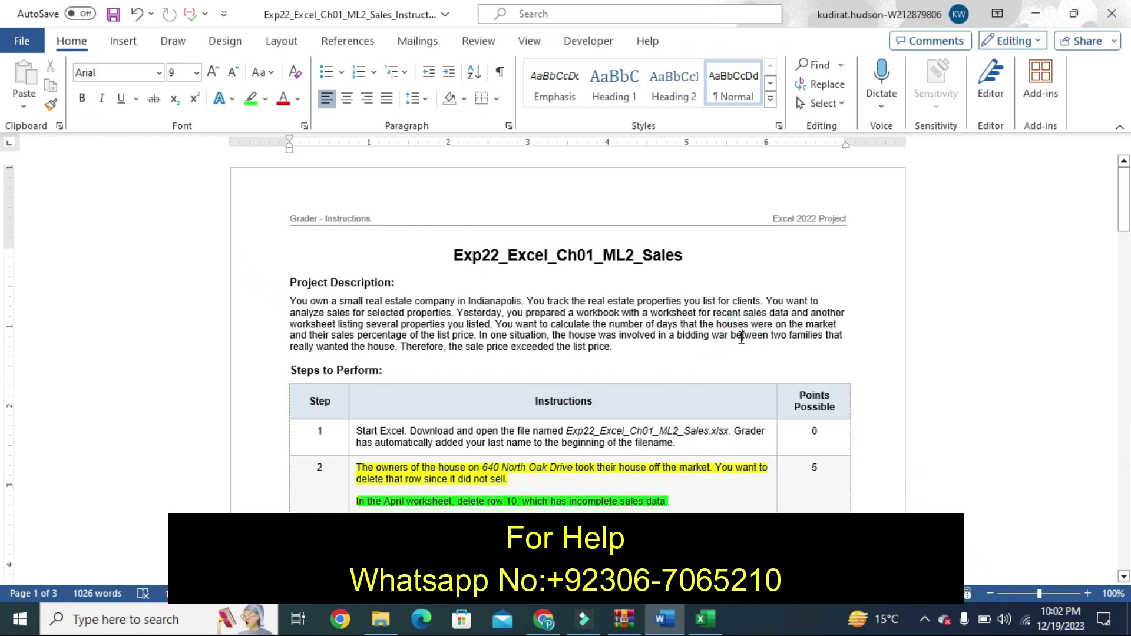
pyautogui.click(713, 627)
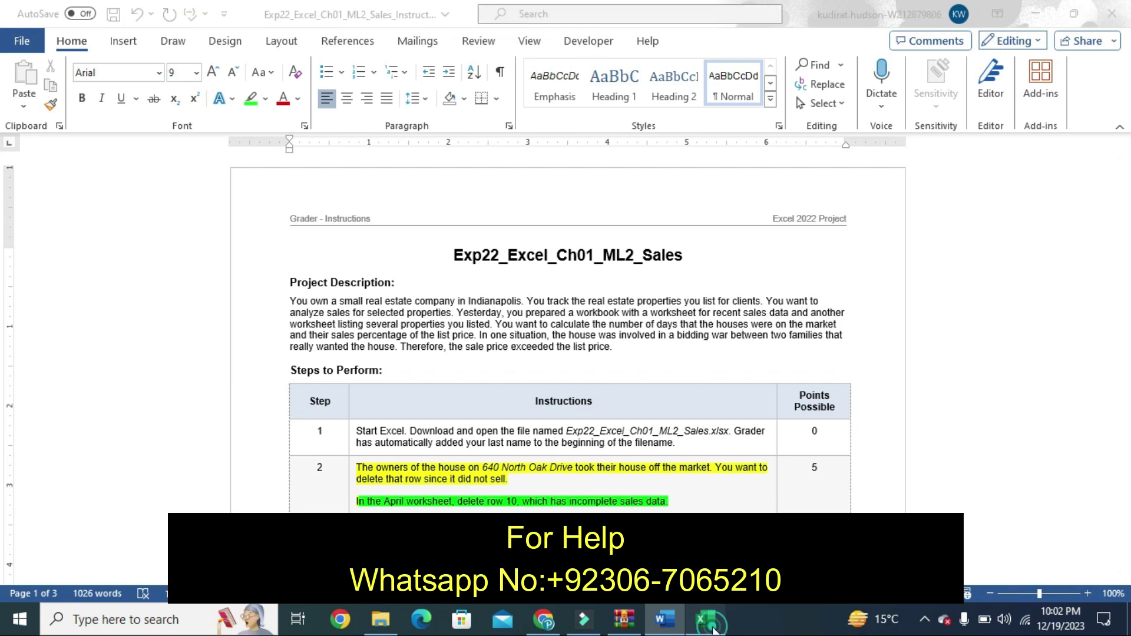
pyautogui.click(7, 379)
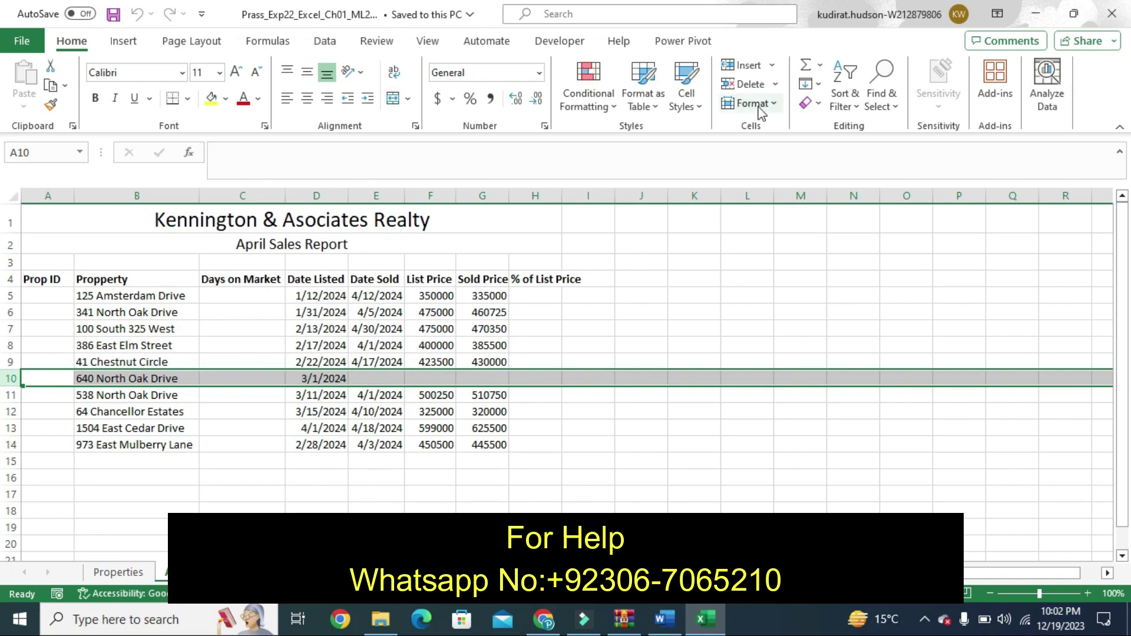
pyautogui.click(747, 85)
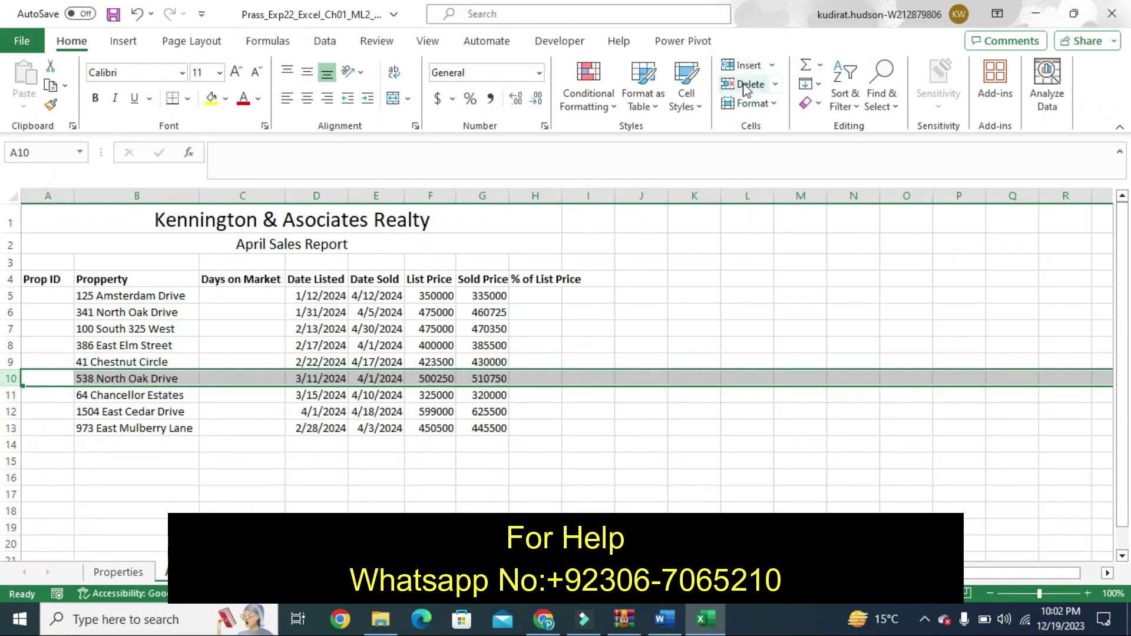
# Clear the Step 2 selection and highlight Step 3's instructions yellow.
pyautogui.click(667, 619)
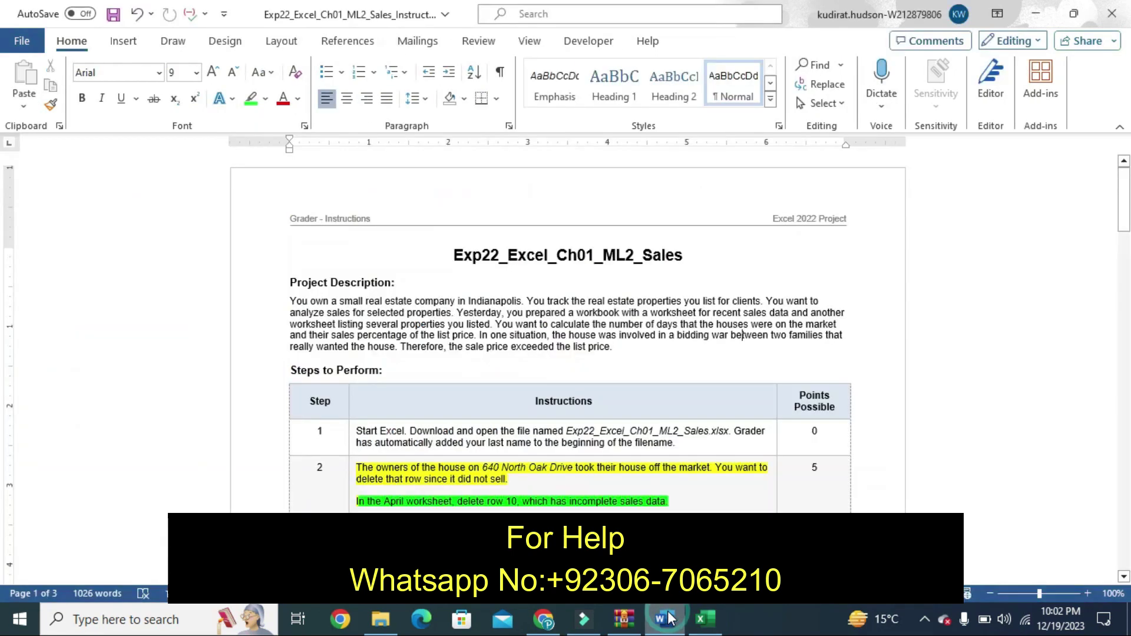
pyautogui.click(352, 477)
pyautogui.click(507, 489)
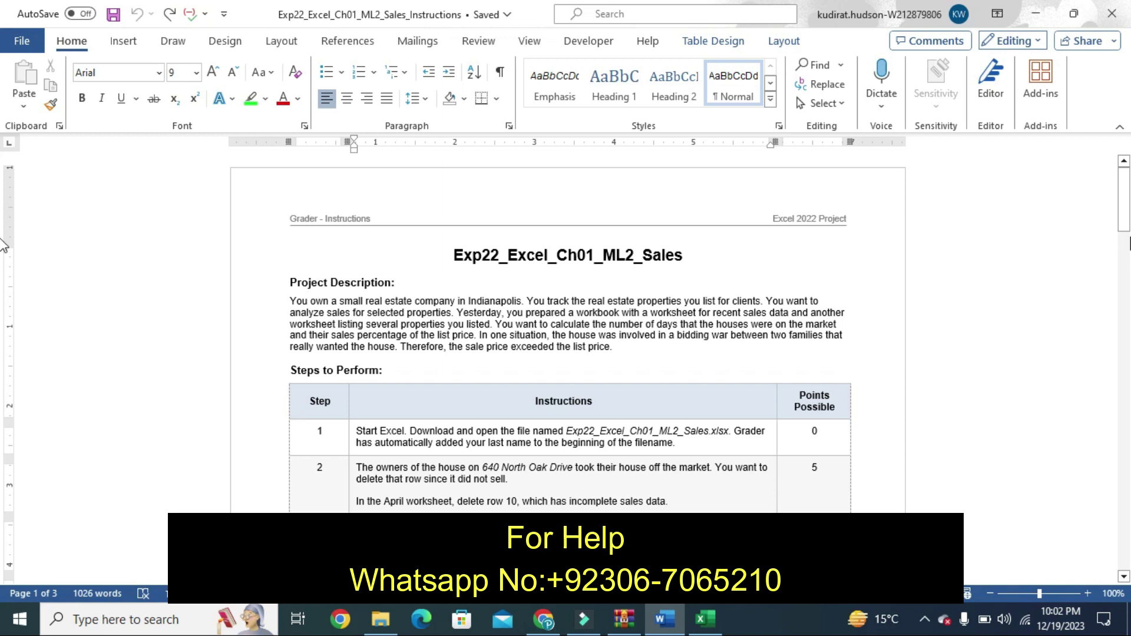
pyautogui.moveTo(1126, 221); pyautogui.dragTo(1126, 244)
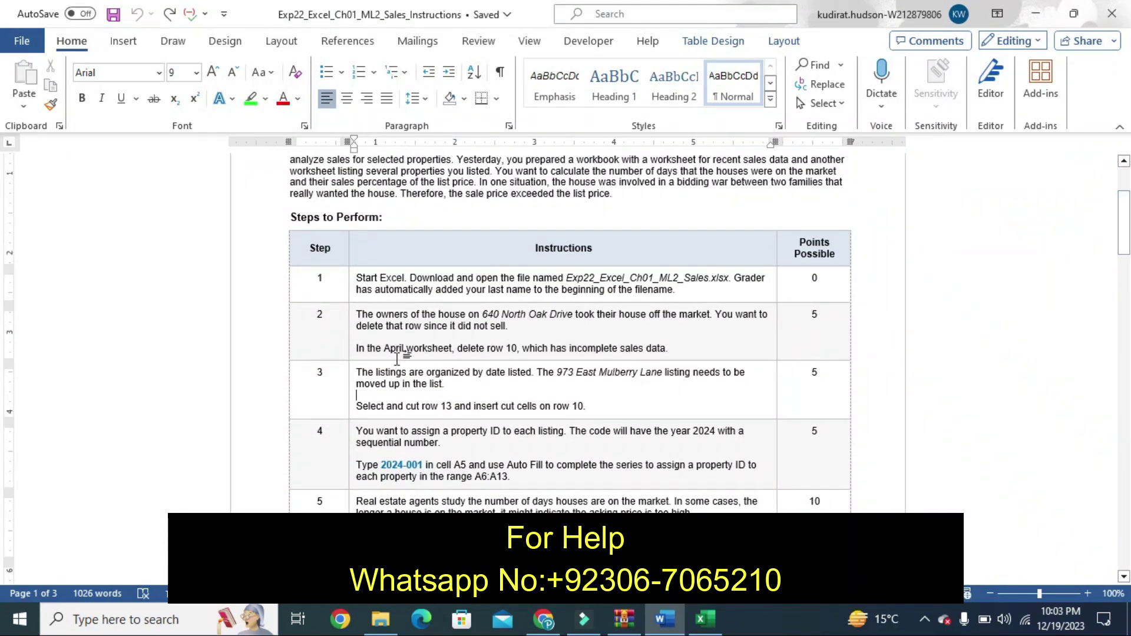
pyautogui.click(363, 396)
pyautogui.click(350, 411)
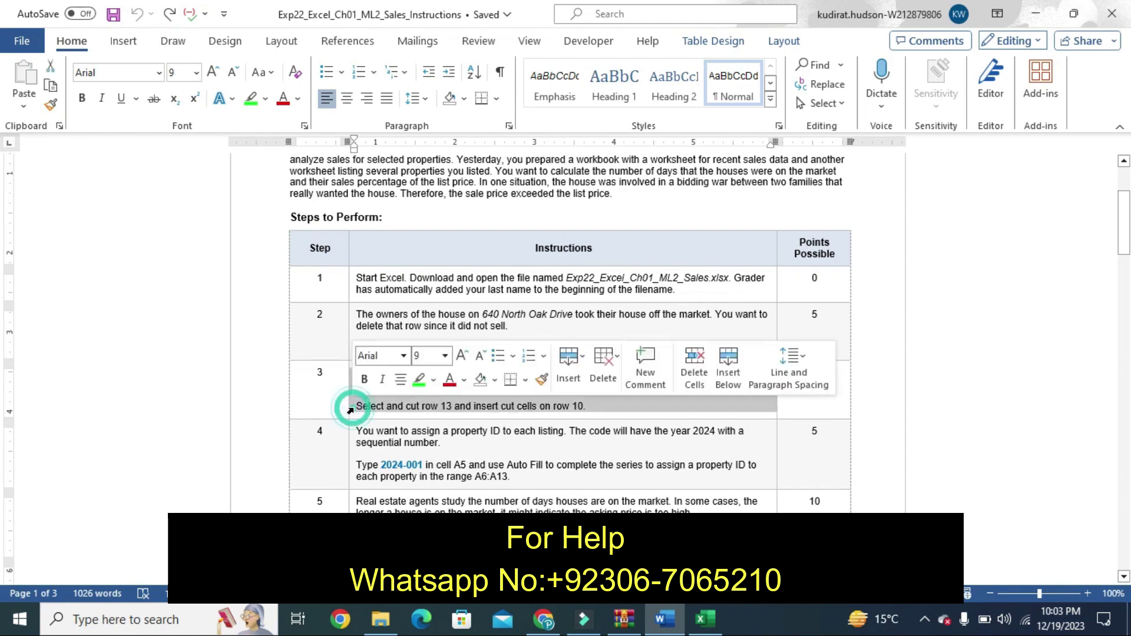
pyautogui.click(436, 387)
pyautogui.click(421, 436)
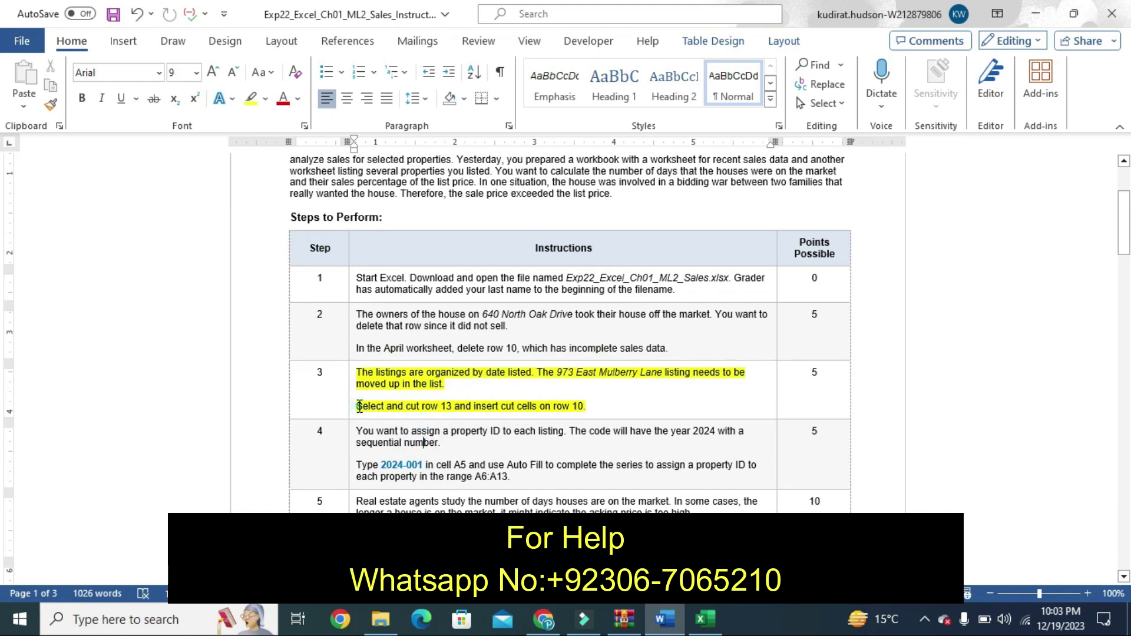
# Highlight the 'Select and cut row 13' line bright green.
pyautogui.moveTo(358, 406); pyautogui.dragTo(591, 411)
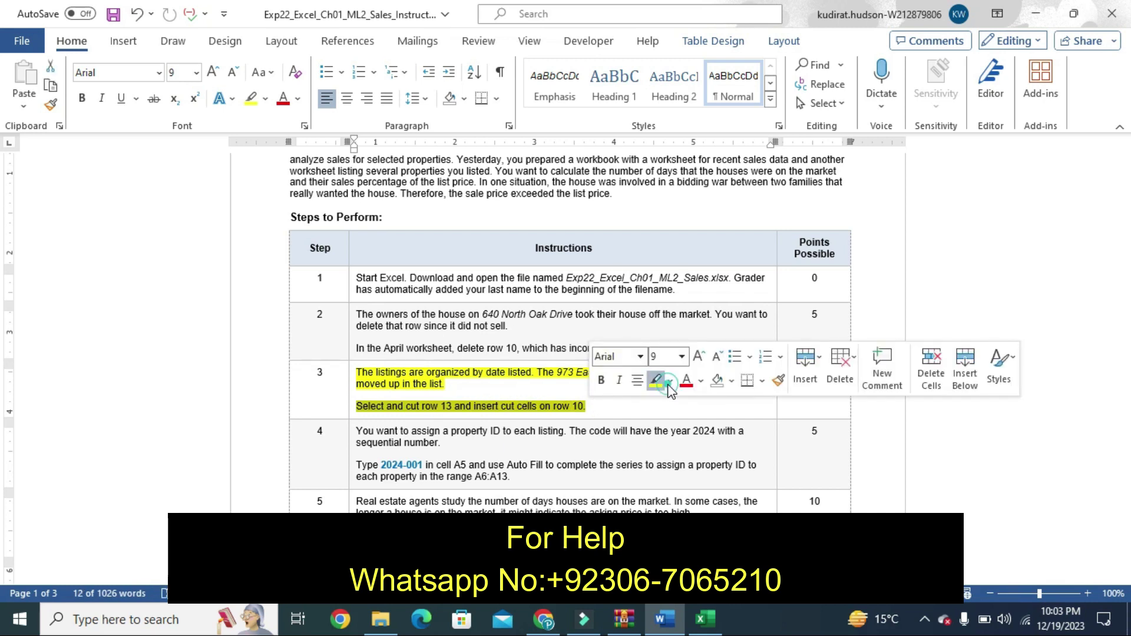
pyautogui.click(670, 381)
pyautogui.click(686, 440)
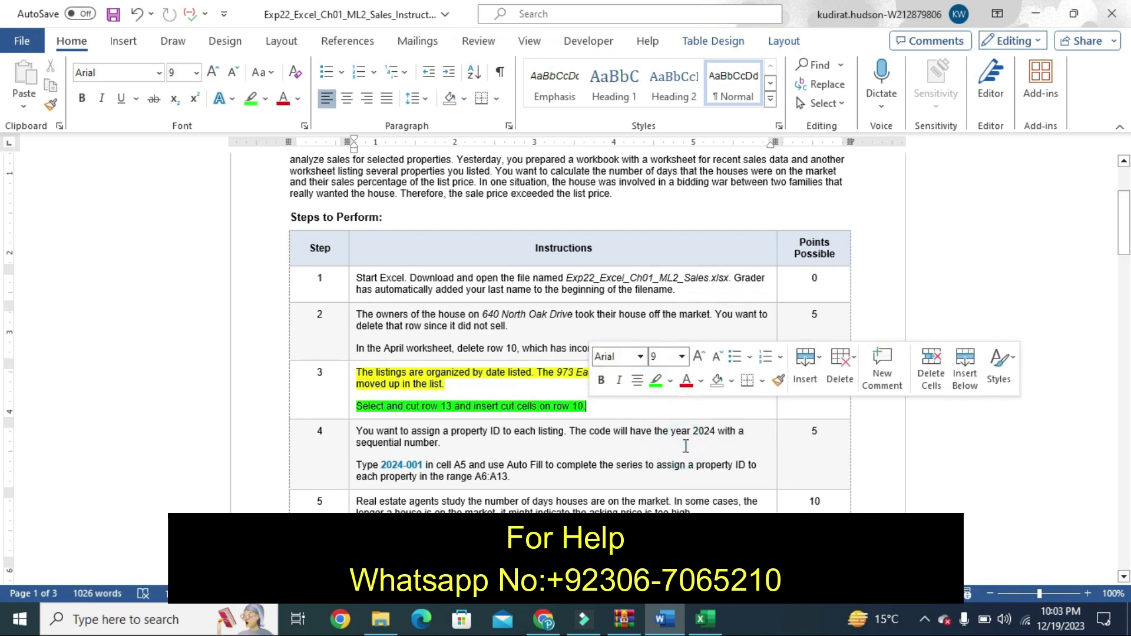
pyautogui.click(686, 447)
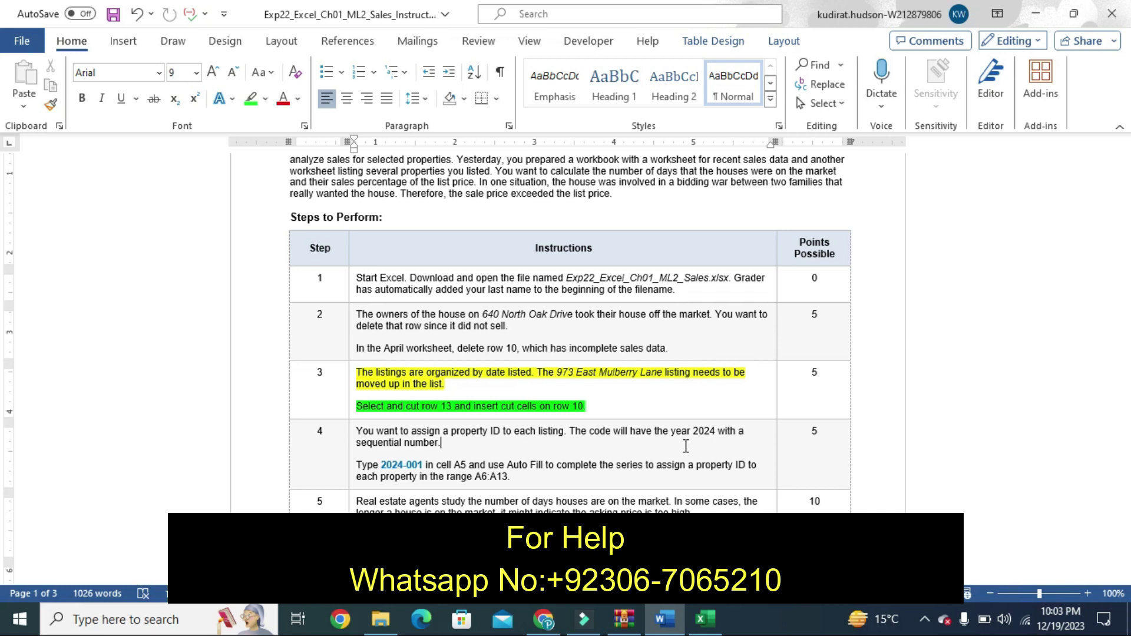
pyautogui.click(706, 618)
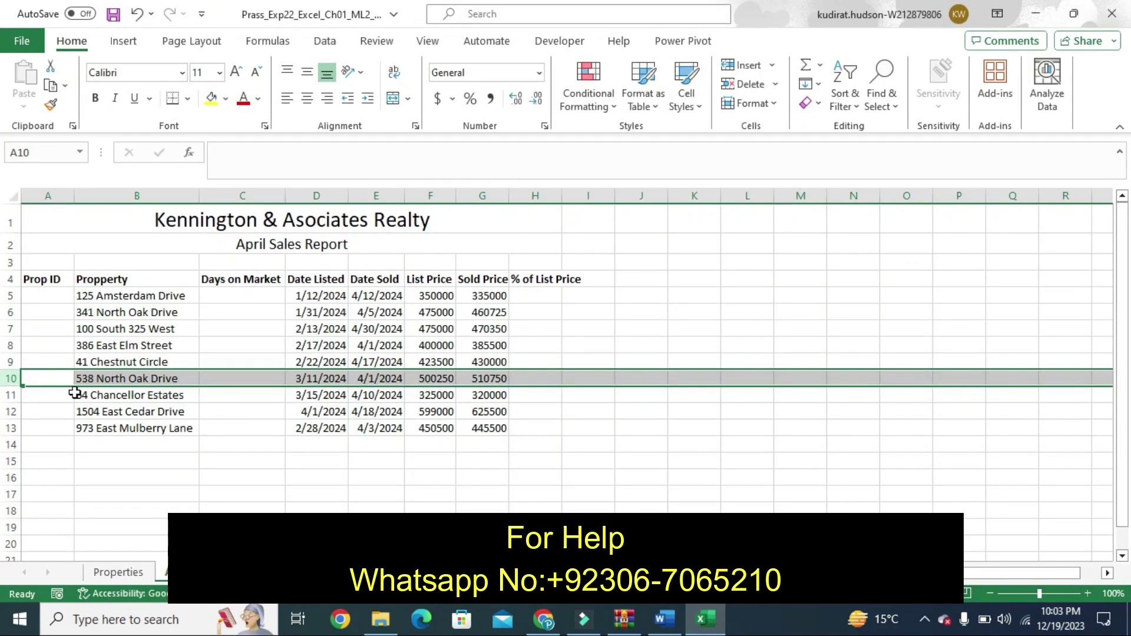
pyautogui.click(12, 428)
pyautogui.hotkey('ctrl', 'x')
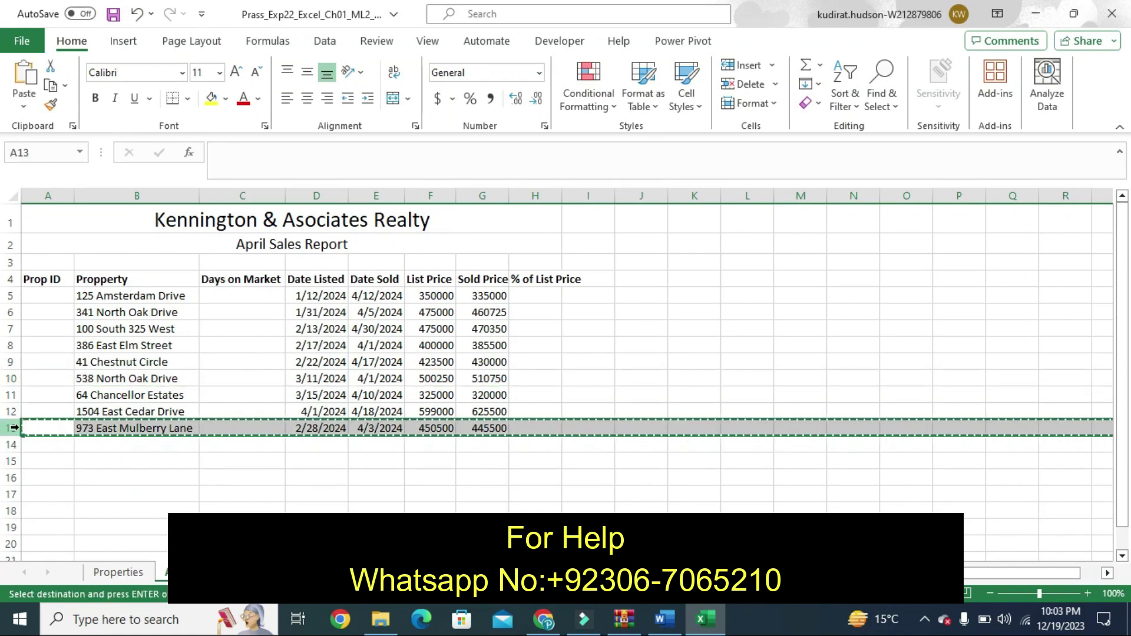
pyautogui.press('Escape')
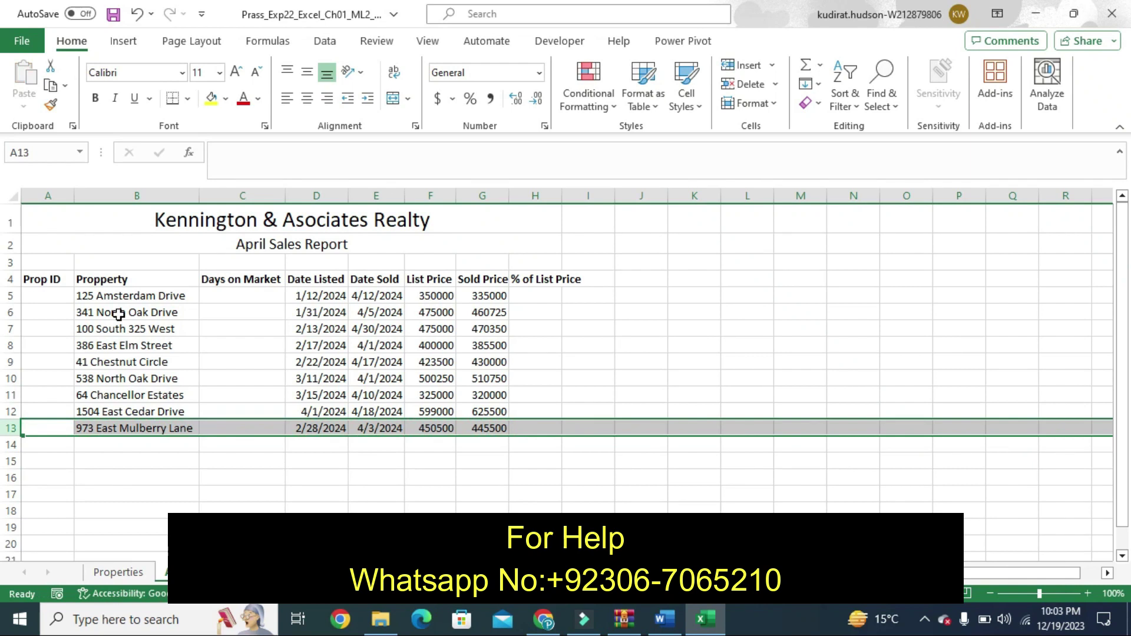
pyautogui.click(52, 68)
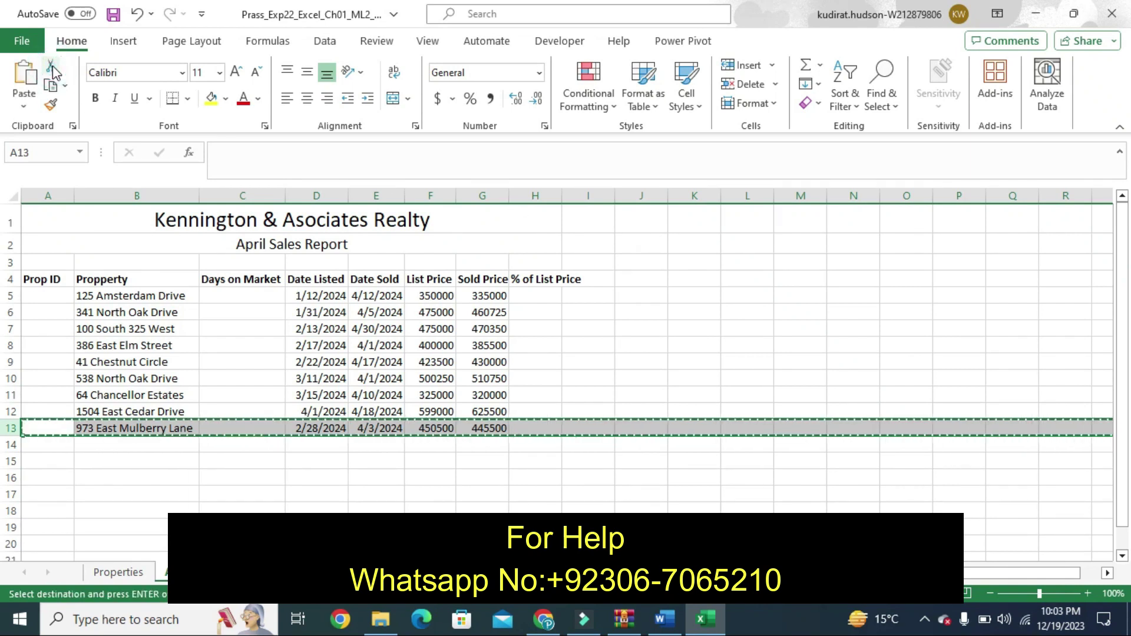
pyautogui.click(12, 378)
pyautogui.rightClick(11, 378)
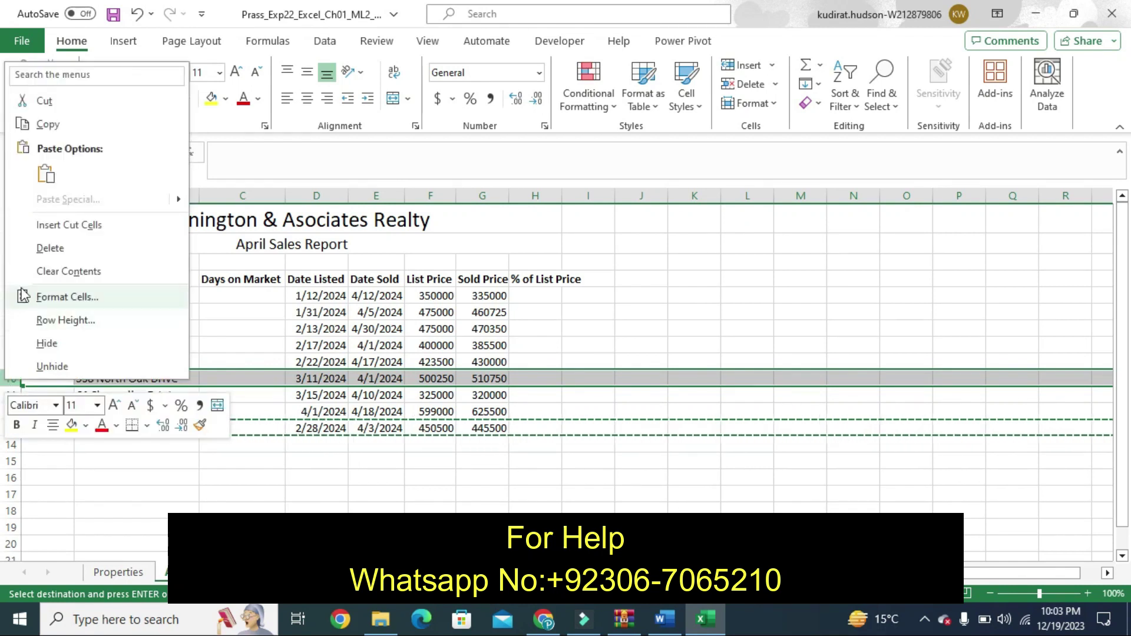
pyautogui.click(47, 225)
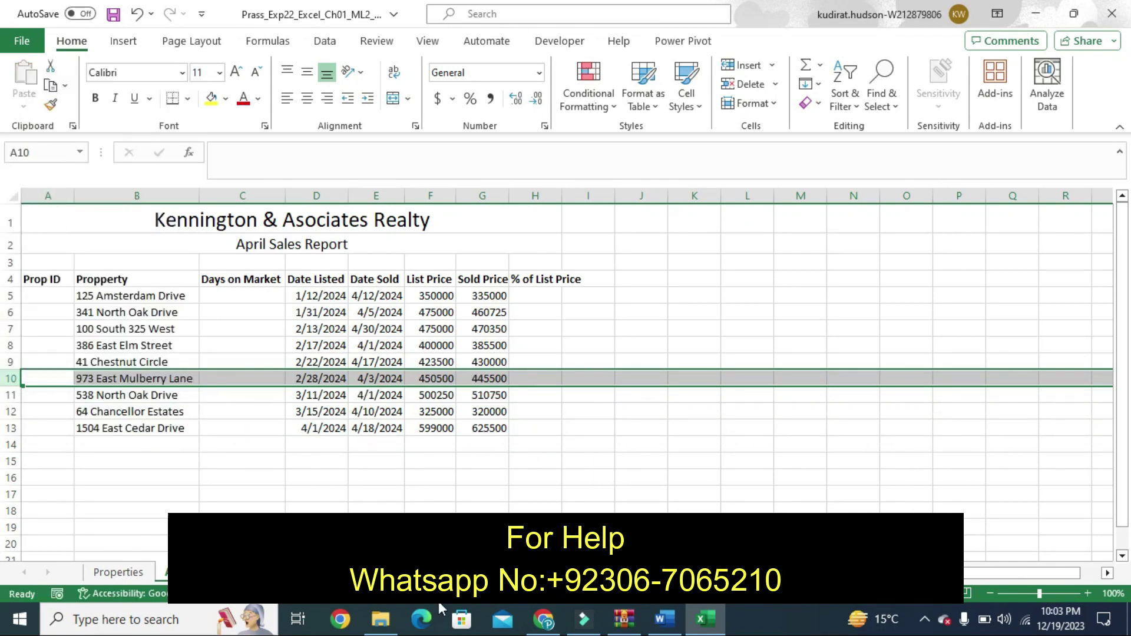
pyautogui.click(664, 618)
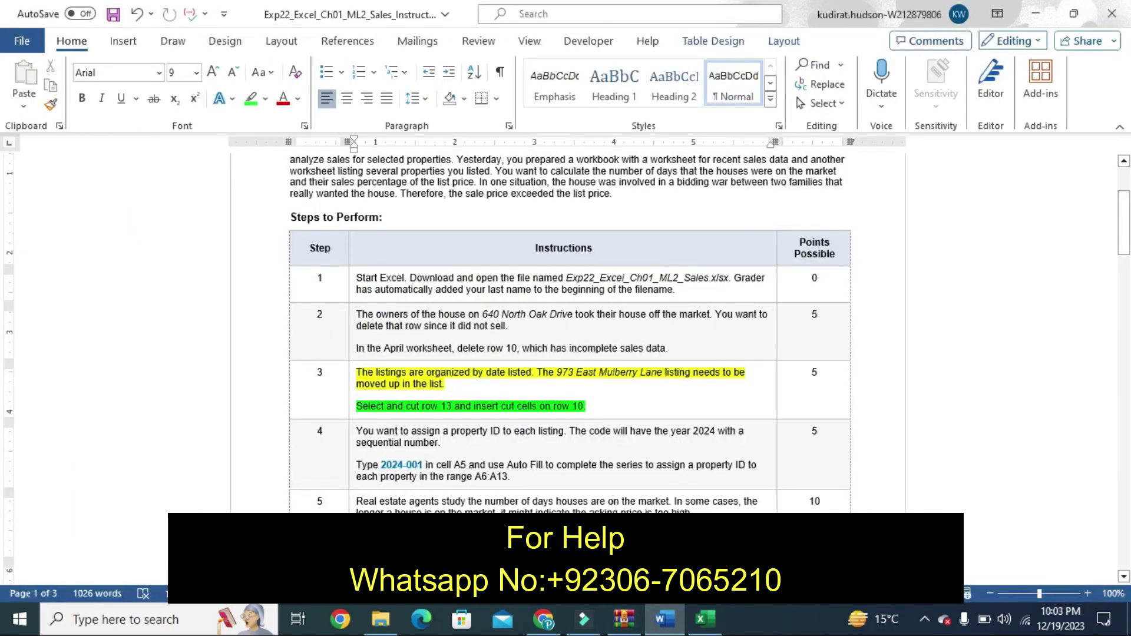
# Remove Step 3's highlighting and highlight Step 4's instructions yellow.
pyautogui.hotkey('ctrl', 'z')
pyautogui.hotkey('ctrl', 'z')
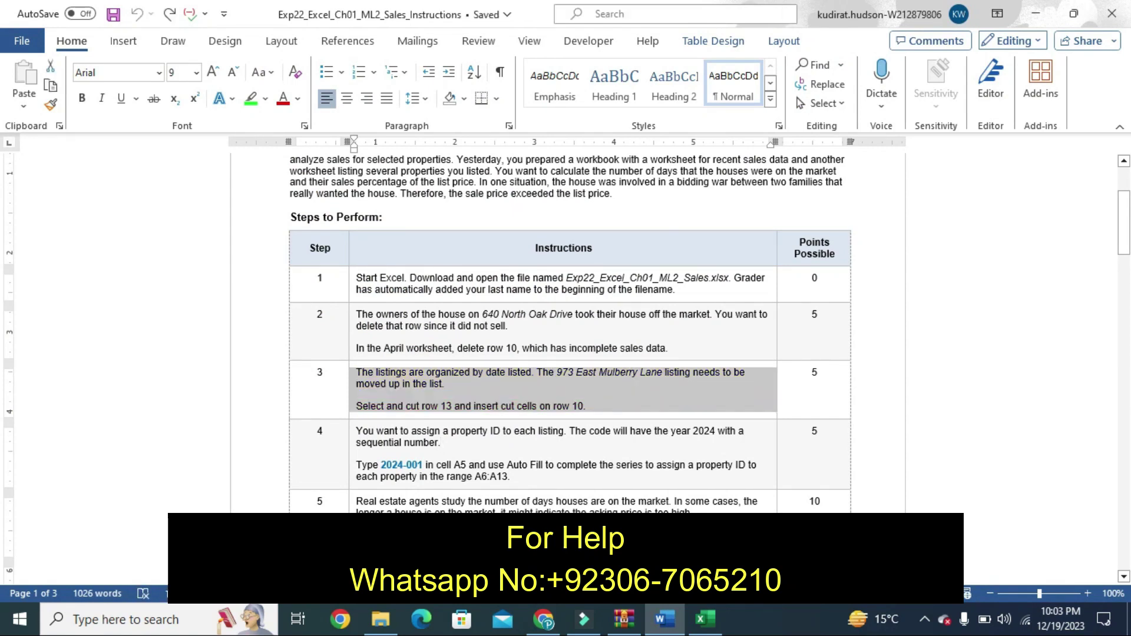
pyautogui.click(480, 435)
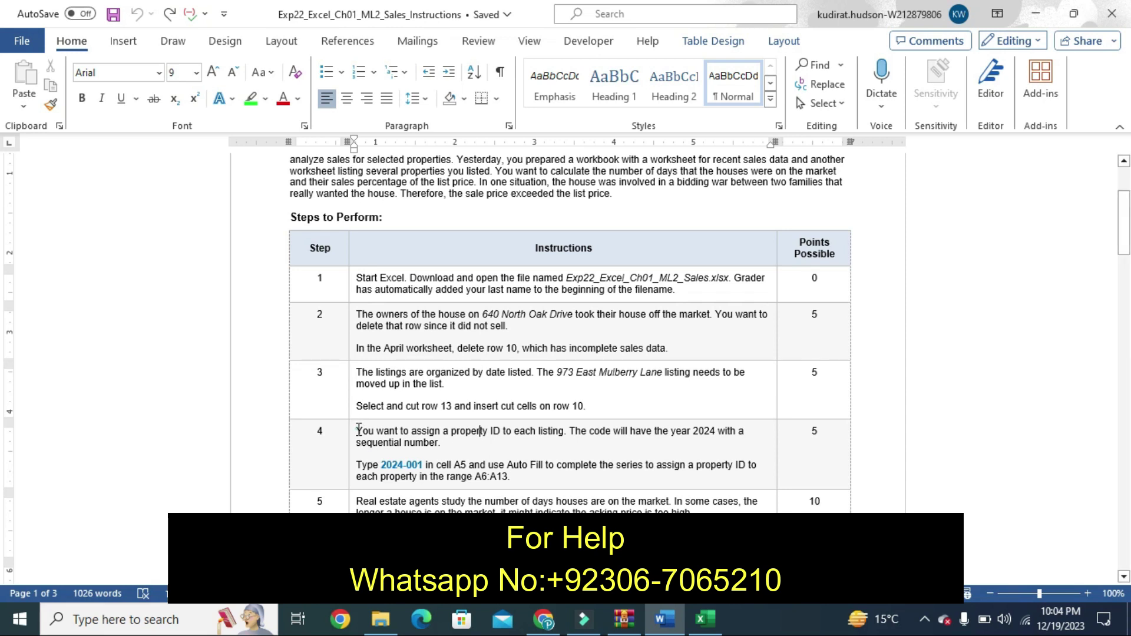
pyautogui.moveTo(358, 430); pyautogui.dragTo(530, 478)
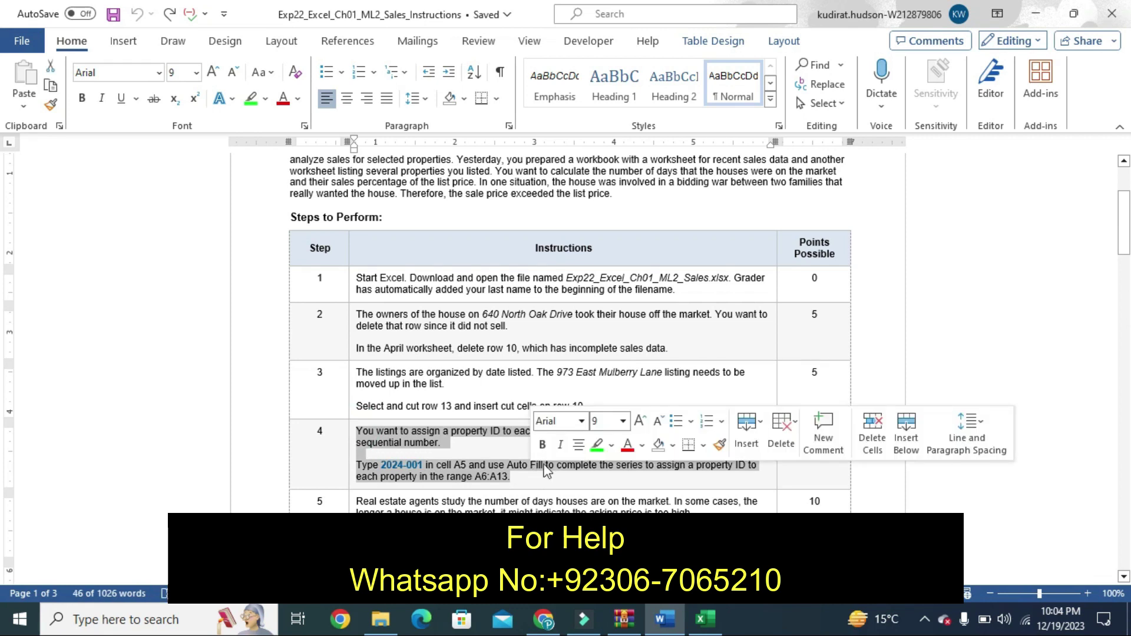
pyautogui.click(612, 445)
pyautogui.click(595, 318)
pyautogui.click(601, 312)
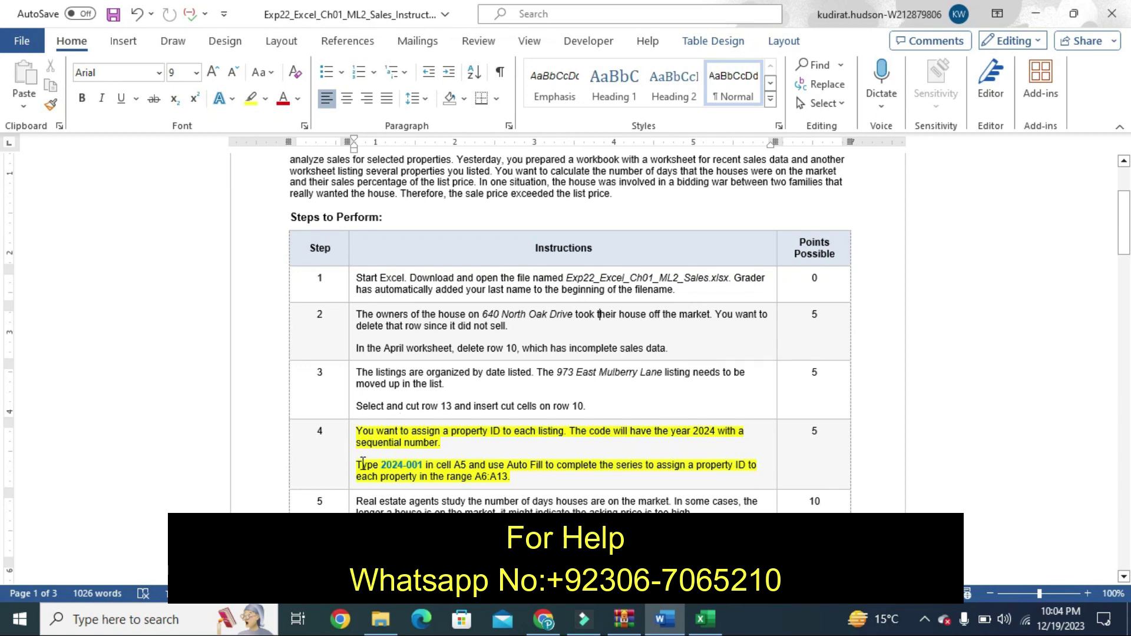
# Highlight Step 4's 'Type 2024-001' sentence bright green.
pyautogui.moveTo(358, 464); pyautogui.dragTo(516, 477)
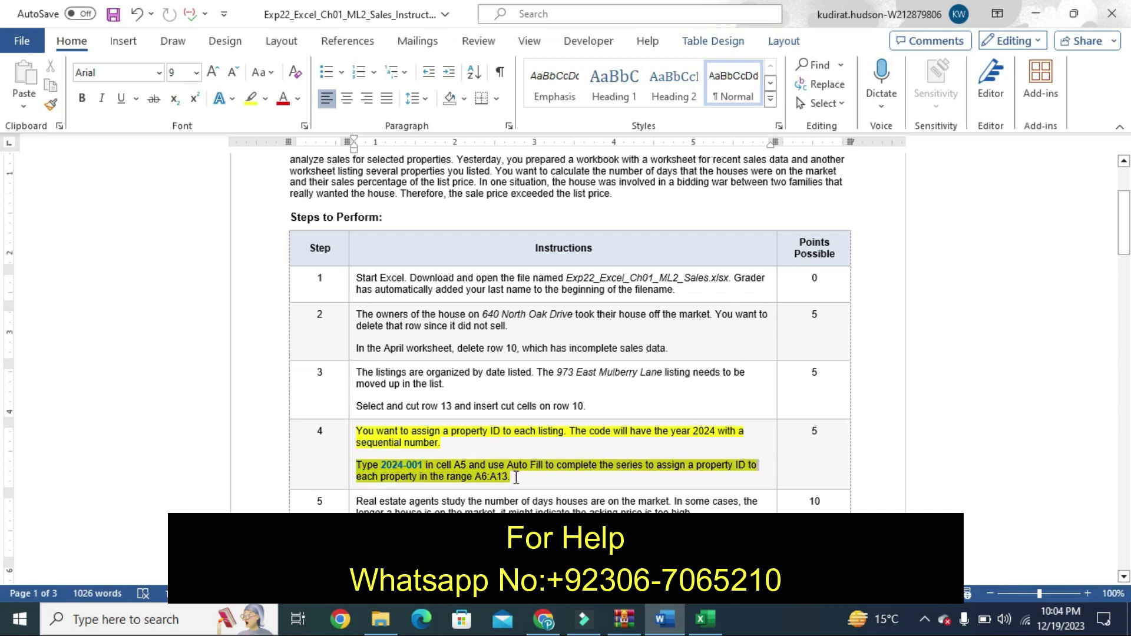
pyautogui.click(595, 448)
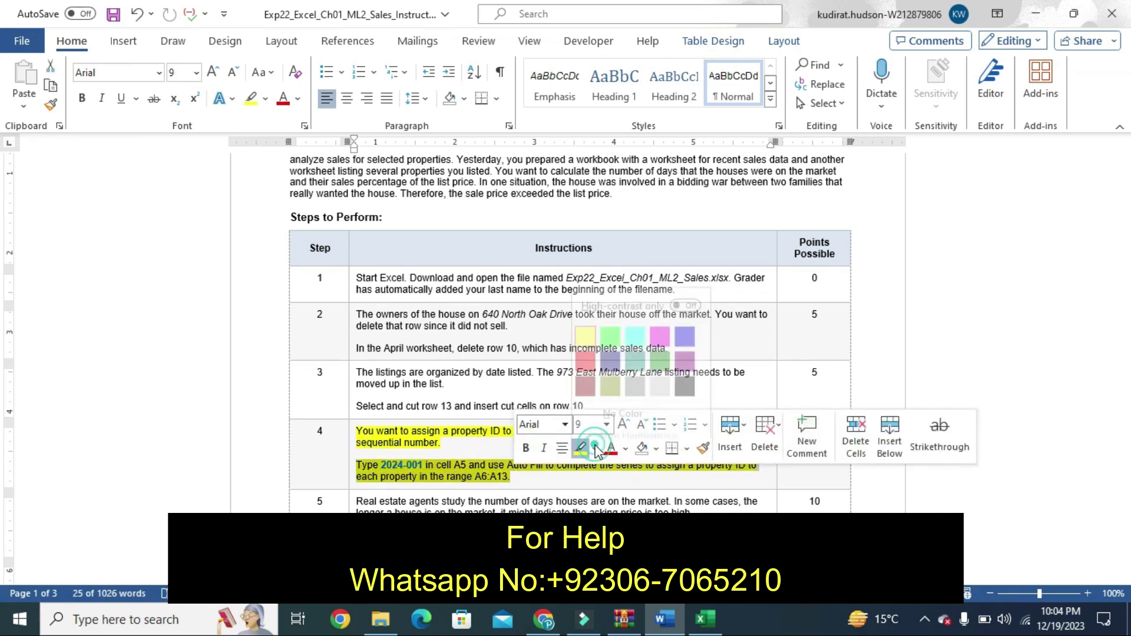
pyautogui.click(609, 322)
pyautogui.click(612, 326)
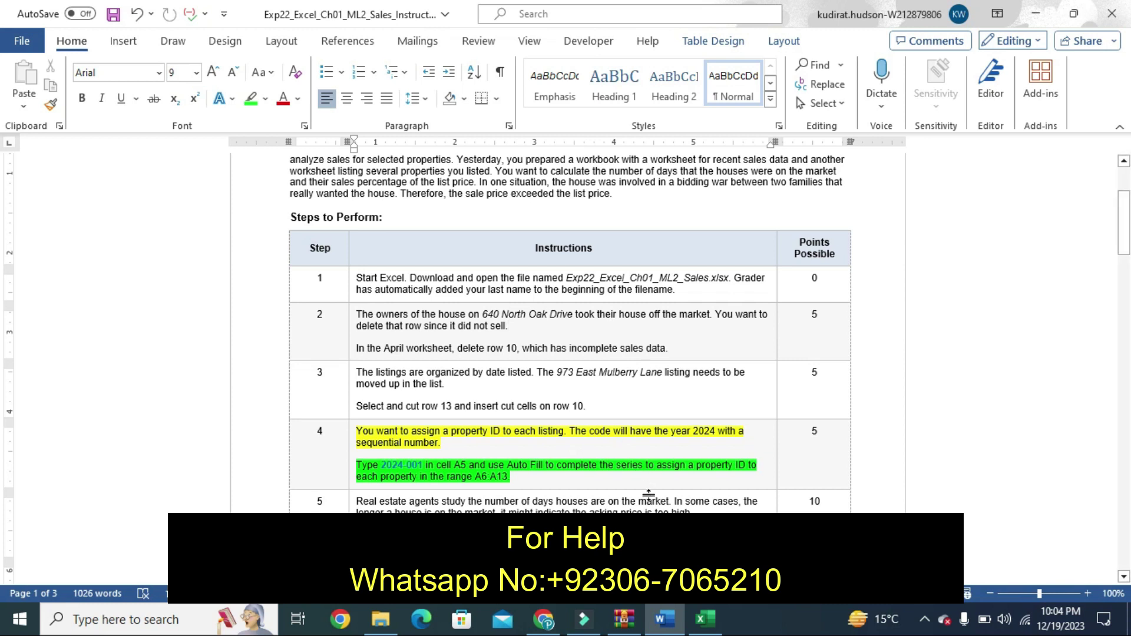
# Enter 2024-001 in A5 and Auto Fill the Prop IDs down to 2024-009 in A13.
pyautogui.click(704, 620)
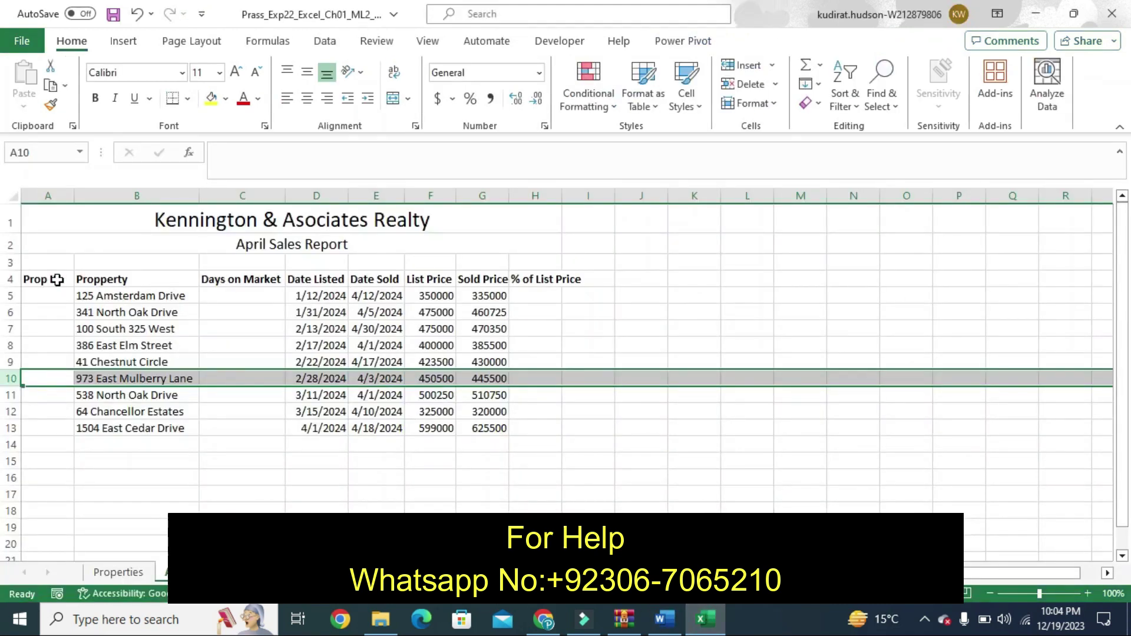
pyautogui.click(38, 296)
pyautogui.write('2024-001')
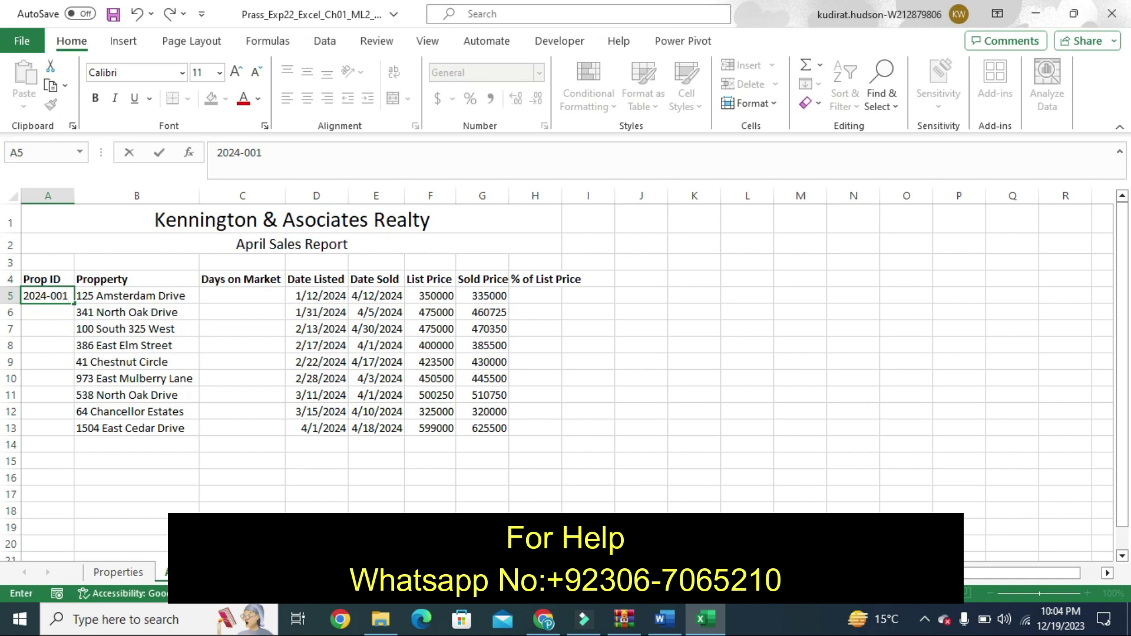
pyautogui.click(665, 618)
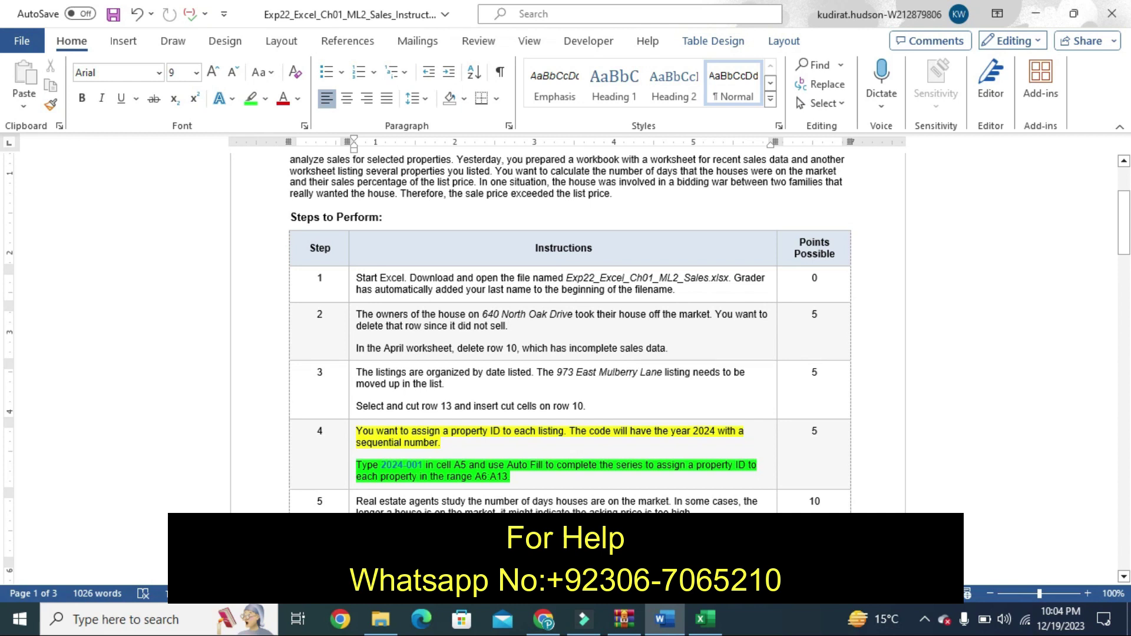
pyautogui.click(705, 618)
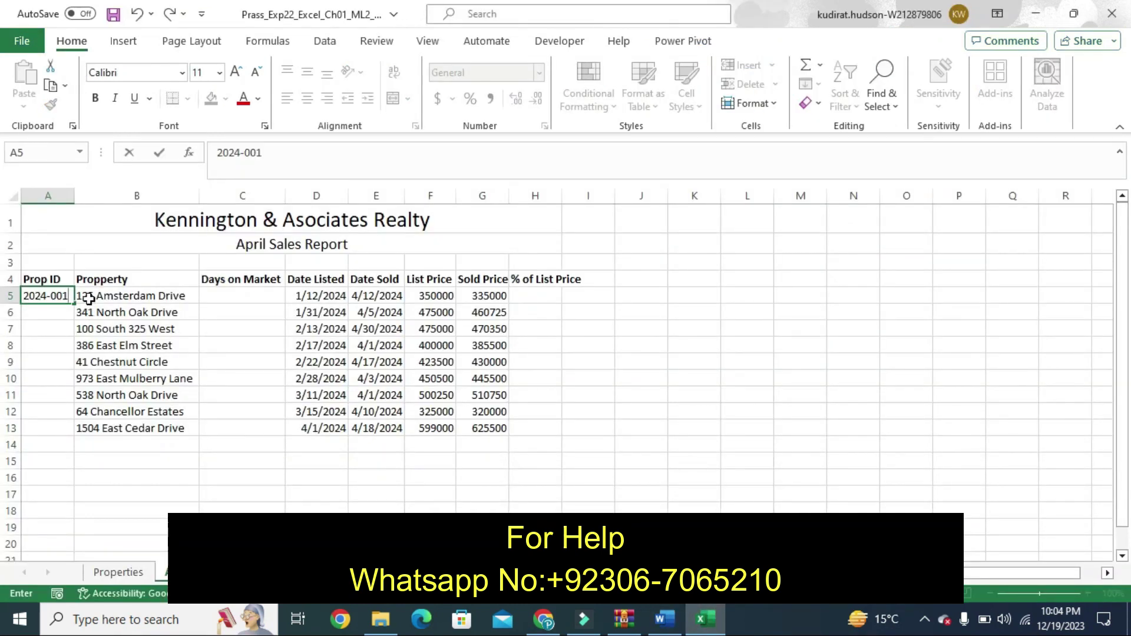
pyautogui.moveTo(76, 304); pyautogui.dragTo(94, 419)
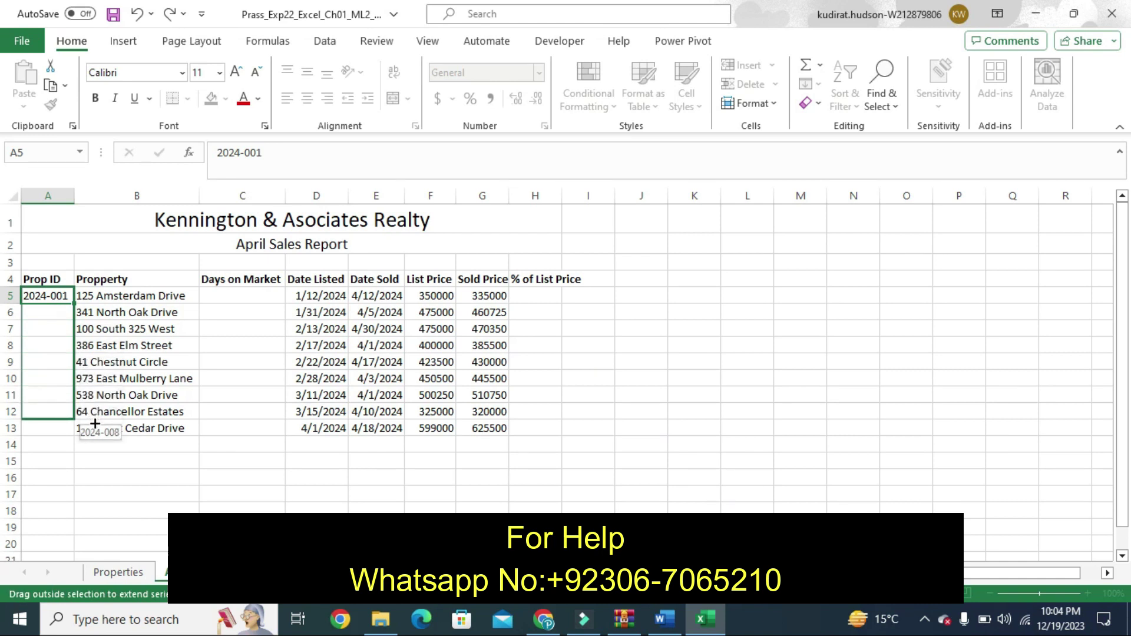
pyautogui.moveTo(94, 419); pyautogui.dragTo(93, 434)
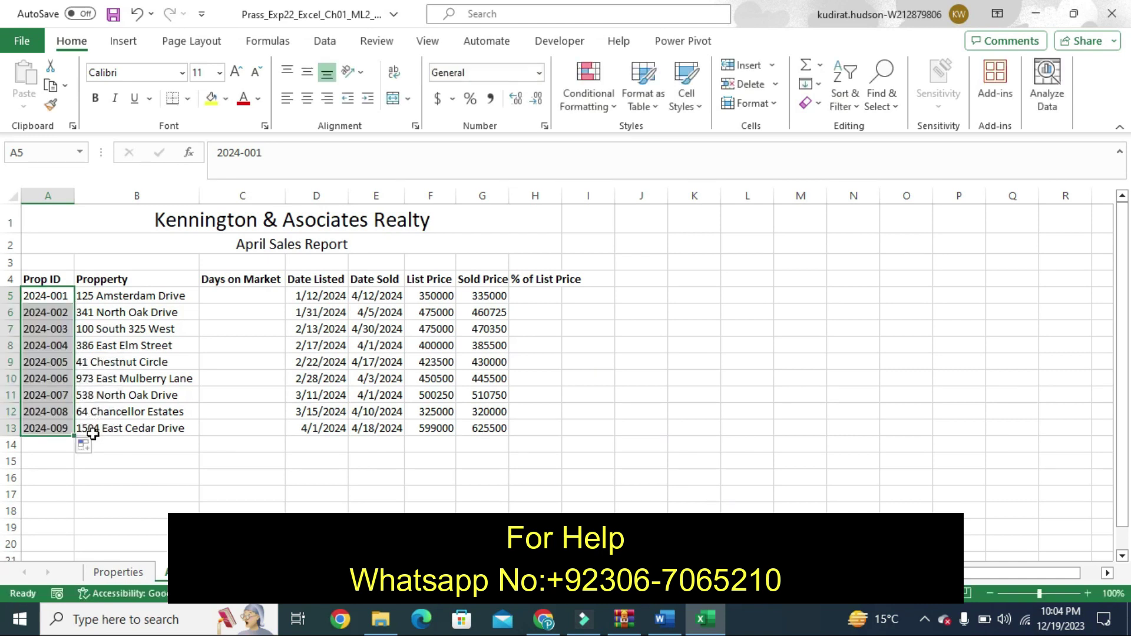
# Remove Step 4's highlighting and highlight the Step 5 description yellow.
pyautogui.click(664, 619)
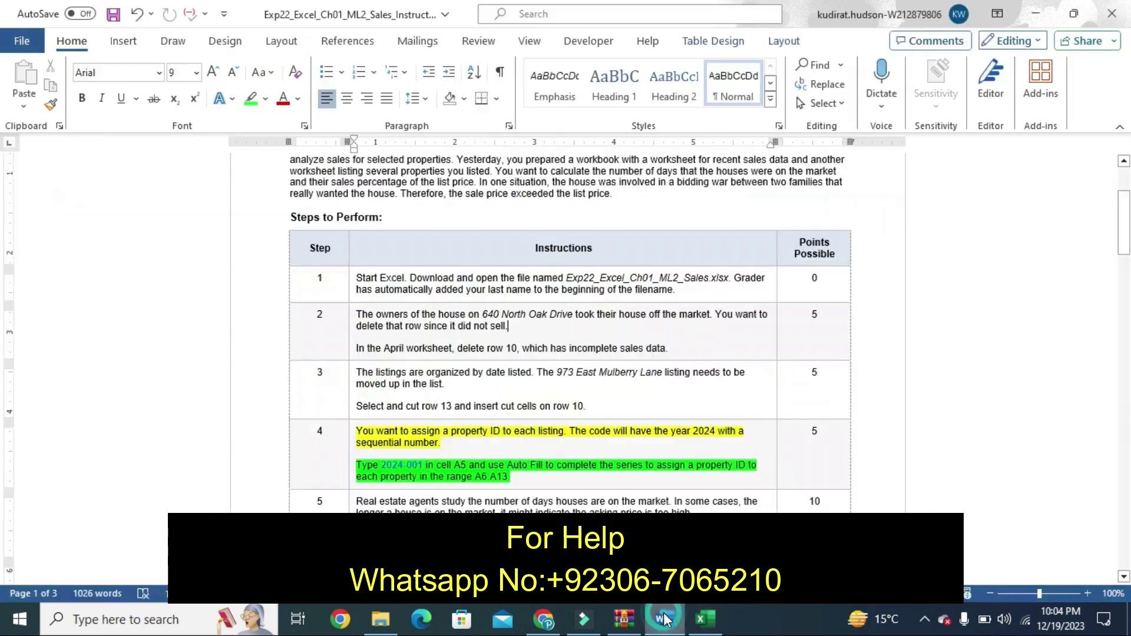
pyautogui.hotkey('ctrl', 'z')
pyautogui.hotkey('ctrl', 'z')
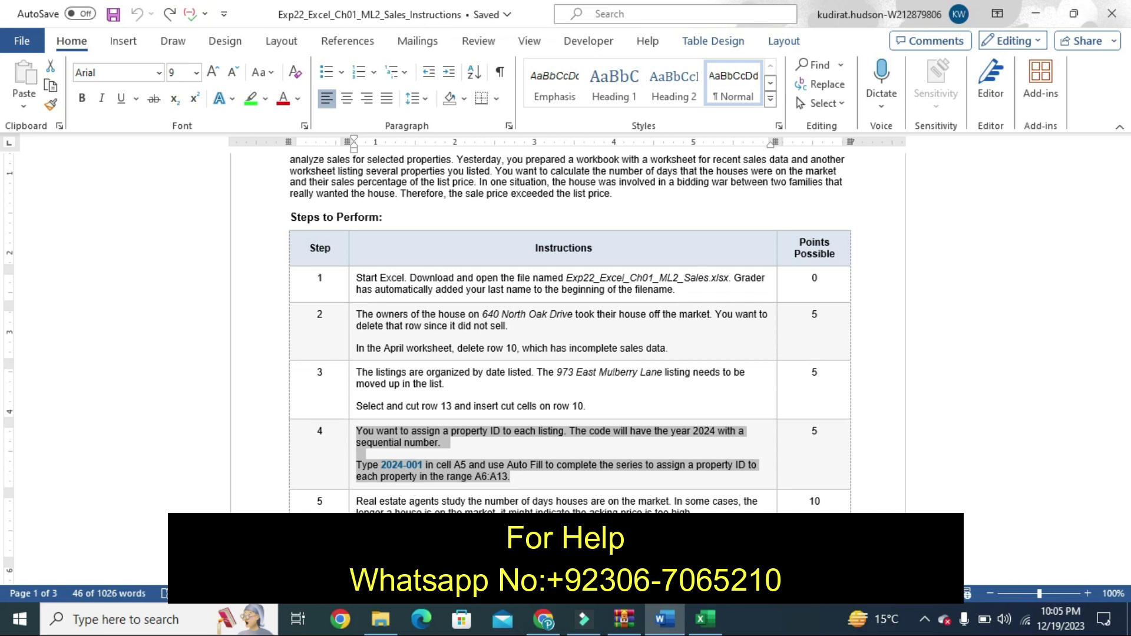
pyautogui.press('Right')
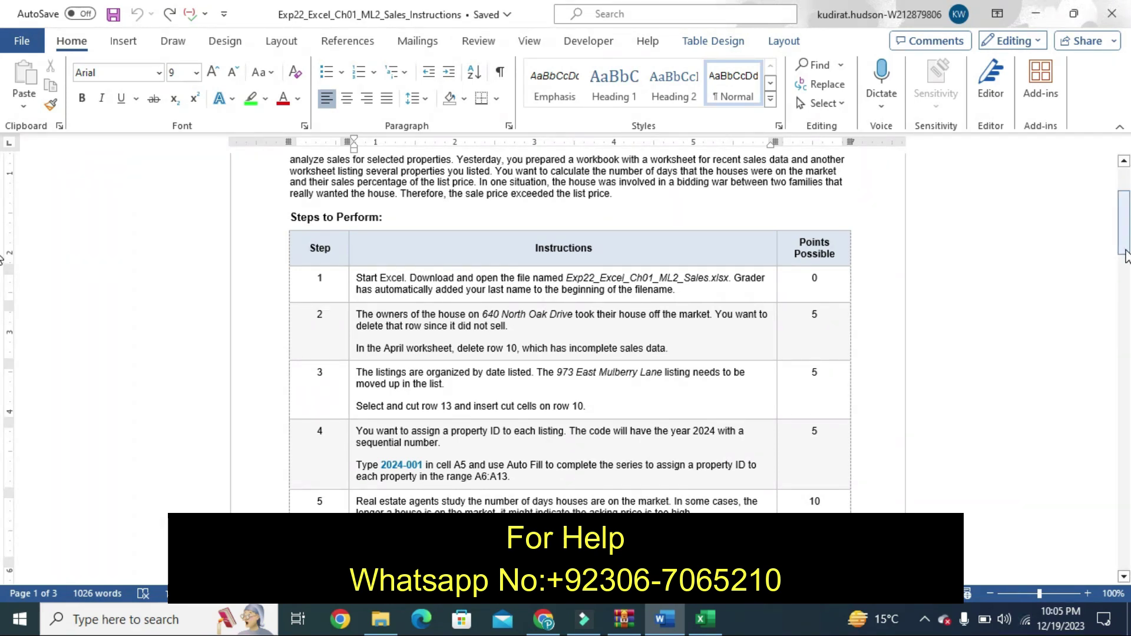
pyautogui.moveTo(1125, 256); pyautogui.dragTo(1125, 271)
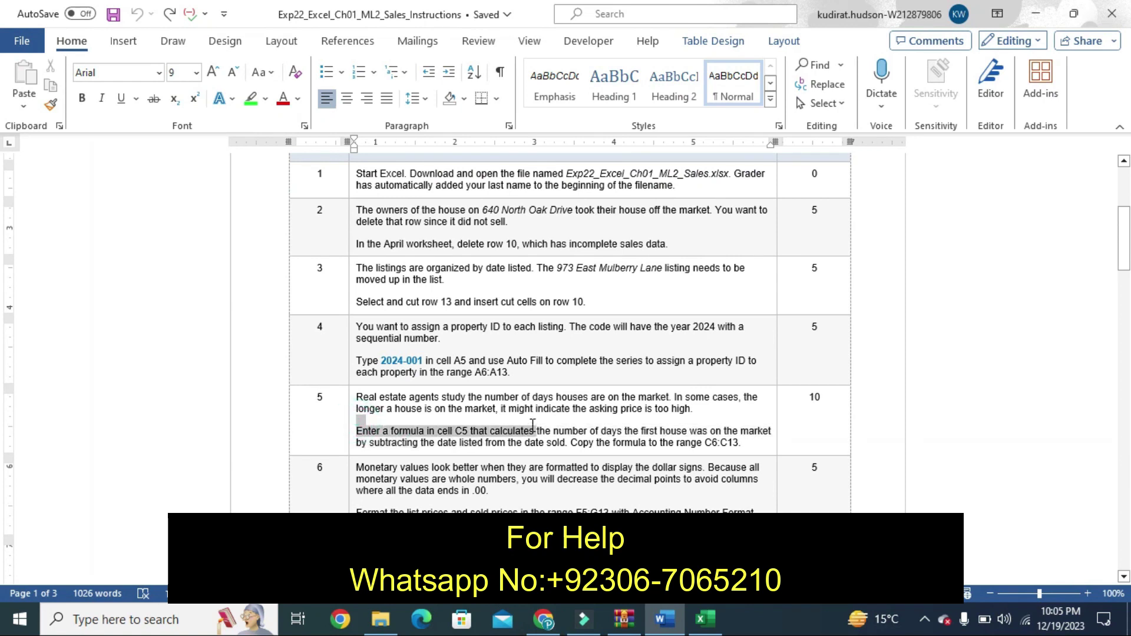
pyautogui.moveTo(359, 423); pyautogui.dragTo(428, 416)
pyautogui.click(361, 397)
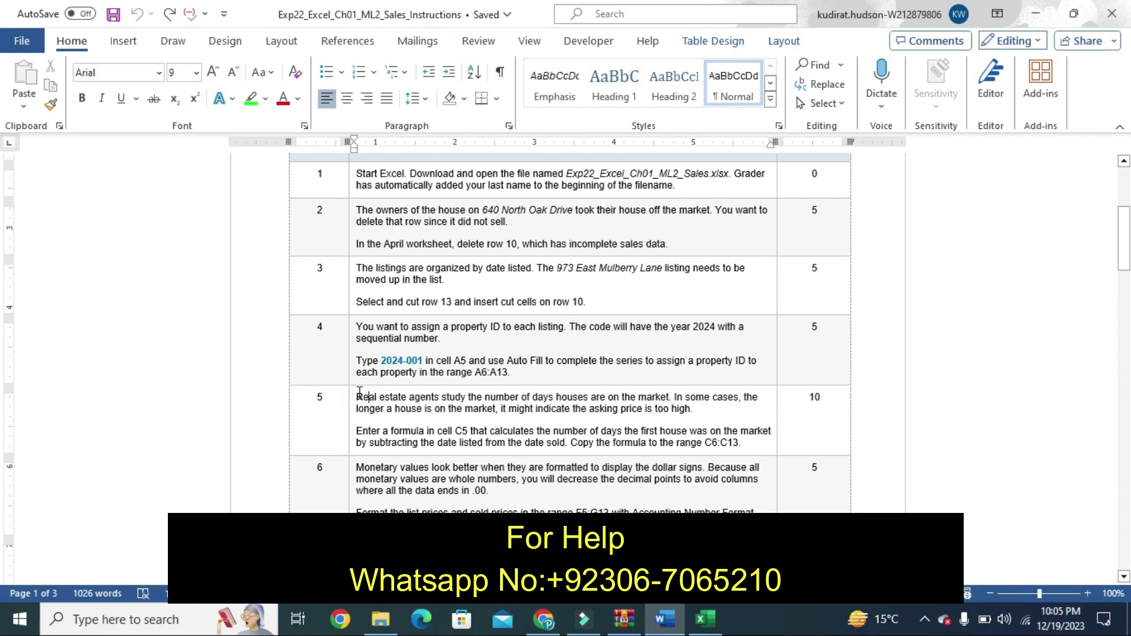
pyautogui.moveTo(363, 396)
pyautogui.mouseDown()
pyautogui.moveTo(542, 402)
pyautogui.moveTo(705, 448)
pyautogui.mouseUp()
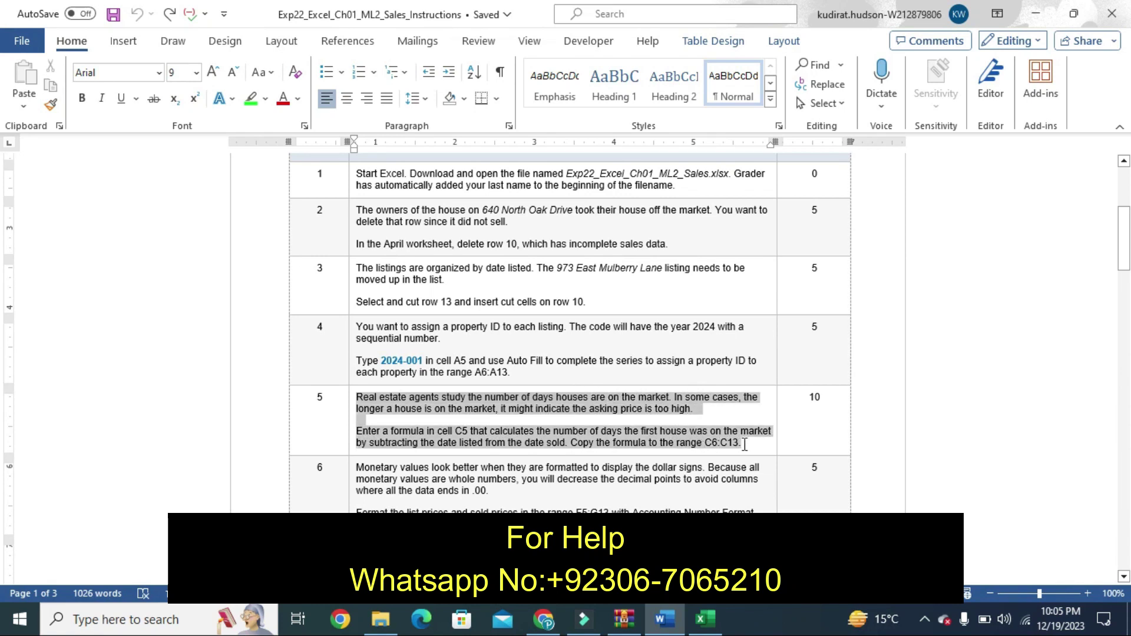
pyautogui.moveTo(705, 447); pyautogui.dragTo(743, 445)
pyautogui.click(725, 416)
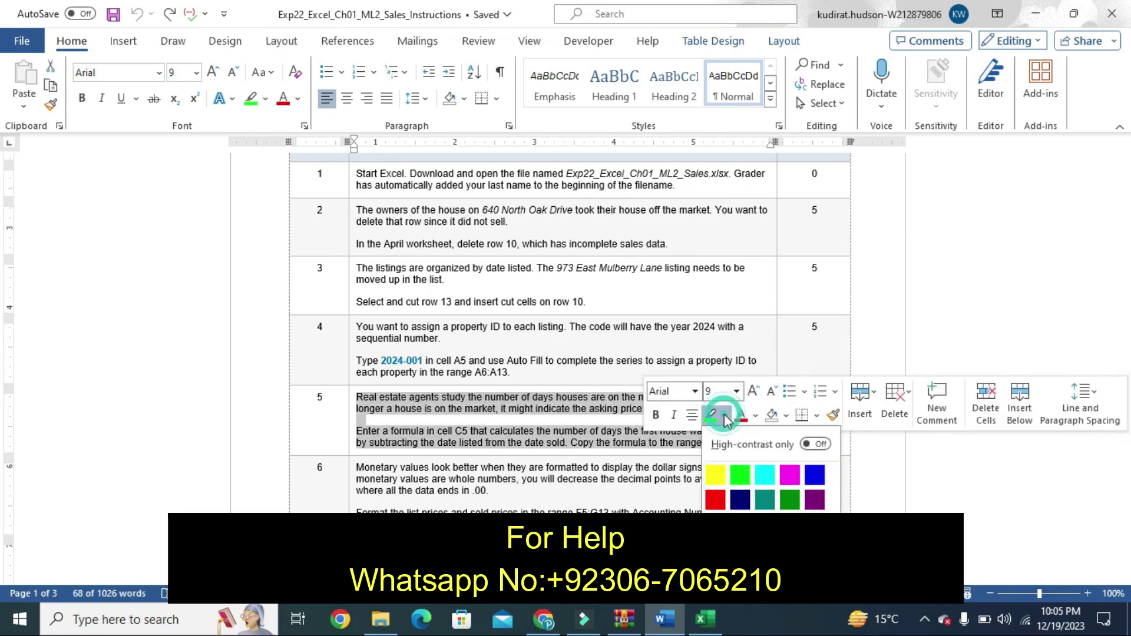
pyautogui.click(715, 482)
pyautogui.click(716, 475)
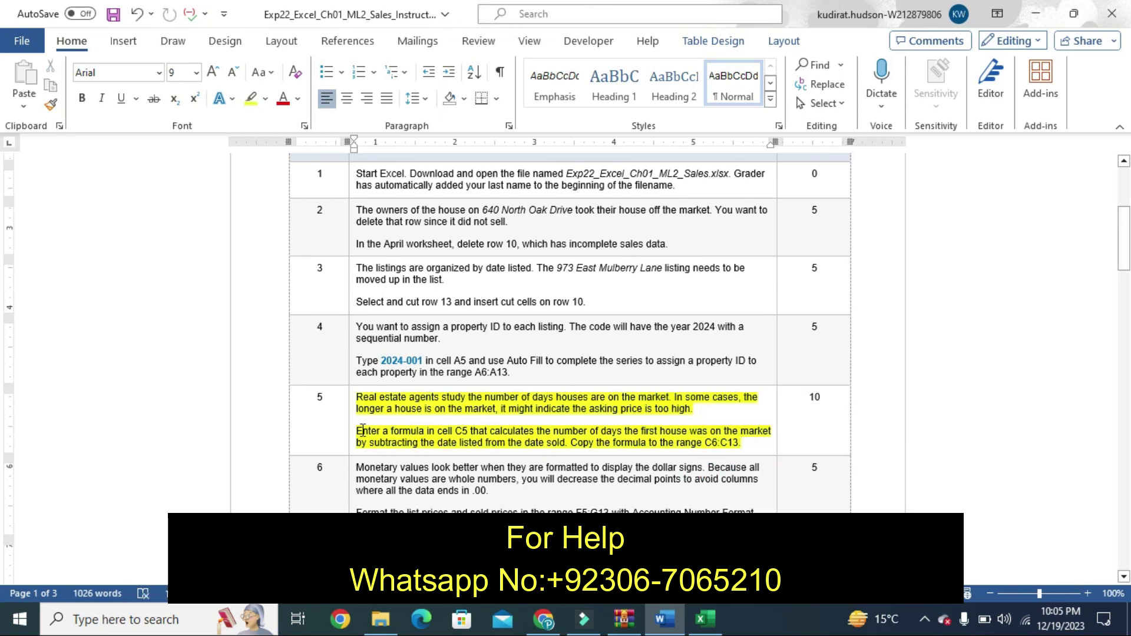
# Highlight Step 5's 'Enter a formula' instruction green.
pyautogui.moveTo(359, 430)
pyautogui.mouseDown()
pyautogui.moveTo(570, 420)
pyautogui.moveTo(740, 441)
pyautogui.mouseUp()
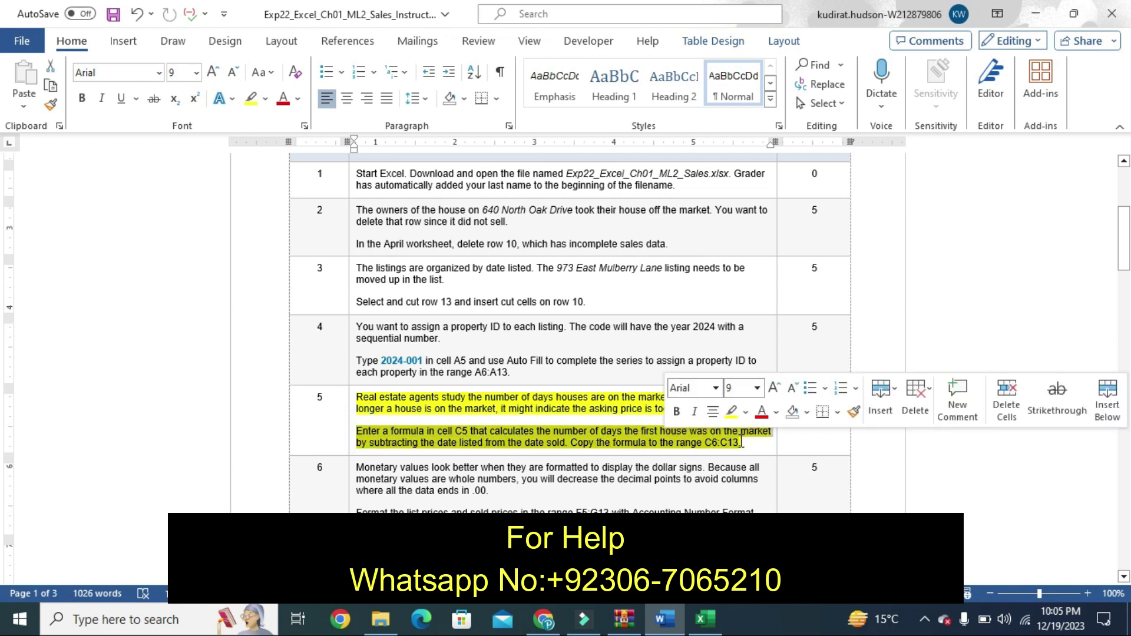
pyautogui.click(747, 412)
pyautogui.click(761, 472)
pyautogui.click(760, 466)
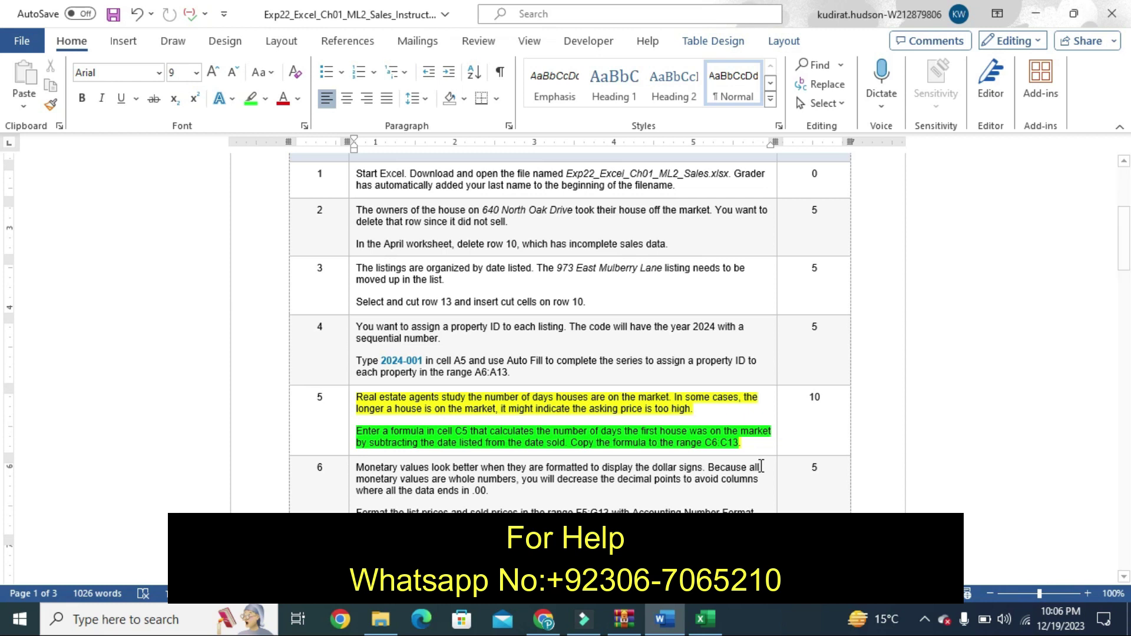
pyautogui.click(719, 629)
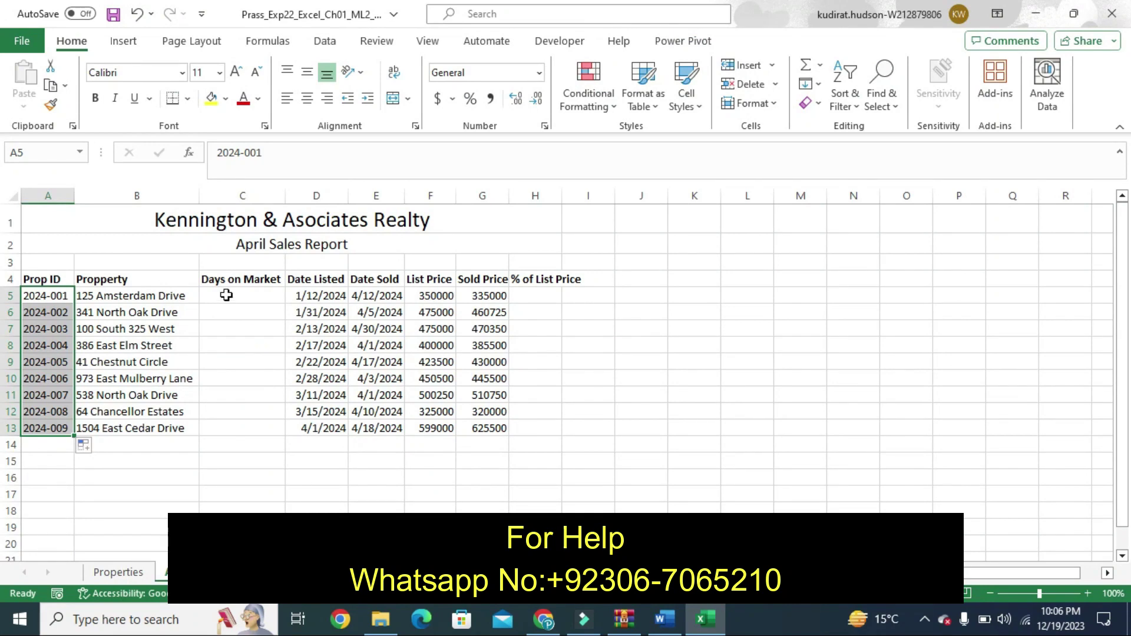
# Enter =E5-D5 in C5 so the first house shows 91 Days on Market.
pyautogui.click(227, 298)
pyautogui.write('=')
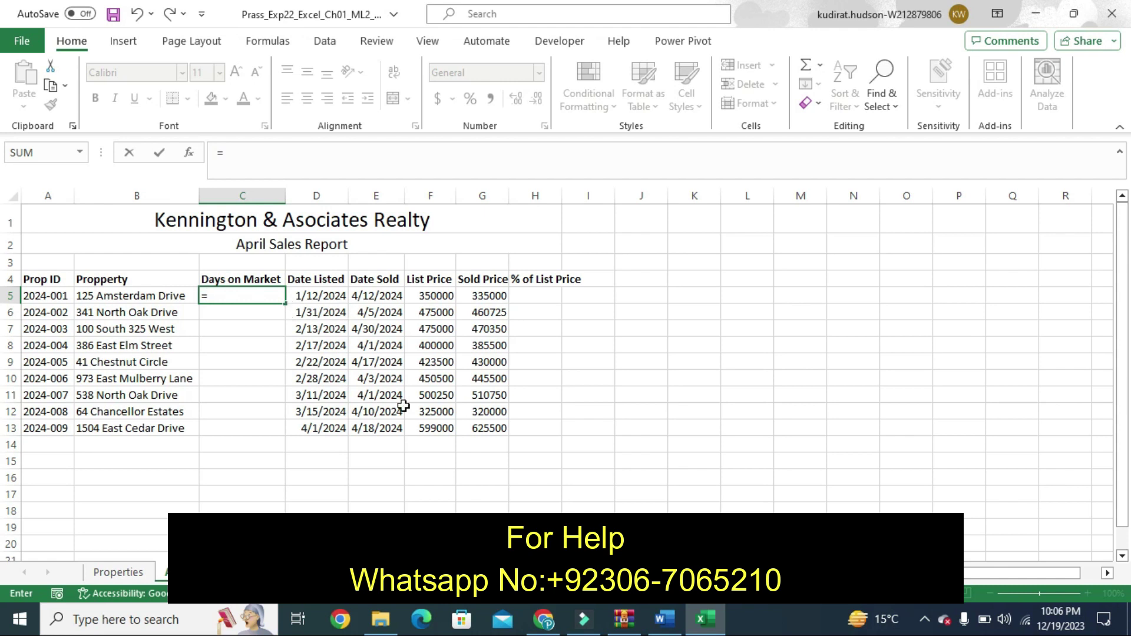
pyautogui.click(664, 616)
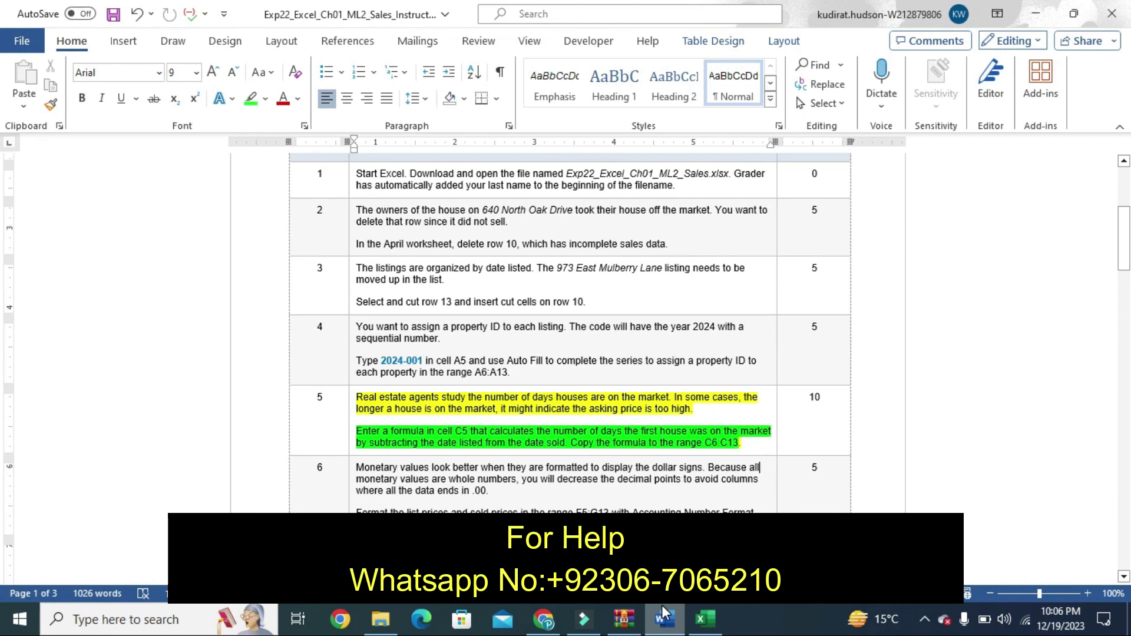
pyautogui.click(705, 618)
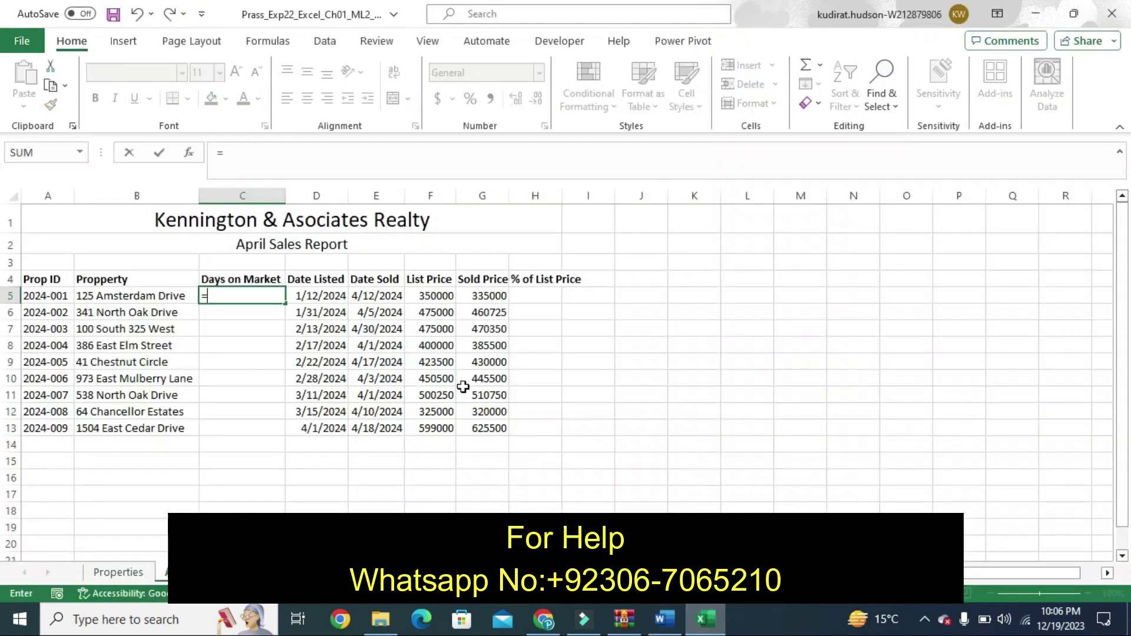
pyautogui.click(373, 298)
pyautogui.write('-')
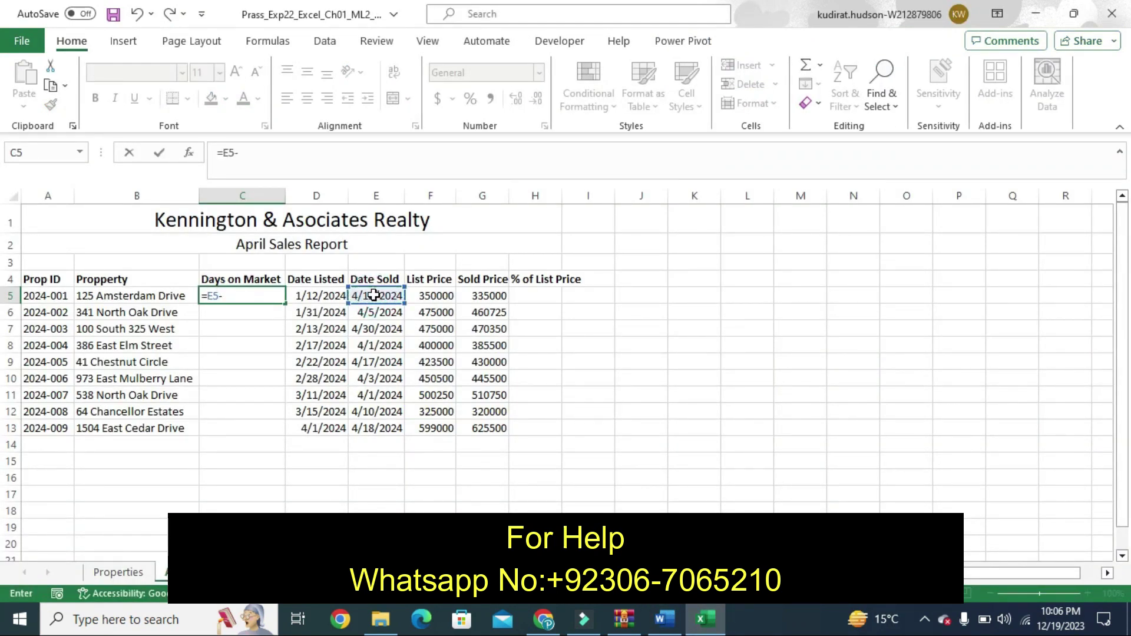
pyautogui.click(317, 296)
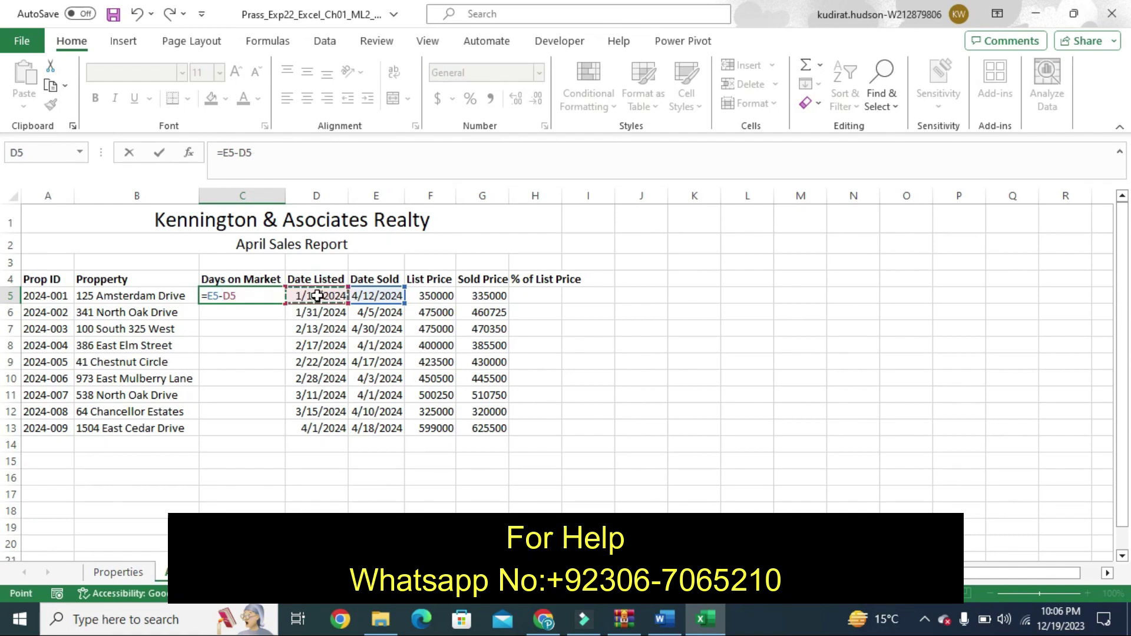
pyautogui.press('Return')
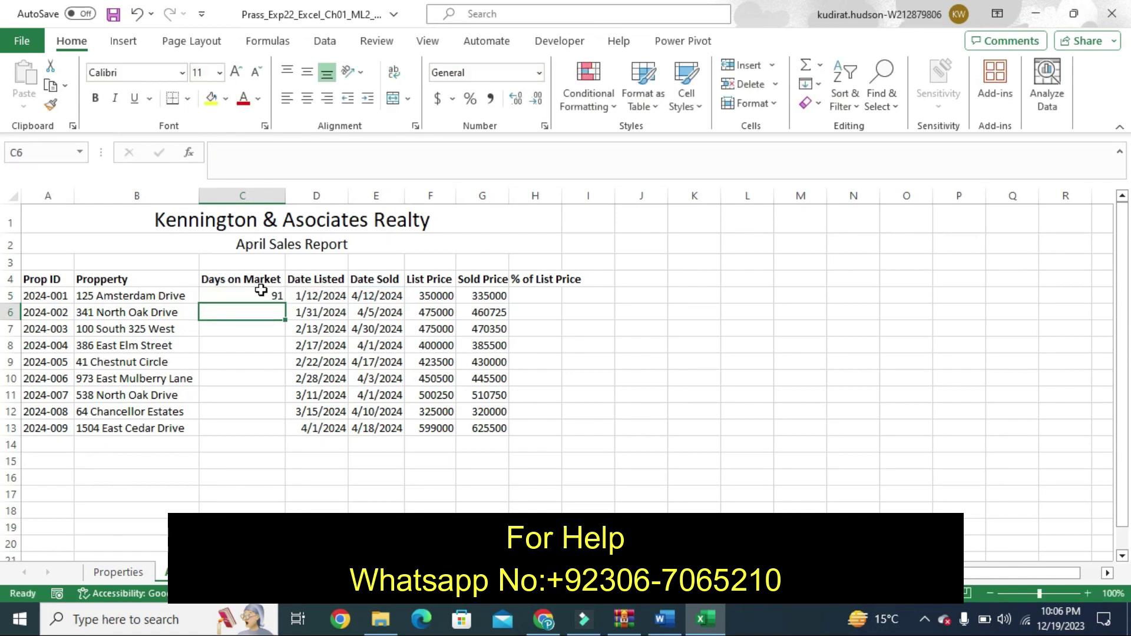
# Fill the C5 formula down to C13 and remove the Step 5 highlighting in Word.
pyautogui.click(261, 294)
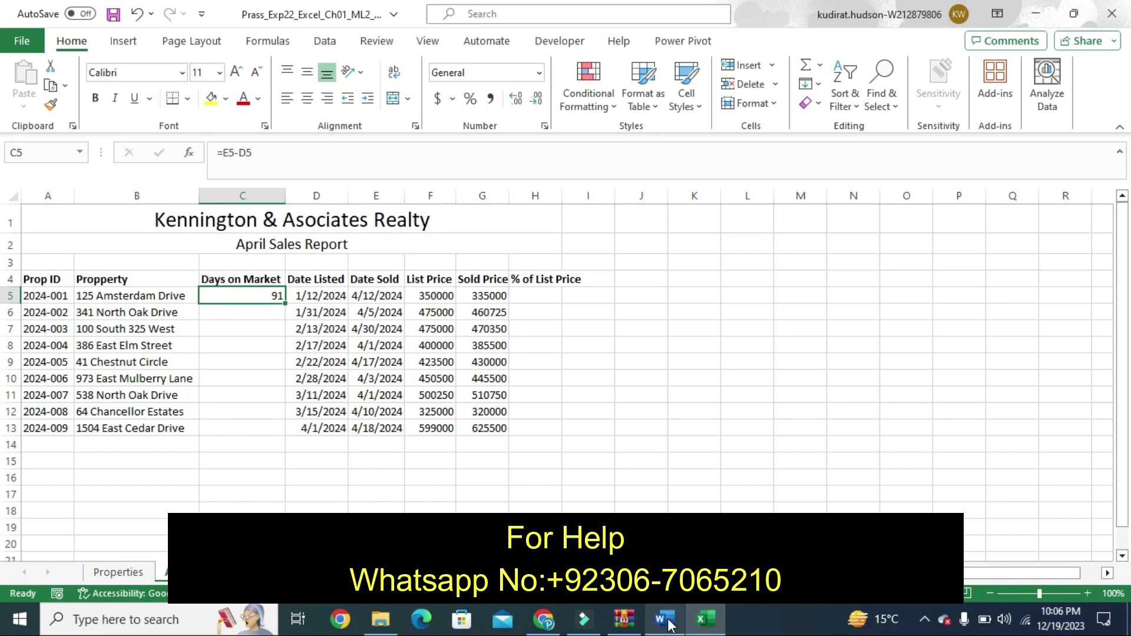
pyautogui.click(662, 620)
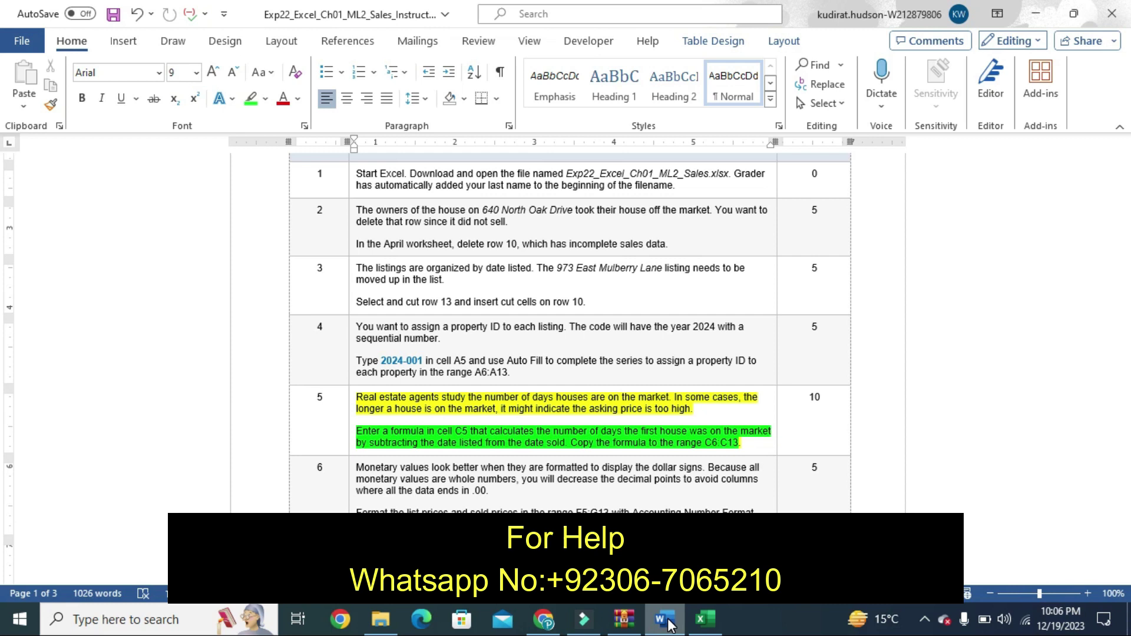
pyautogui.click(704, 619)
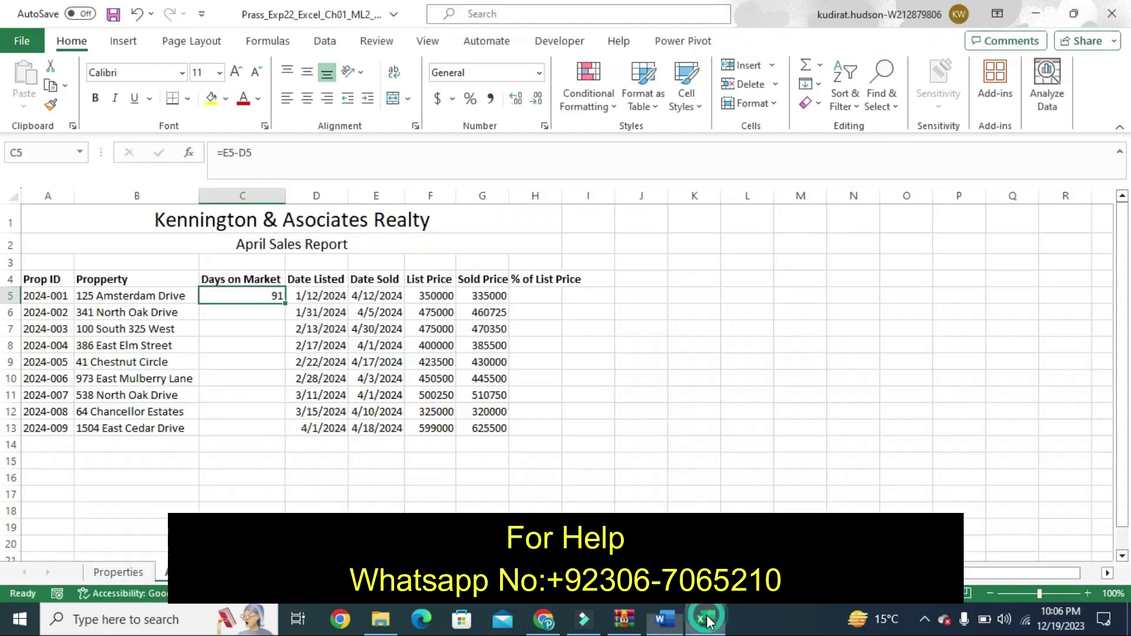
pyautogui.moveTo(287, 305); pyautogui.dragTo(283, 433)
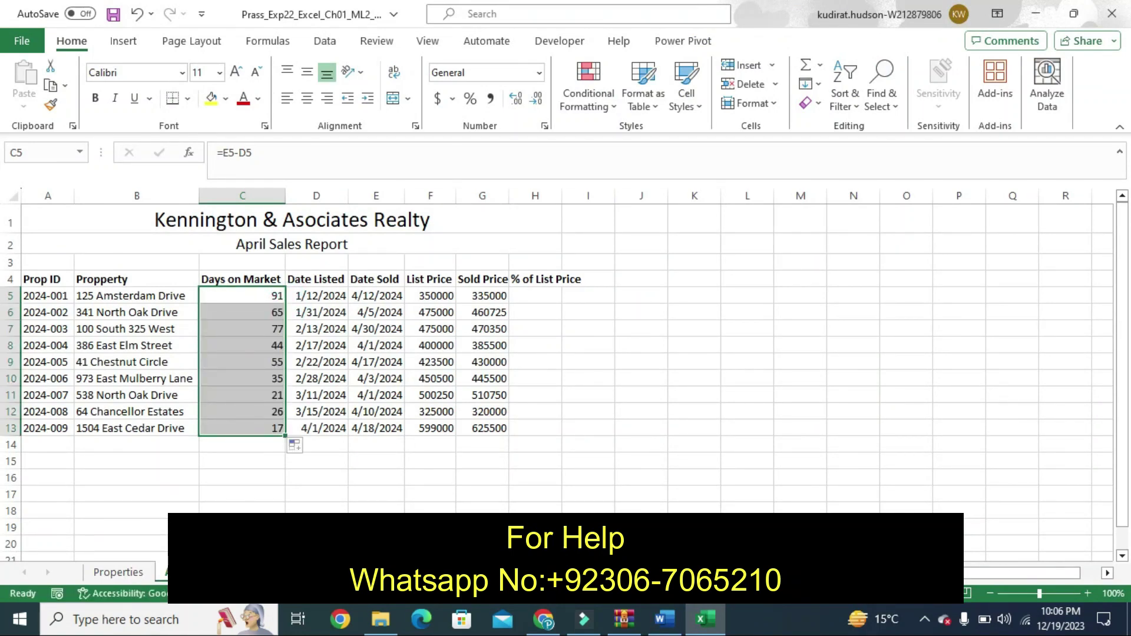
pyautogui.click(665, 618)
pyautogui.hotkey('ctrl', 'z')
pyautogui.hotkey('ctrl', 'z')
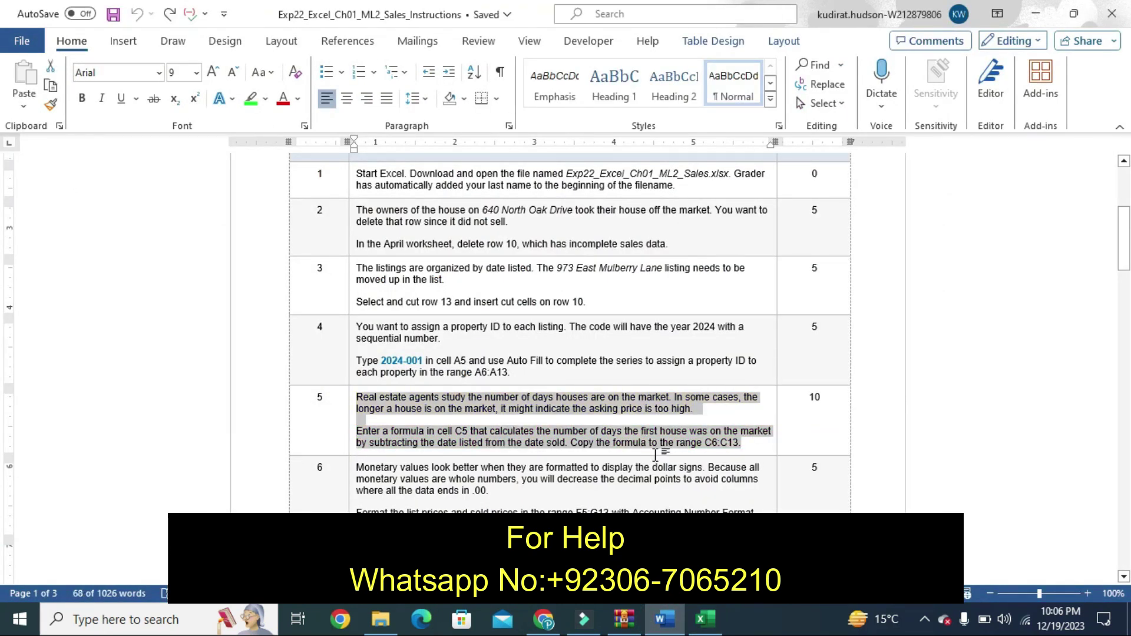
# Highlight the step 6 instruction text in yellow.
pyautogui.moveTo(1126, 268); pyautogui.dragTo(1125, 280)
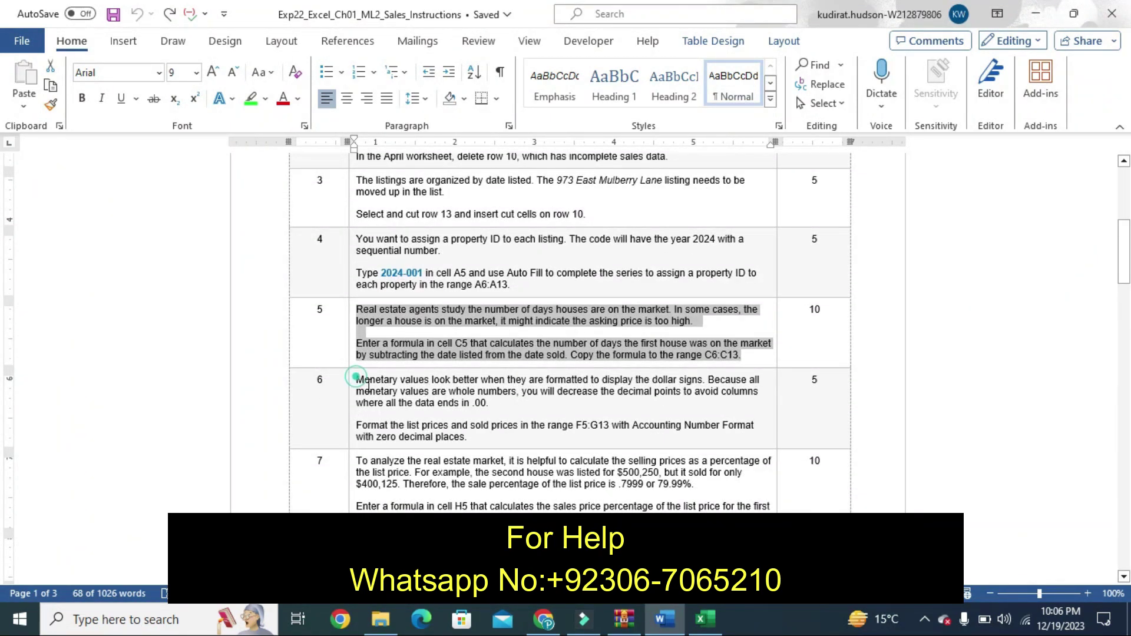
pyautogui.moveTo(358, 378); pyautogui.dragTo(469, 437)
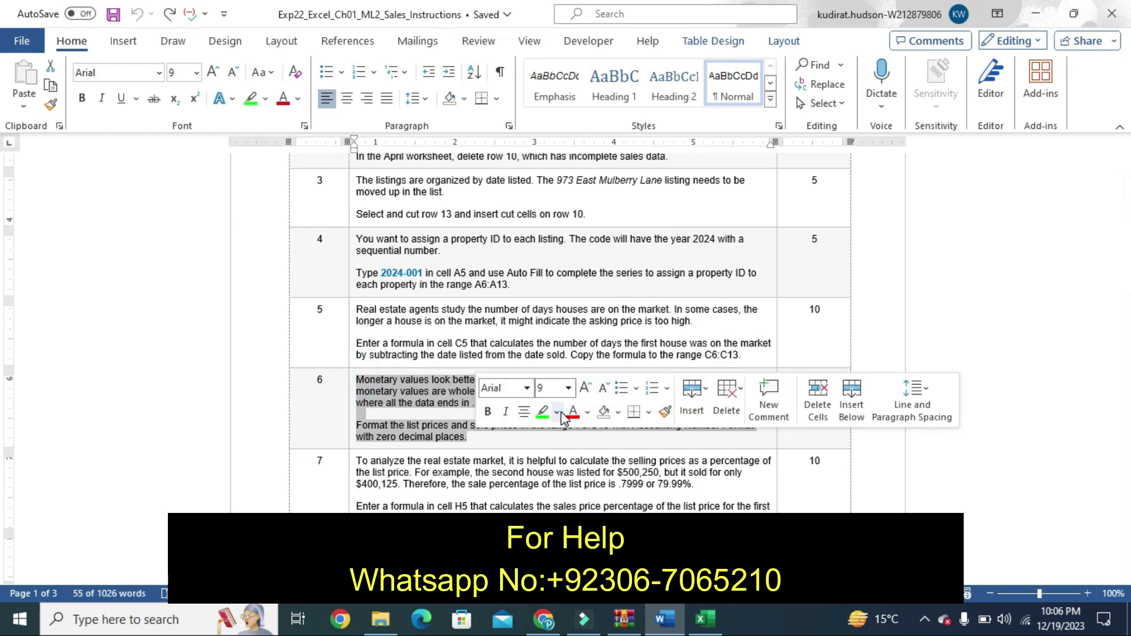
pyautogui.click(556, 412)
pyautogui.click(545, 474)
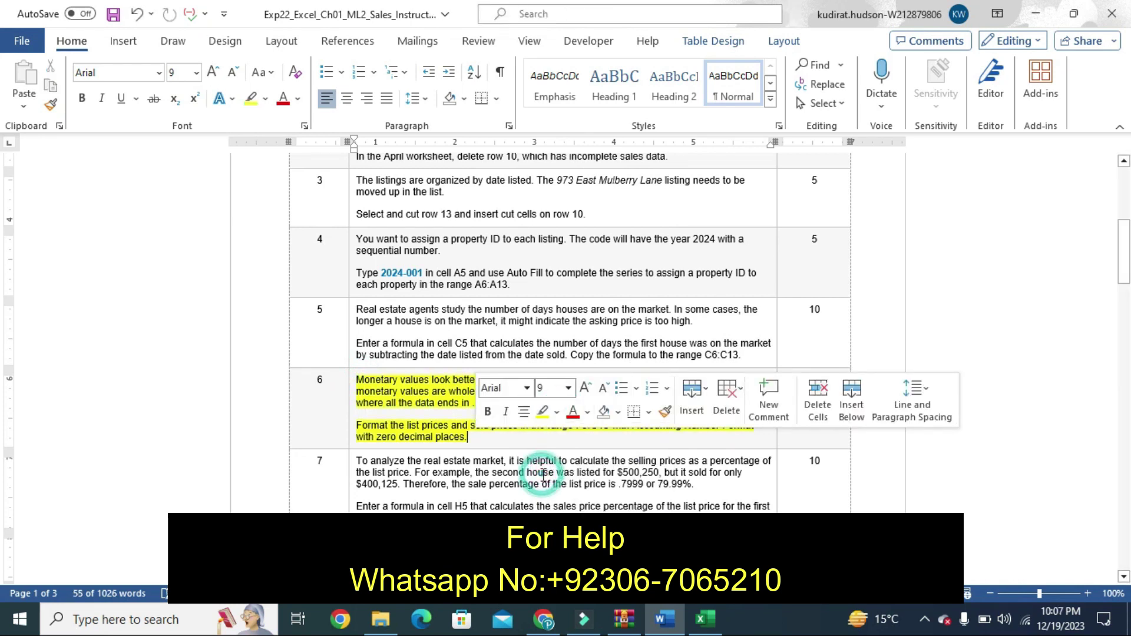
pyautogui.click(526, 449)
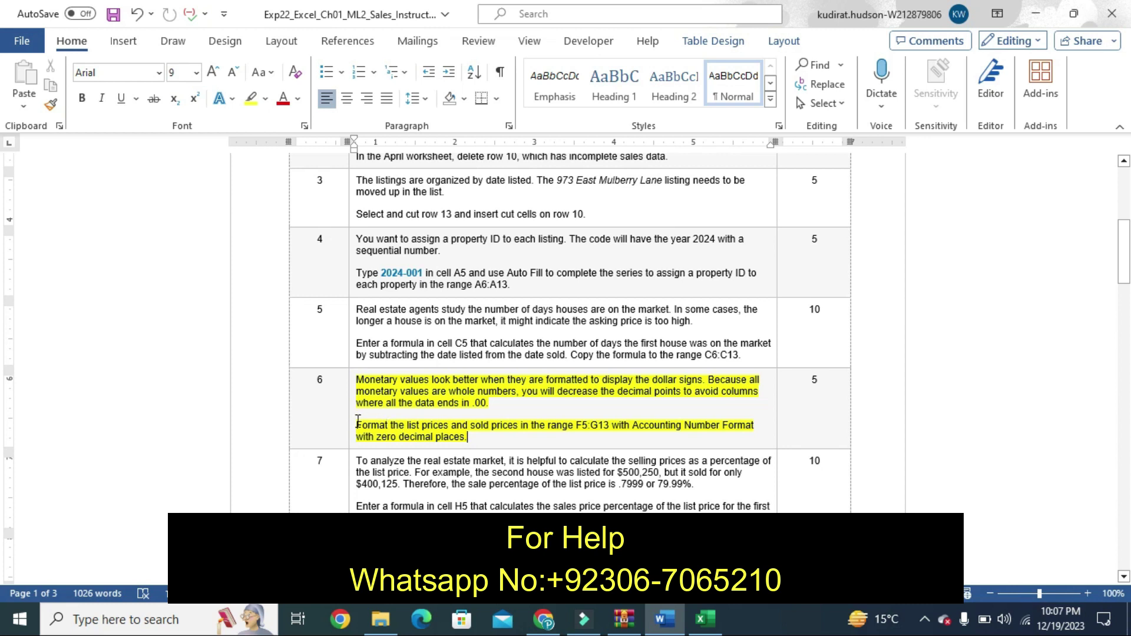
# Highlight the F5:G13 price-formatting sentence in bright green.
pyautogui.moveTo(358, 421); pyautogui.dragTo(476, 434)
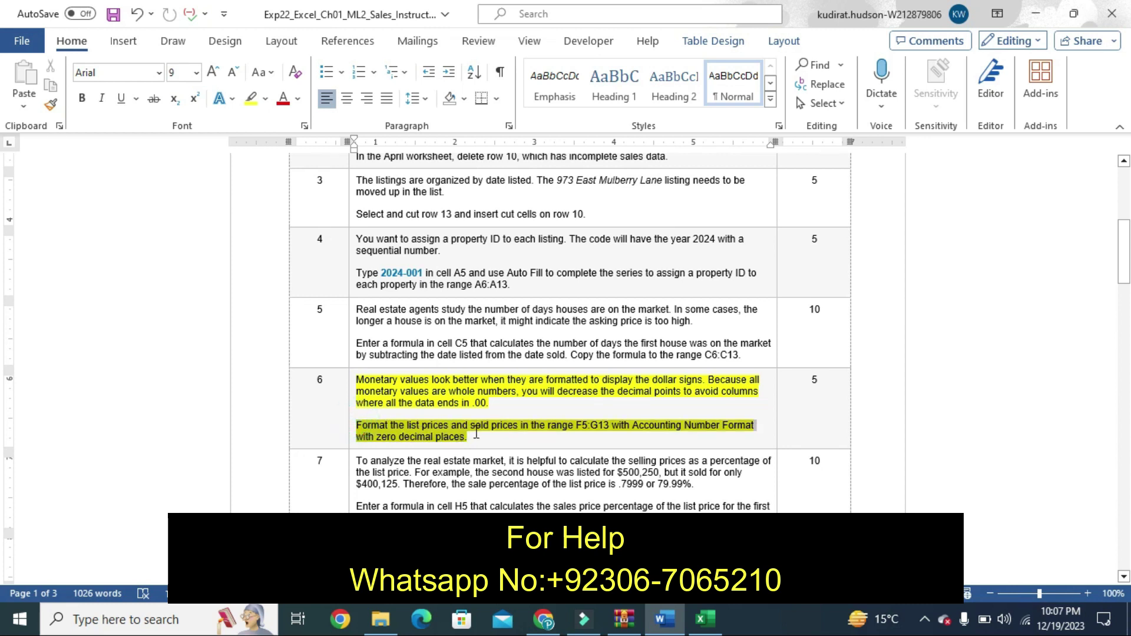
pyautogui.click(556, 403)
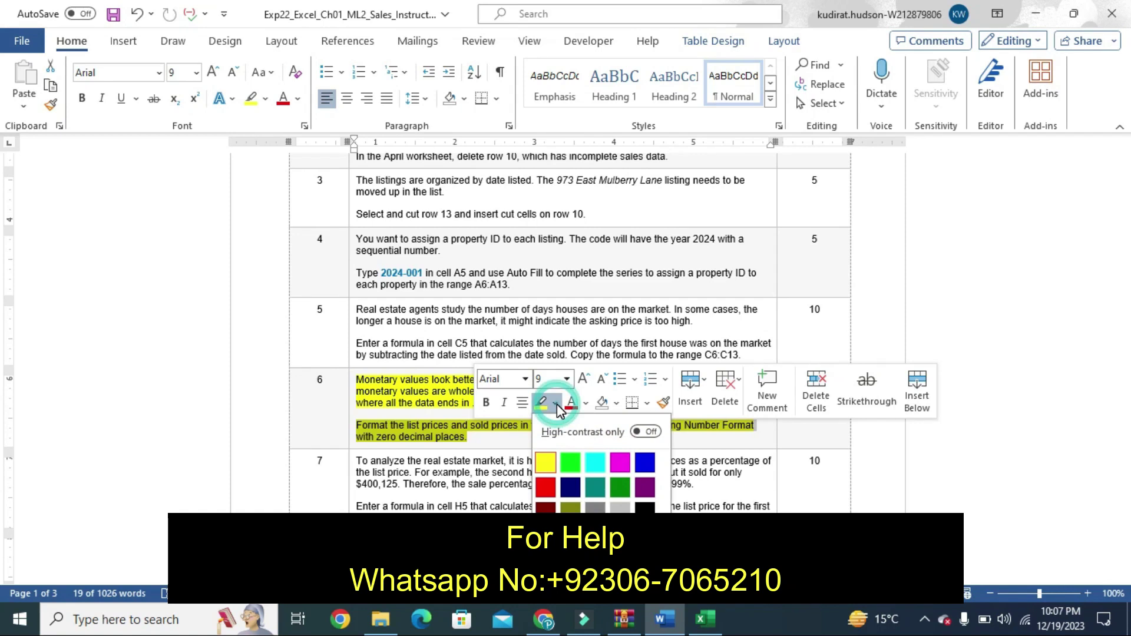
pyautogui.click(572, 463)
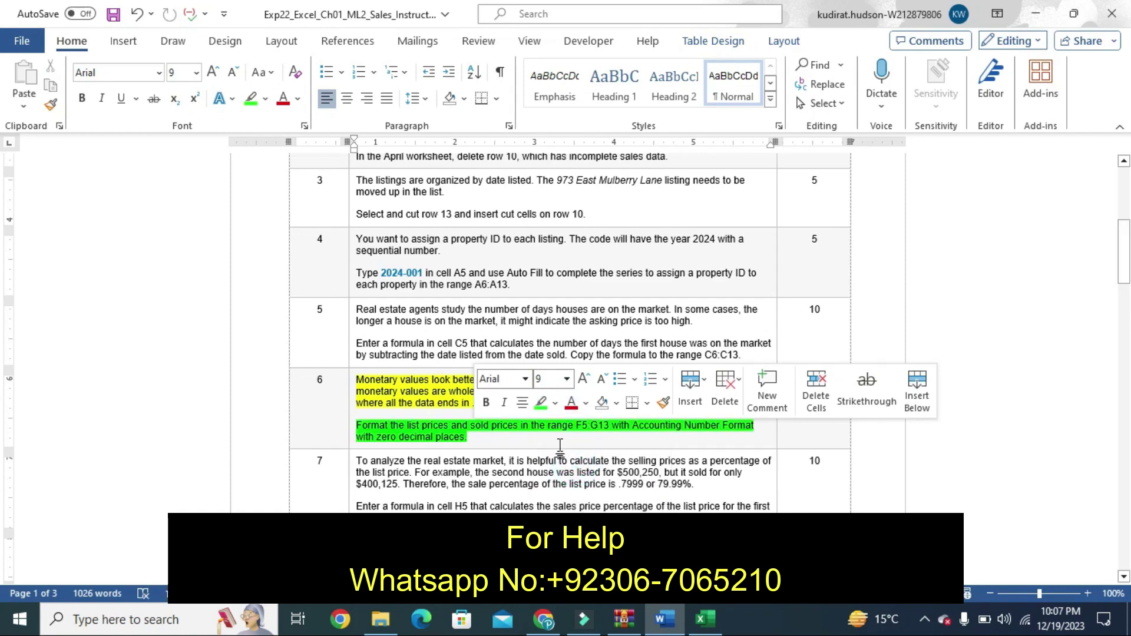
pyautogui.click(560, 446)
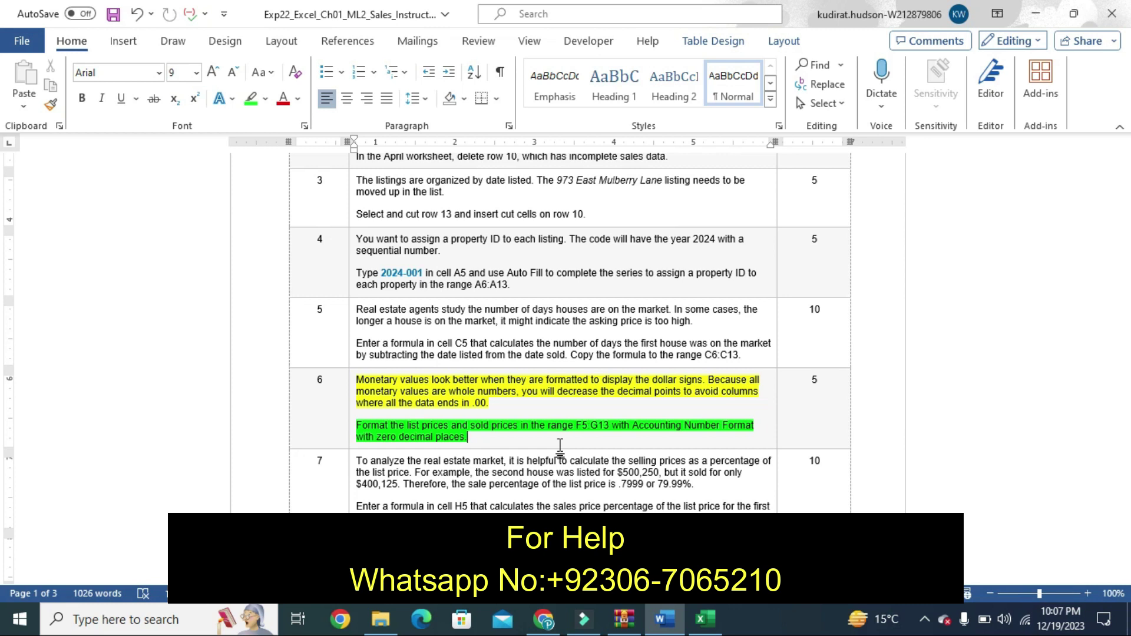
pyautogui.click(705, 619)
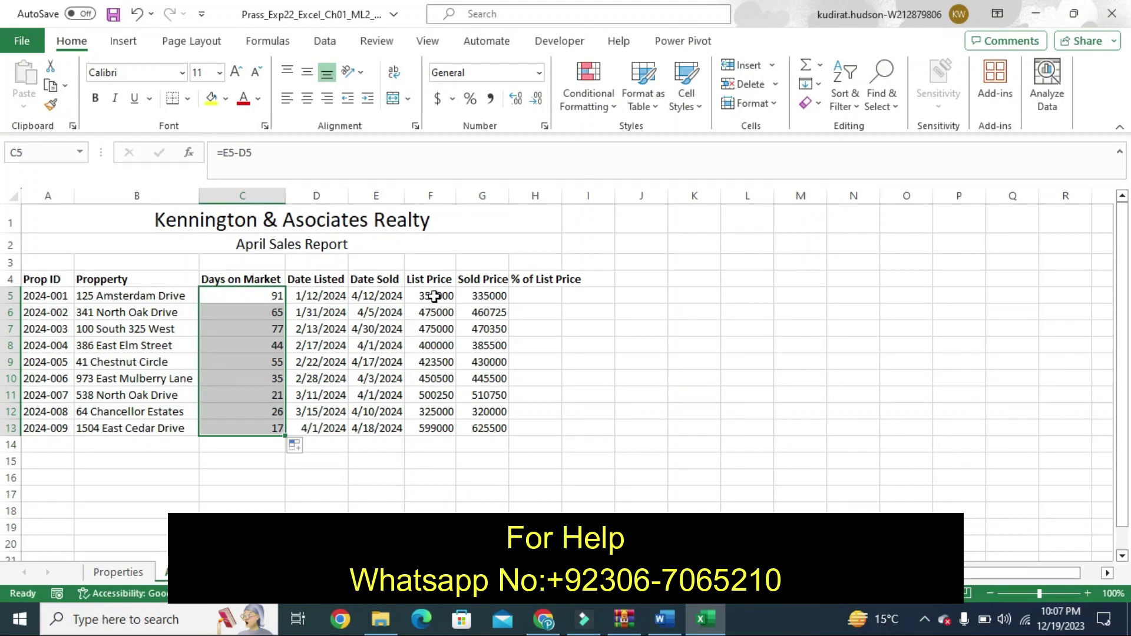
# Select the list and sold prices in F5:G13.
pyautogui.click(435, 297)
pyautogui.click(662, 618)
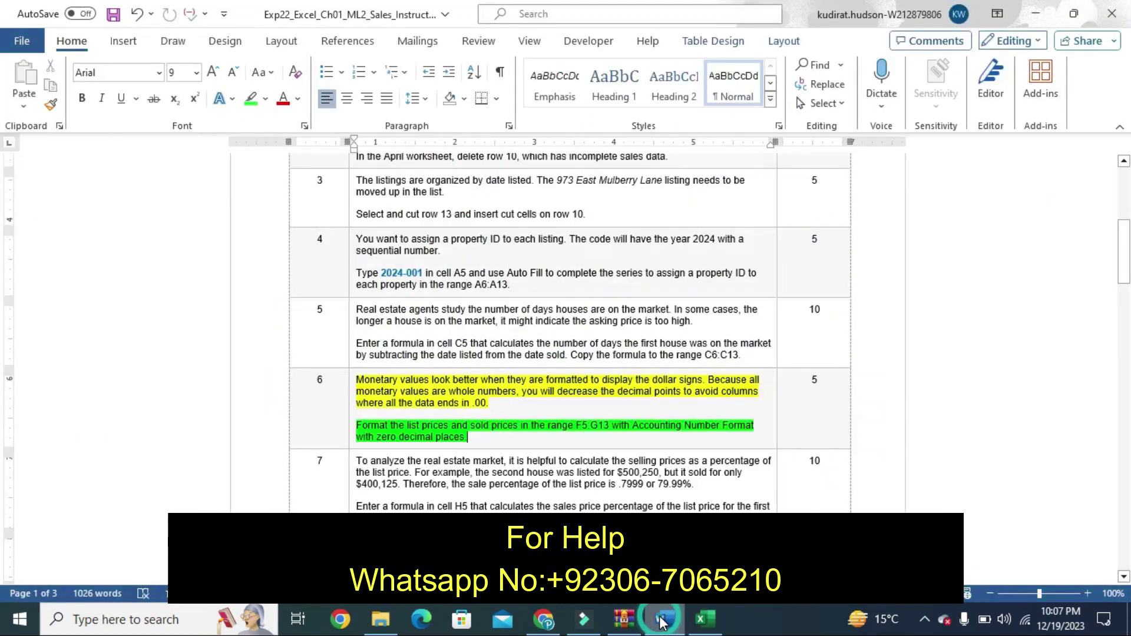
pyautogui.click(706, 619)
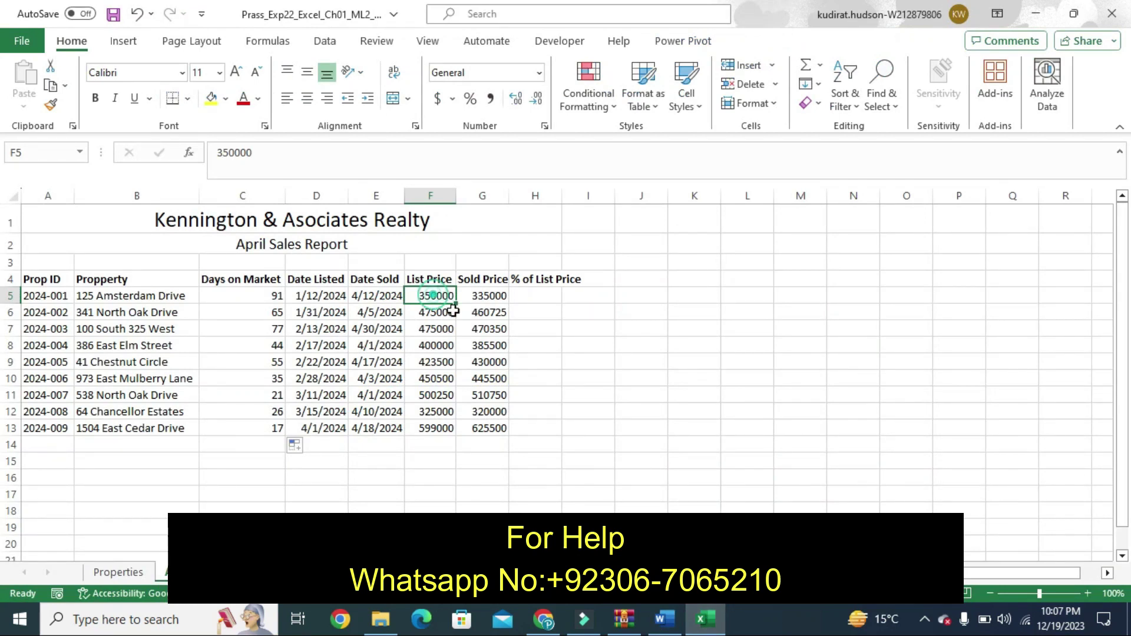
pyautogui.moveTo(433, 295); pyautogui.dragTo(491, 428)
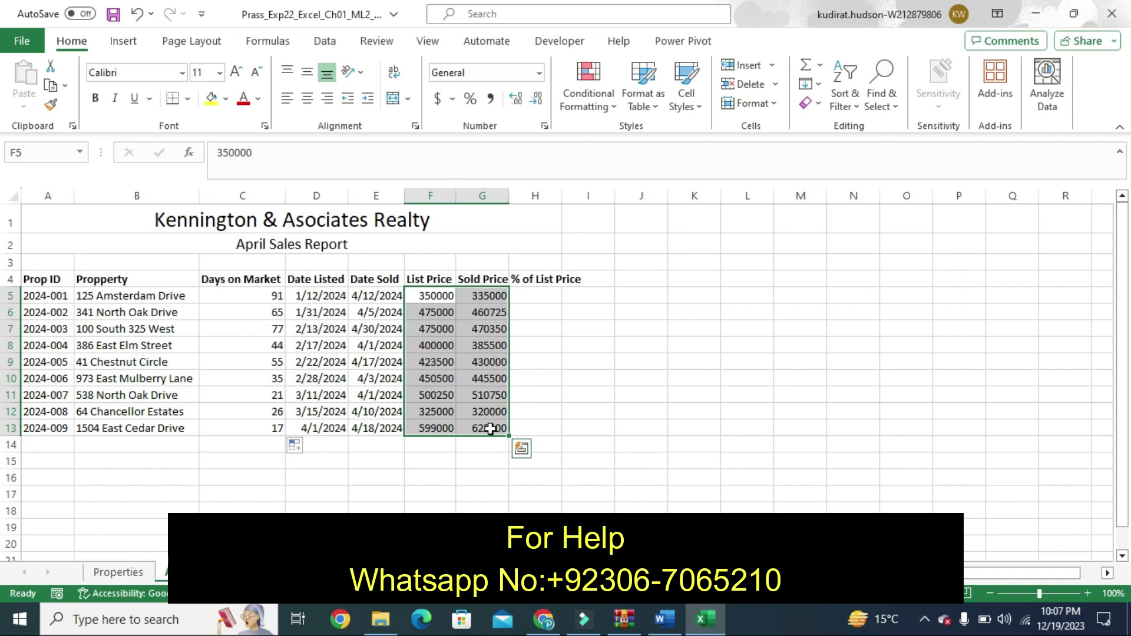
pyautogui.click(662, 619)
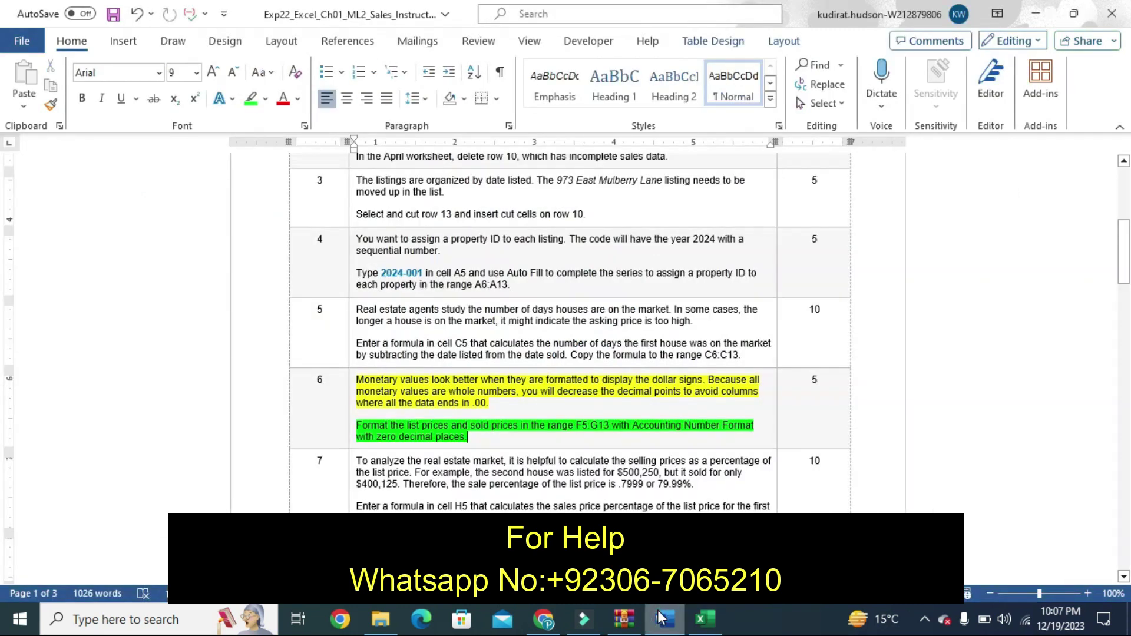
pyautogui.click(706, 619)
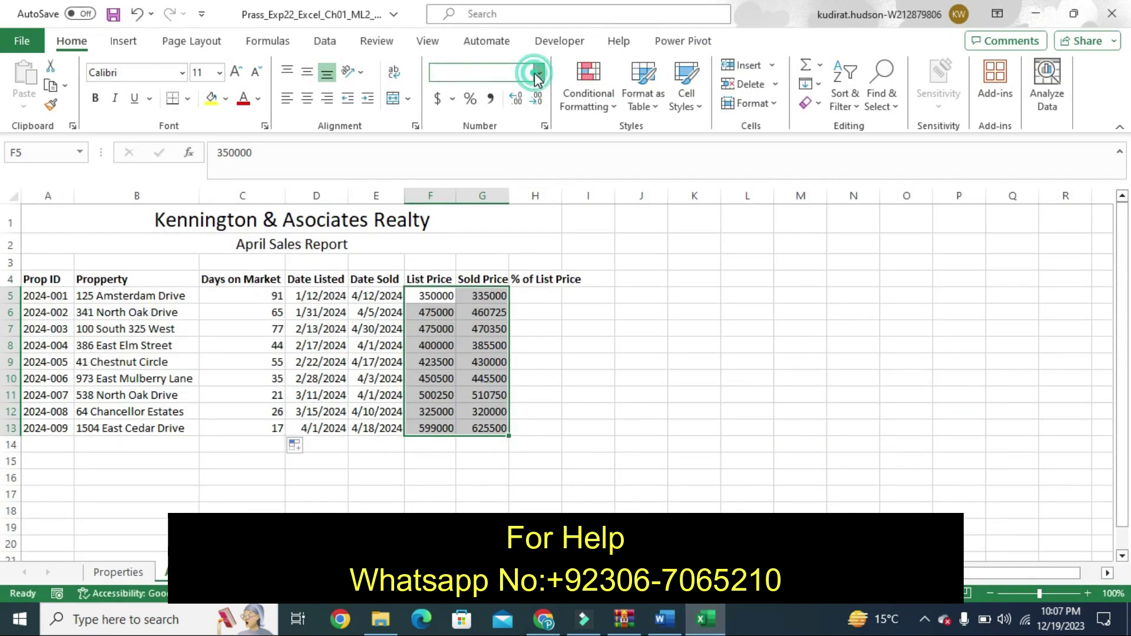
# Format the selected prices as Accounting with zero decimal places.
pyautogui.click(538, 73)
pyautogui.click(500, 217)
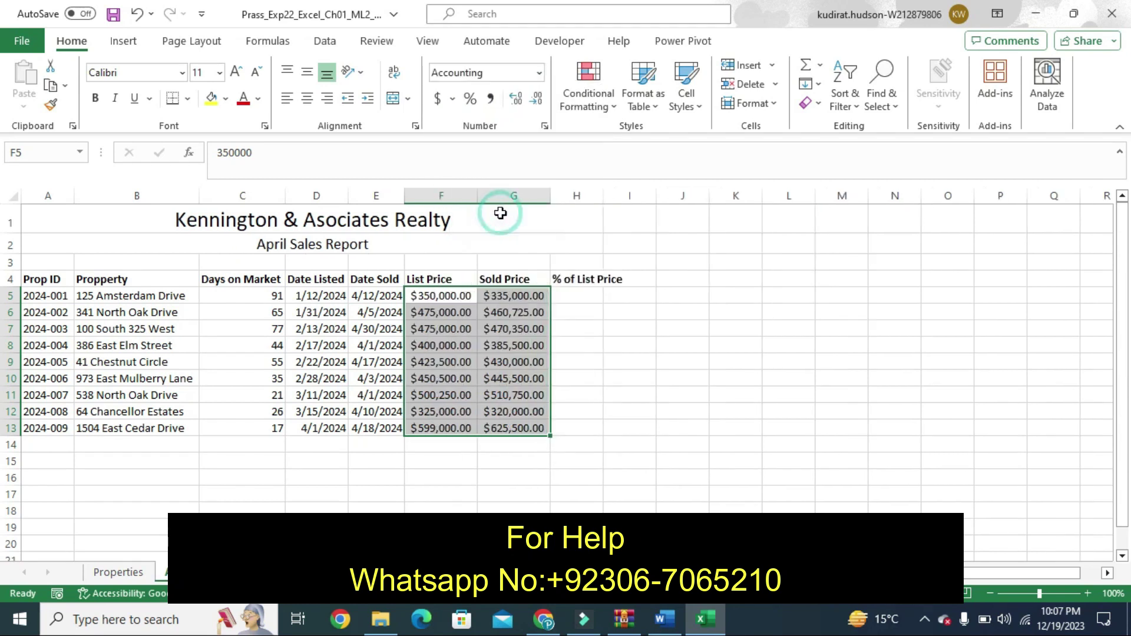
pyautogui.click(537, 100)
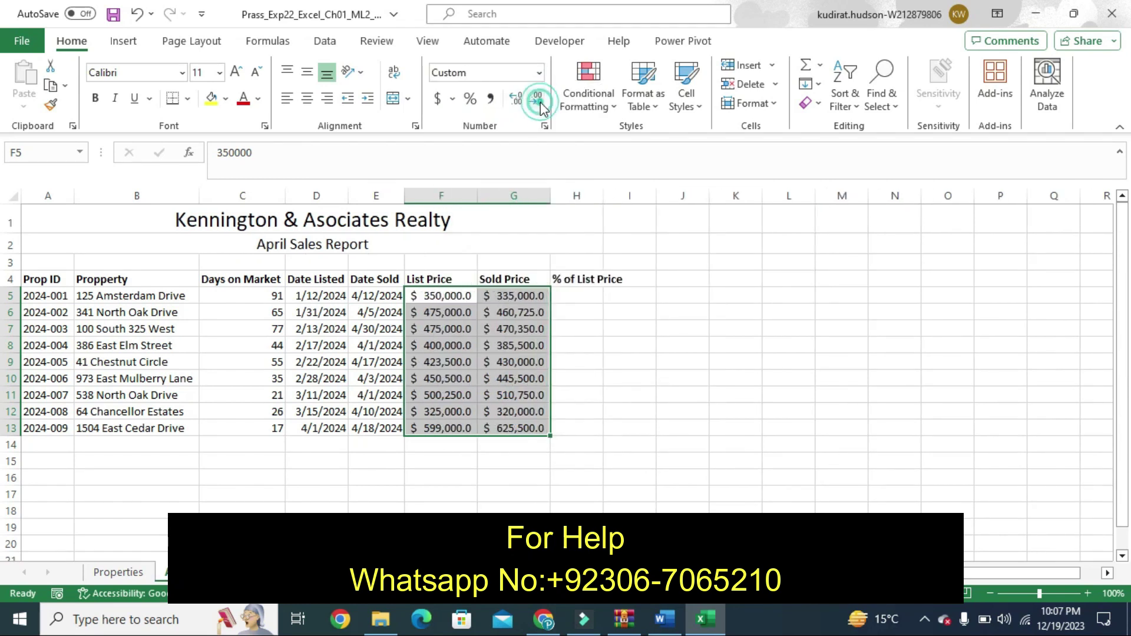
pyautogui.click(539, 101)
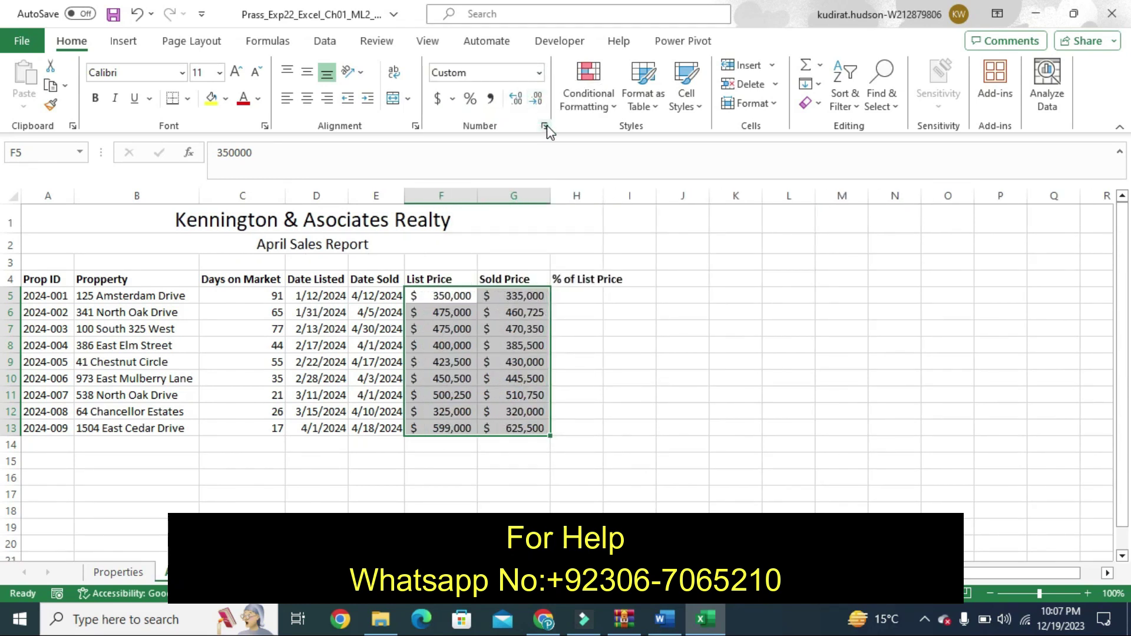
pyautogui.click(545, 126)
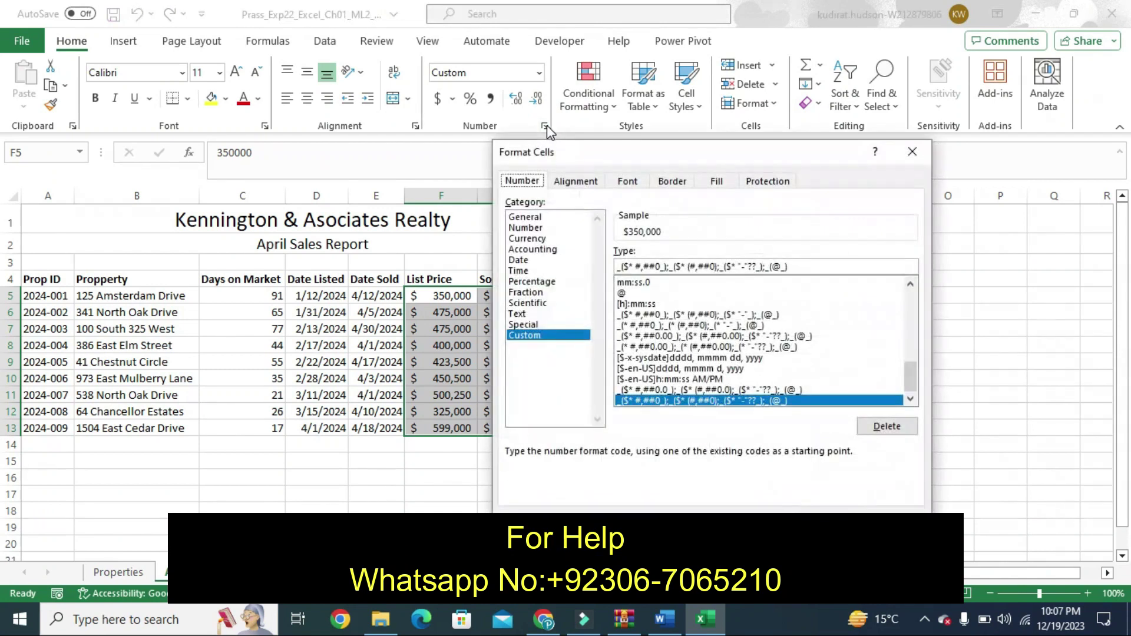
pyautogui.click(522, 249)
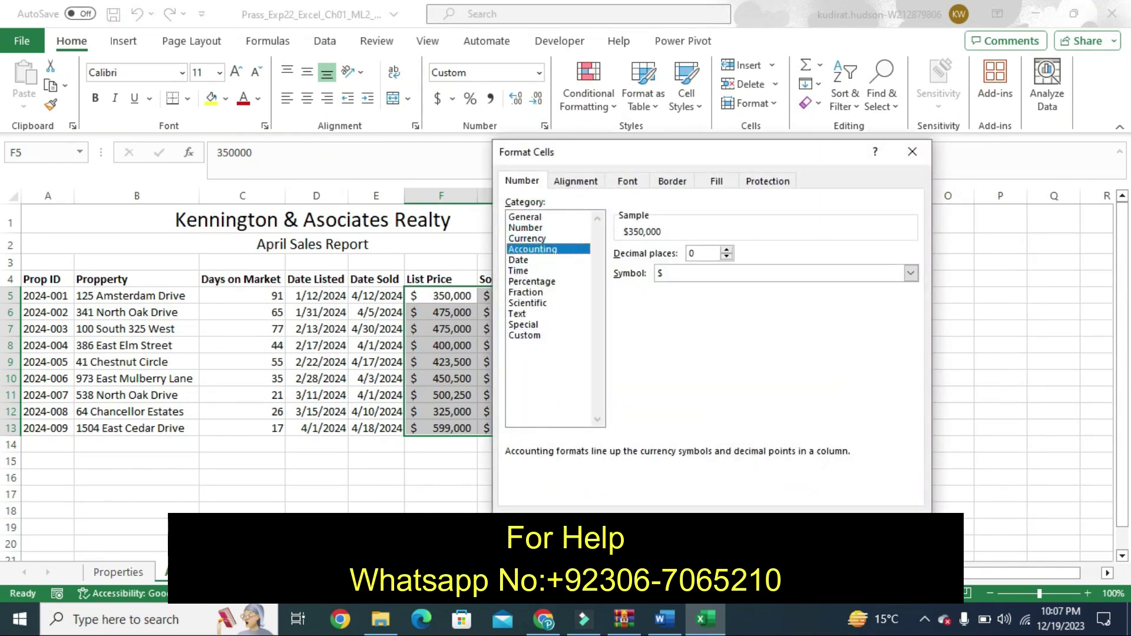
pyautogui.click(823, 509)
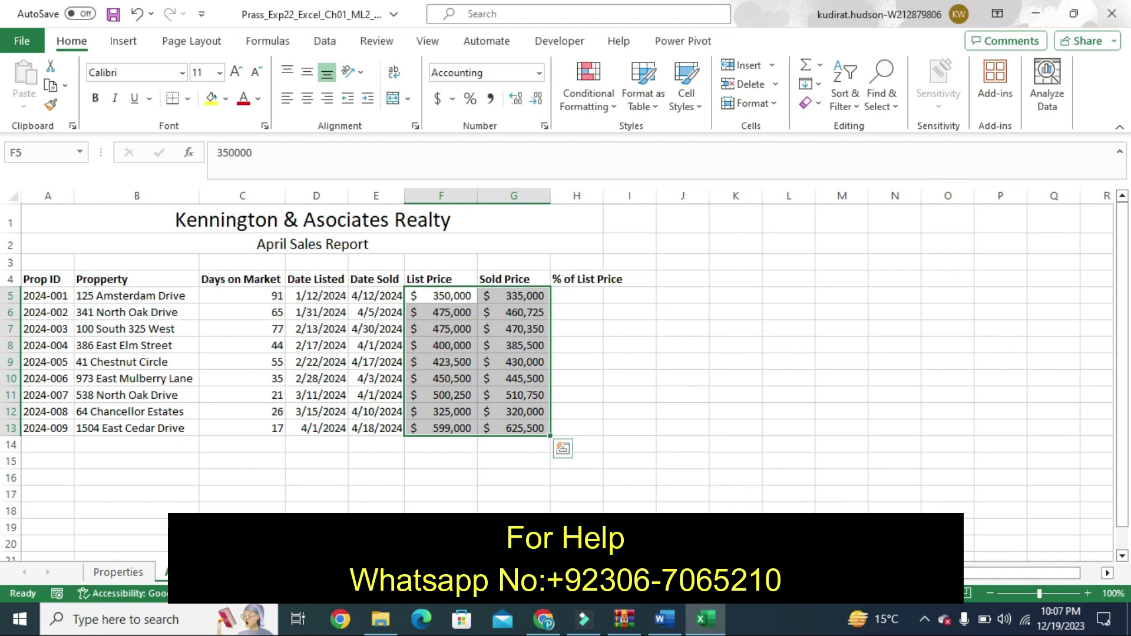
pyautogui.click(664, 618)
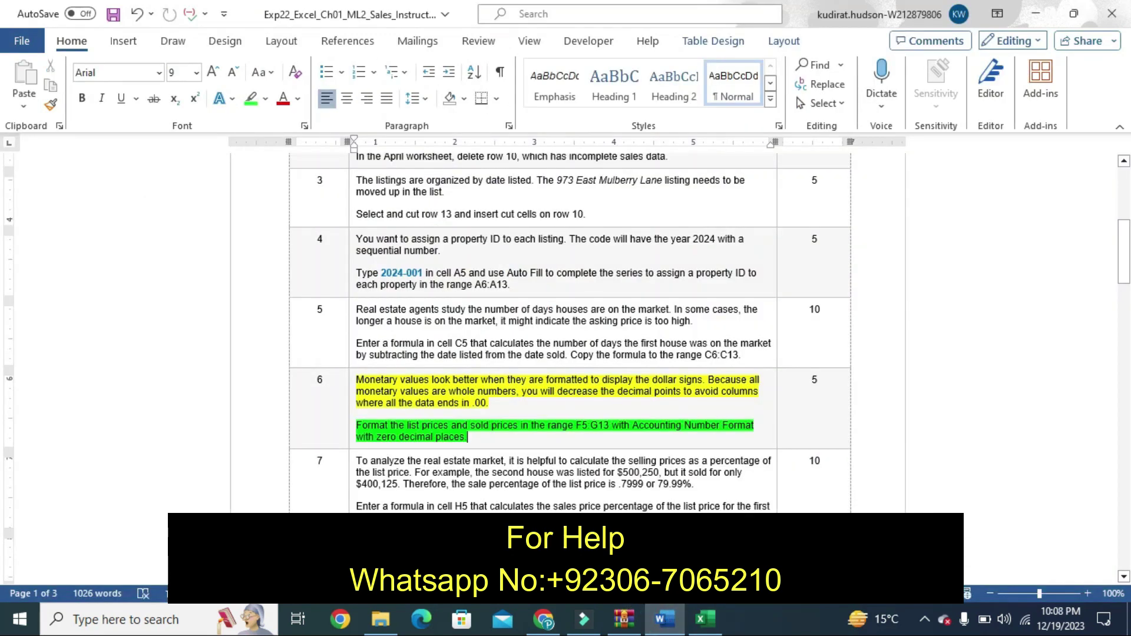
# Undo step 6's yellow and green highlighting and scroll back to the document's top.
pyautogui.hotkey('ctrl', 'z')
pyautogui.hotkey('ctrl', 'z')
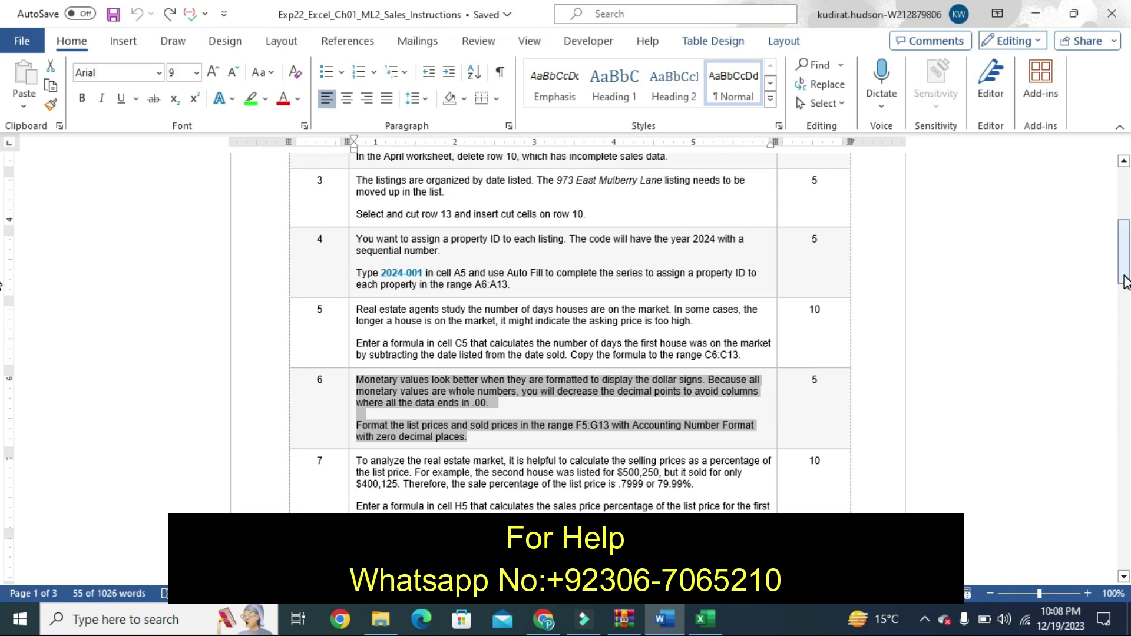
pyautogui.moveTo(1124, 281); pyautogui.dragTo(1126, 227)
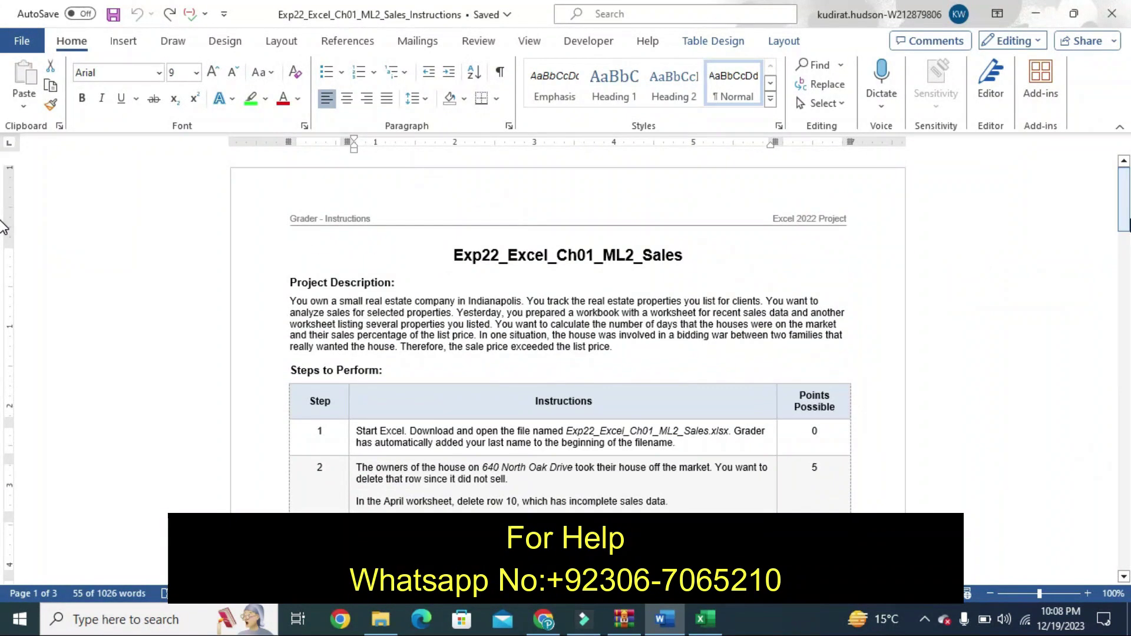